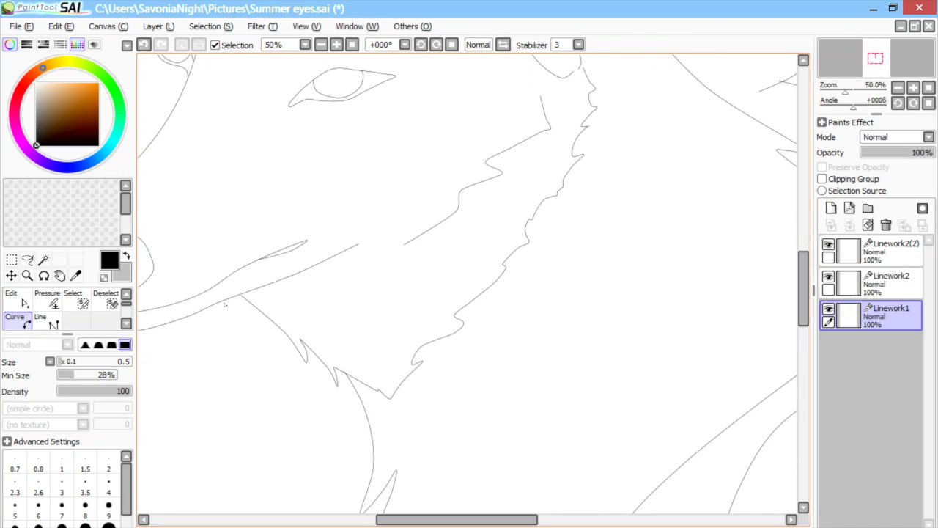
Step: Select the interior of the animal's head and neck linework with the Magic Wand
{"action": "scroll", "coordinate": [266, 320], "scroll_direction": "left", "scroll_amount": 2}
{"action": "left_click", "coordinate": [336, 45]}
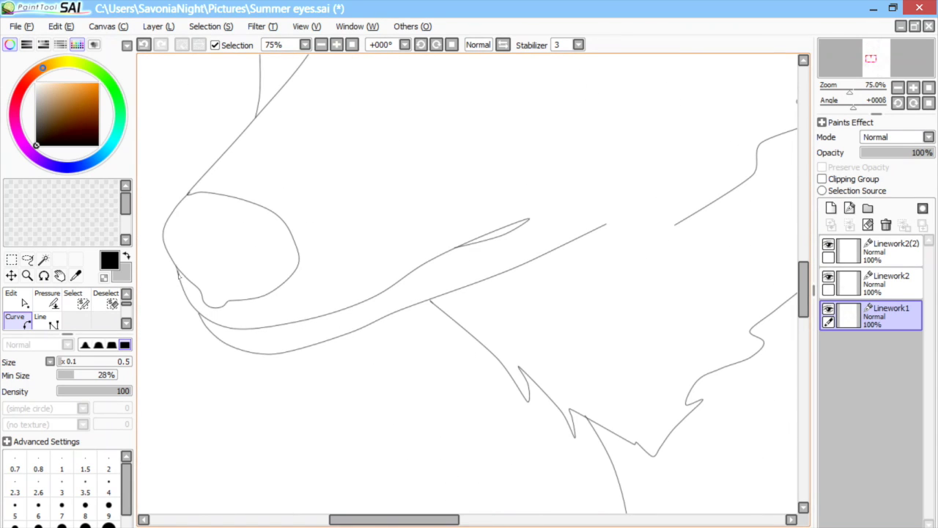
{"action": "left_click", "coordinate": [44, 259]}
{"action": "left_click", "coordinate": [428, 190]}
{"action": "left_click", "coordinate": [321, 45]}
{"action": "left_click", "coordinate": [321, 45]}
{"action": "left_click", "coordinate": [321, 45]}
{"action": "left_click", "coordinate": [321, 44]}
{"action": "left_click_drag", "start_coordinate": [506, 519], "coordinate": [537, 519]}
Step: Add a layer beneath the linework layers and fill the selected head and neck with light orange at brush size 300
{"action": "left_click", "coordinate": [889, 284]}
{"action": "left_click", "coordinate": [889, 316]}
{"action": "left_click", "coordinate": [830, 208]}
{"action": "left_click_drag", "start_coordinate": [887, 316], "coordinate": [886, 354]}
{"action": "left_click", "coordinate": [18, 300]}
{"action": "left_click_drag", "start_coordinate": [91, 361], "coordinate": [131, 361]}
{"action": "left_click", "coordinate": [77, 84]}
{"action": "mouse_move", "coordinate": [443, 330]}
{"action": "left_mouse_down"}
{"action": "mouse_move", "coordinate": [524, 343]}
{"action": "mouse_move", "coordinate": [449, 121]}
{"action": "mouse_move", "coordinate": [419, 303]}
{"action": "mouse_move", "coordinate": [350, 73]}
{"action": "mouse_move", "coordinate": [504, 249]}
{"action": "left_mouse_up"}
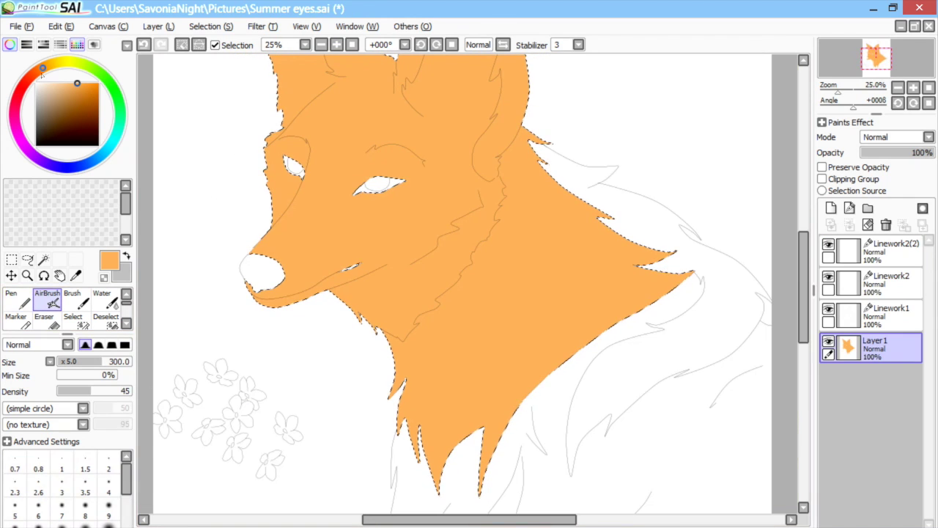
Step: On a new layer, airbrush dark red shading over the muzzle, forehead, brow, ear edges, jaw and back of the neck
{"action": "left_click_drag", "start_coordinate": [42, 74], "coordinate": [23, 86]}
{"action": "left_click", "coordinate": [98, 103]}
{"action": "left_click", "coordinate": [830, 208]}
{"action": "left_click_drag", "start_coordinate": [804, 285], "coordinate": [804, 259]}
{"action": "mouse_move", "coordinate": [335, 238]}
{"action": "left_mouse_down"}
{"action": "mouse_move", "coordinate": [356, 220]}
{"action": "mouse_move", "coordinate": [315, 263]}
{"action": "mouse_move", "coordinate": [293, 321]}
{"action": "mouse_move", "coordinate": [264, 355]}
{"action": "mouse_move", "coordinate": [307, 299]}
{"action": "mouse_move", "coordinate": [318, 244]}
{"action": "mouse_move", "coordinate": [307, 227]}
{"action": "mouse_move", "coordinate": [339, 203]}
{"action": "mouse_move", "coordinate": [378, 204]}
{"action": "mouse_move", "coordinate": [363, 249]}
{"action": "mouse_move", "coordinate": [286, 337]}
{"action": "mouse_move", "coordinate": [380, 191]}
{"action": "left_mouse_up"}
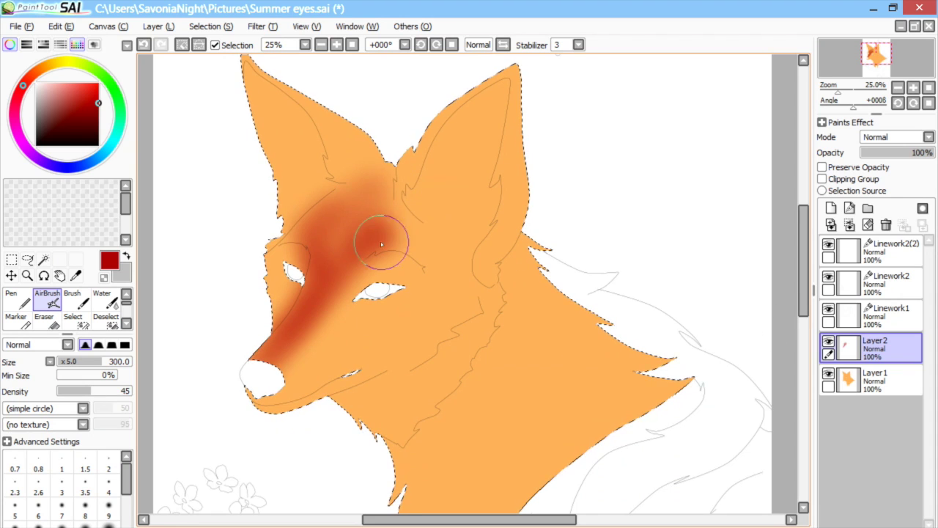
{"action": "left_click_drag", "start_coordinate": [377, 249], "coordinate": [428, 253]}
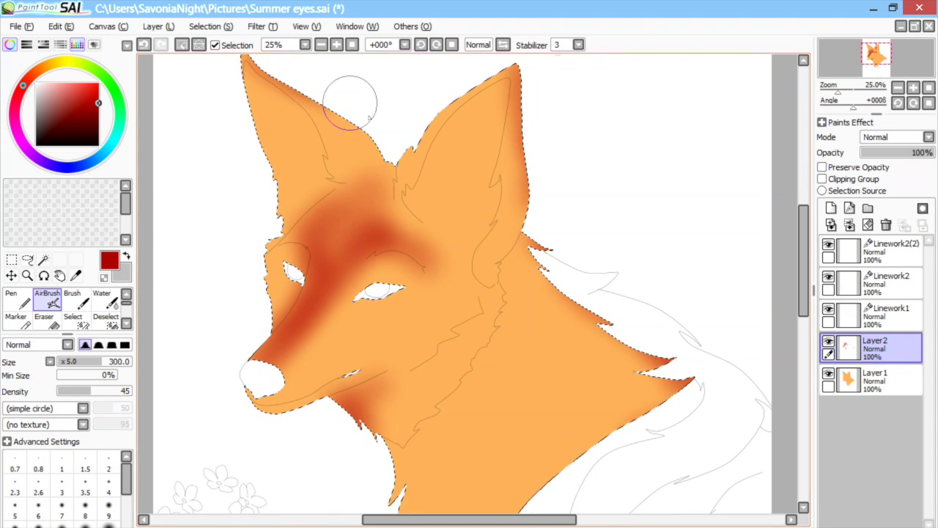
Step: On another new layer, paint dark red fur strokes on the neck's rear tips with the Water brush at size 90
{"action": "left_click", "coordinate": [830, 209]}
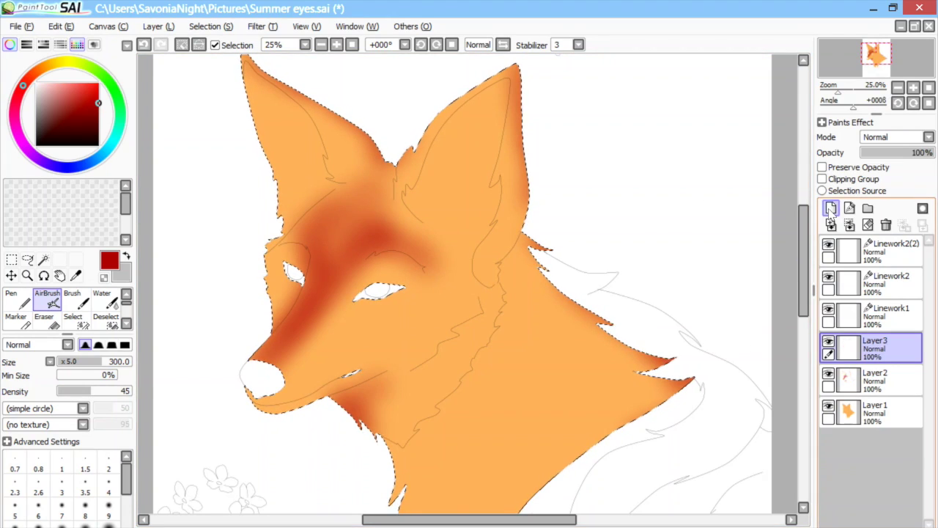
{"action": "left_click", "coordinate": [105, 301]}
{"action": "key", "text": "ctrl+z"}
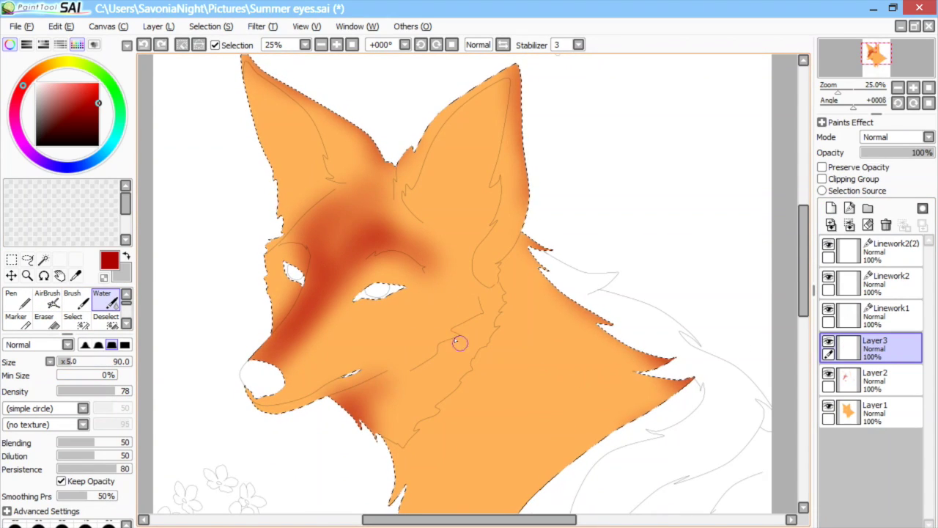
{"action": "left_click_drag", "start_coordinate": [572, 409], "coordinate": [698, 374]}
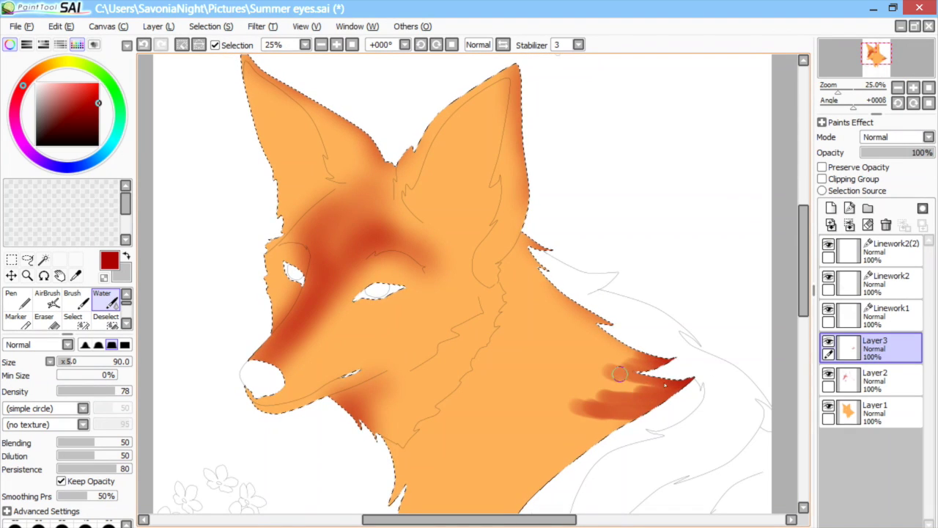
{"action": "left_click_drag", "start_coordinate": [619, 374], "coordinate": [649, 383]}
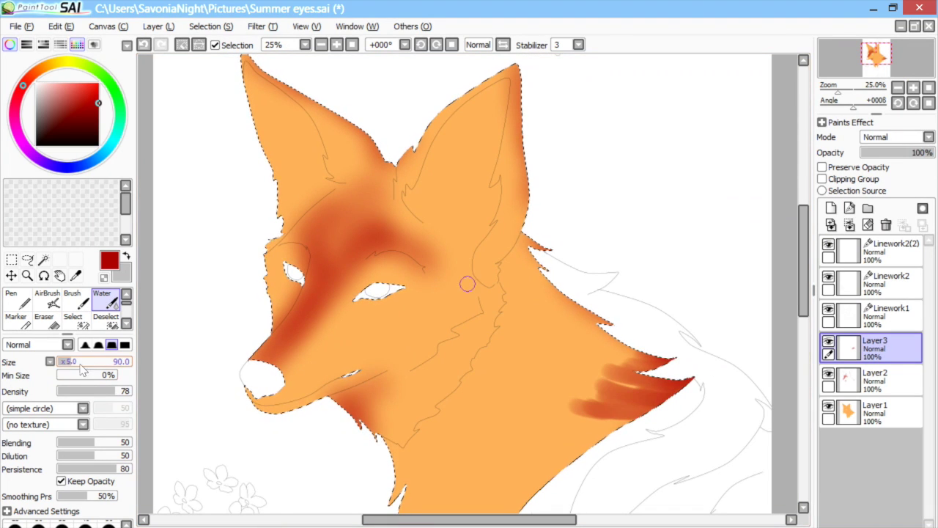
Step: Continue lighter red fur strokes along the neck's back edge down to the chest tip at brush size 70
{"action": "mouse_move", "coordinate": [586, 403]}
{"action": "left_mouse_down"}
{"action": "mouse_move", "coordinate": [555, 447]}
{"action": "mouse_move", "coordinate": [573, 450]}
{"action": "mouse_move", "coordinate": [594, 424]}
{"action": "mouse_move", "coordinate": [635, 422]}
{"action": "left_mouse_up"}
{"action": "left_click_drag", "start_coordinate": [807, 282], "coordinate": [806, 323]}
{"action": "left_click_drag", "start_coordinate": [560, 271], "coordinate": [552, 304]}
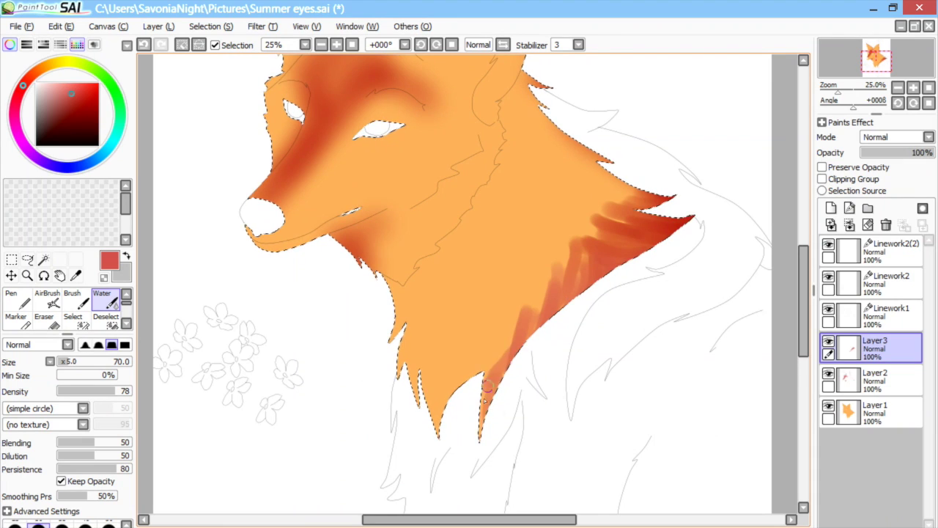
Step: Paint near-white fur strokes under the jaw and up along the cheek fur line on Layer3
{"action": "mouse_move", "coordinate": [381, 273]}
{"action": "left_mouse_down"}
{"action": "mouse_move", "coordinate": [404, 266]}
{"action": "mouse_move", "coordinate": [433, 223]}
{"action": "left_mouse_up"}
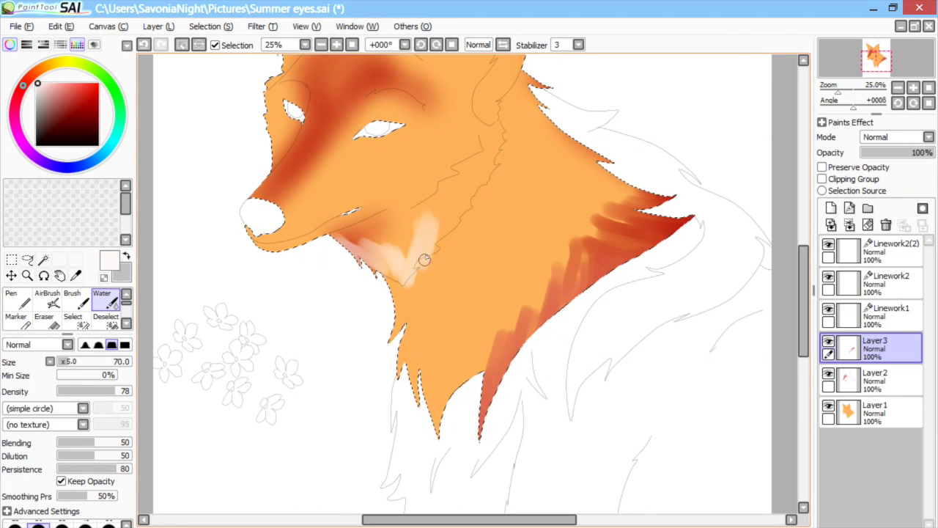
{"action": "left_click", "coordinate": [887, 313]}
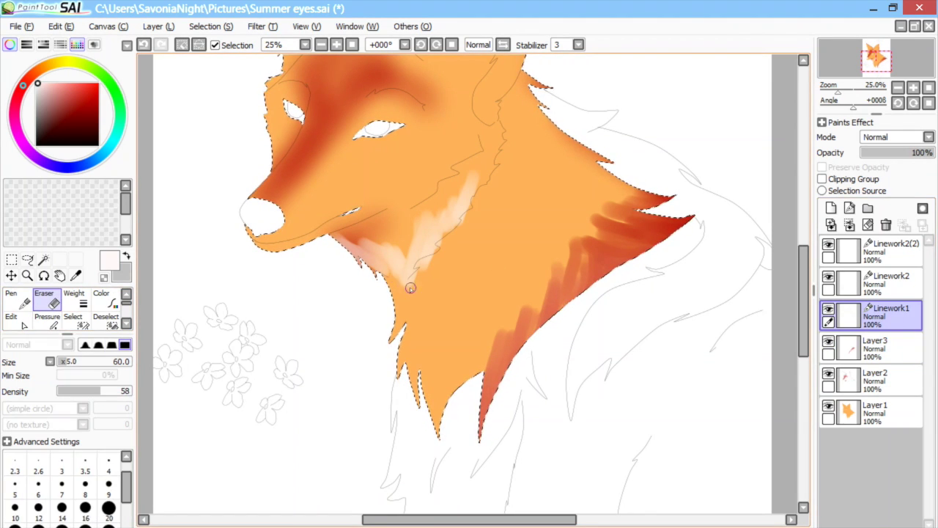
{"action": "left_click", "coordinate": [880, 346]}
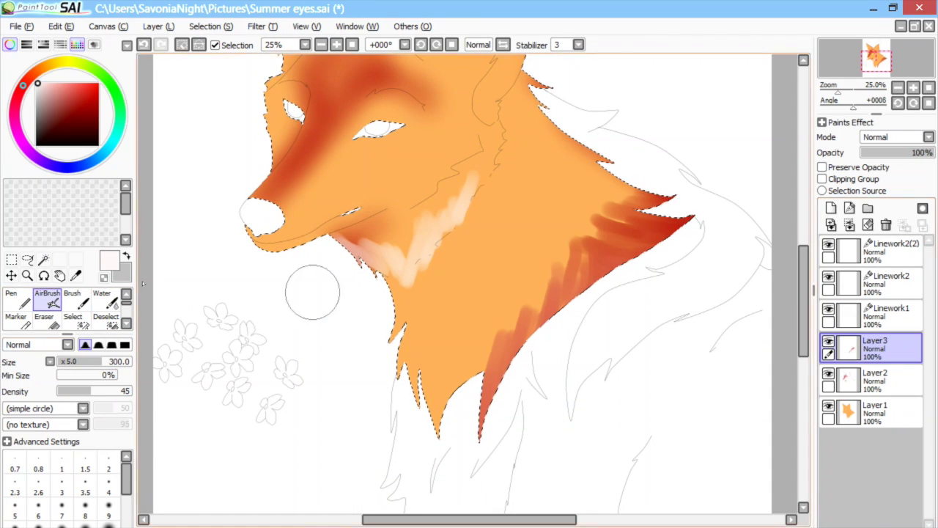
{"action": "mouse_move", "coordinate": [411, 243]}
{"action": "left_mouse_down"}
{"action": "mouse_move", "coordinate": [448, 230]}
{"action": "mouse_move", "coordinate": [512, 142]}
{"action": "left_mouse_up"}
{"action": "left_click_drag", "start_coordinate": [367, 258], "coordinate": [392, 285]}
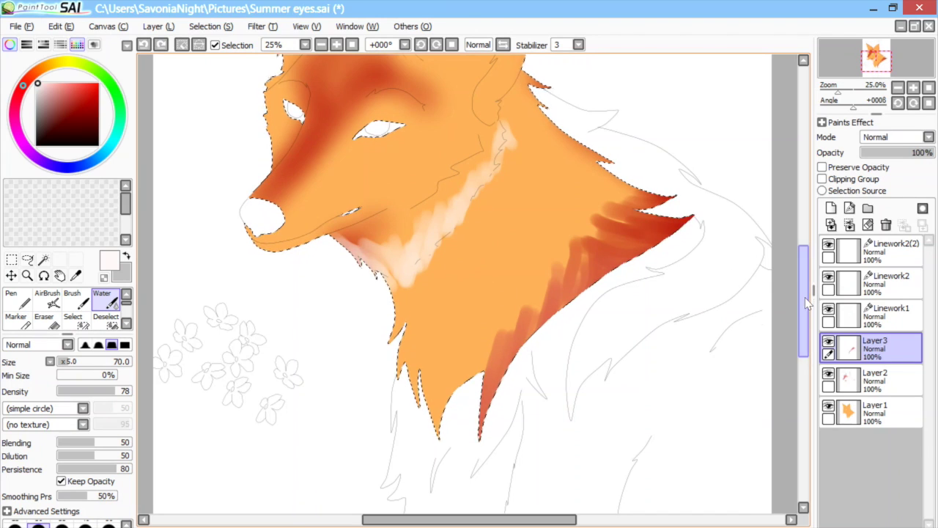
Step: Add a new layer and paint a near-white band of fur strokes diagonally across the neck
{"action": "scroll", "coordinate": [804, 293], "scroll_direction": "up", "scroll_amount": 1}
{"action": "left_click", "coordinate": [831, 208]}
{"action": "mouse_move", "coordinate": [405, 356]}
{"action": "left_mouse_down"}
{"action": "mouse_move", "coordinate": [520, 249]}
{"action": "mouse_move", "coordinate": [509, 258]}
{"action": "mouse_move", "coordinate": [496, 252]}
{"action": "mouse_move", "coordinate": [433, 344]}
{"action": "mouse_move", "coordinate": [402, 348]}
{"action": "mouse_move", "coordinate": [387, 362]}
{"action": "mouse_move", "coordinate": [464, 319]}
{"action": "left_mouse_up"}
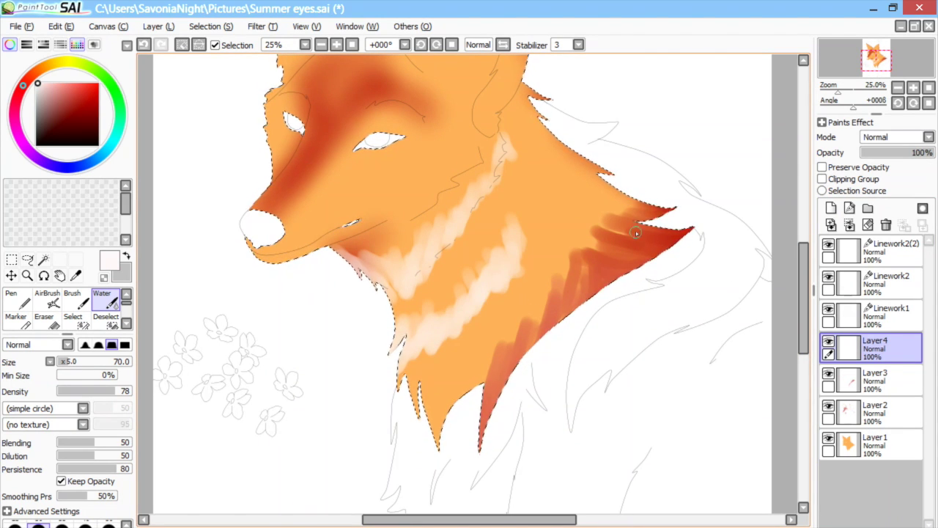
Step: Sample the light orange base colour and blend it over the white neck band and the red back edge with the Water brush
{"action": "left_click", "coordinate": [49, 300]}
{"action": "left_click", "coordinate": [76, 276]}
{"action": "left_click", "coordinate": [421, 374]}
{"action": "left_click", "coordinate": [103, 299]}
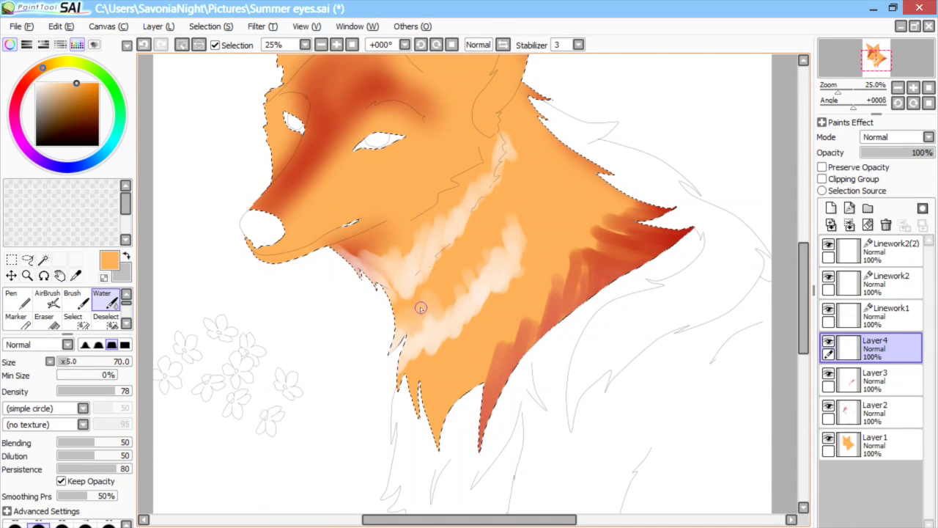
{"action": "mouse_move", "coordinate": [481, 262]}
{"action": "left_mouse_down"}
{"action": "mouse_move", "coordinate": [533, 214]}
{"action": "mouse_move", "coordinate": [516, 243]}
{"action": "mouse_move", "coordinate": [504, 243]}
{"action": "mouse_move", "coordinate": [527, 246]}
{"action": "mouse_move", "coordinate": [529, 280]}
{"action": "mouse_move", "coordinate": [525, 268]}
{"action": "mouse_move", "coordinate": [530, 273]}
{"action": "mouse_move", "coordinate": [506, 288]}
{"action": "mouse_move", "coordinate": [456, 358]}
{"action": "mouse_move", "coordinate": [461, 271]}
{"action": "mouse_move", "coordinate": [417, 316]}
{"action": "left_mouse_up"}
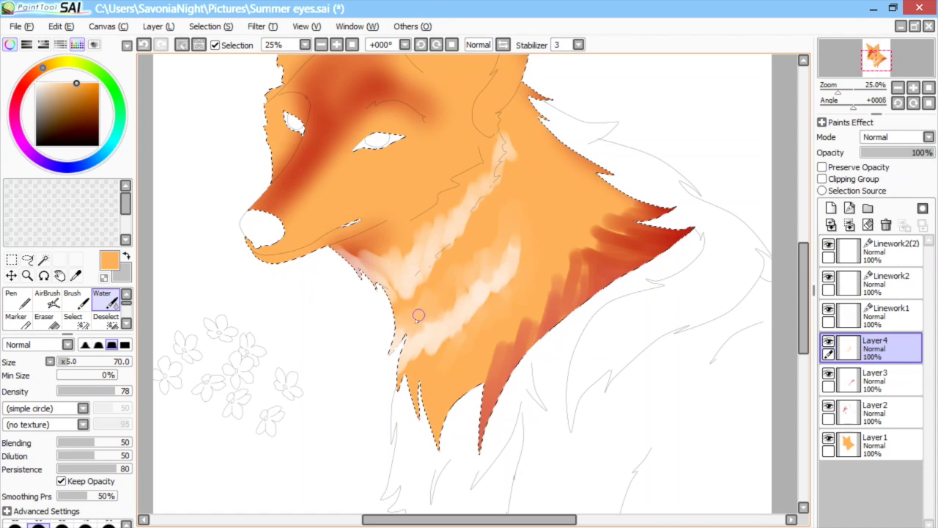
{"action": "left_click_drag", "start_coordinate": [425, 279], "coordinate": [476, 236]}
{"action": "mouse_move", "coordinate": [599, 217]}
{"action": "left_mouse_down"}
{"action": "mouse_move", "coordinate": [604, 188]}
{"action": "mouse_move", "coordinate": [584, 209]}
{"action": "mouse_move", "coordinate": [585, 225]}
{"action": "left_mouse_up"}
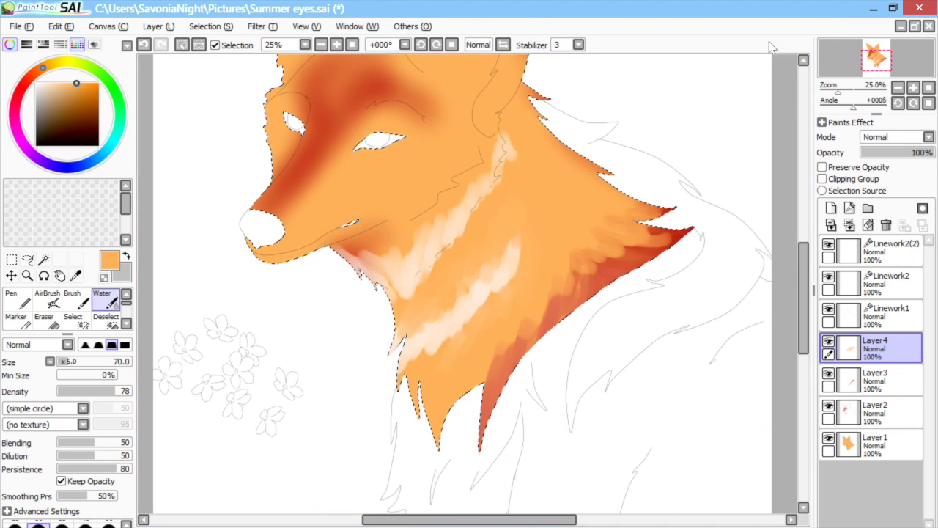
{"action": "mouse_move", "coordinate": [643, 228]}
{"action": "left_mouse_down"}
{"action": "mouse_move", "coordinate": [737, 209]}
{"action": "mouse_move", "coordinate": [666, 263]}
{"action": "left_mouse_up"}
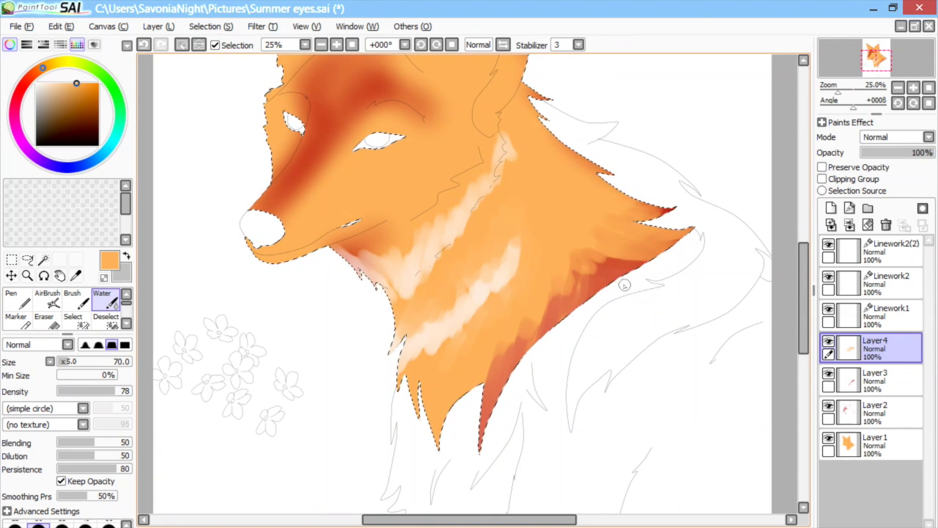
{"action": "key", "text": "ctrl+z"}
{"action": "key", "text": "ctrl+z"}
Step: Sample the red-orange of the neck edge and paint strokes over the forehead marking and the near brow
{"action": "left_click", "coordinate": [603, 292], "text": "alt"}
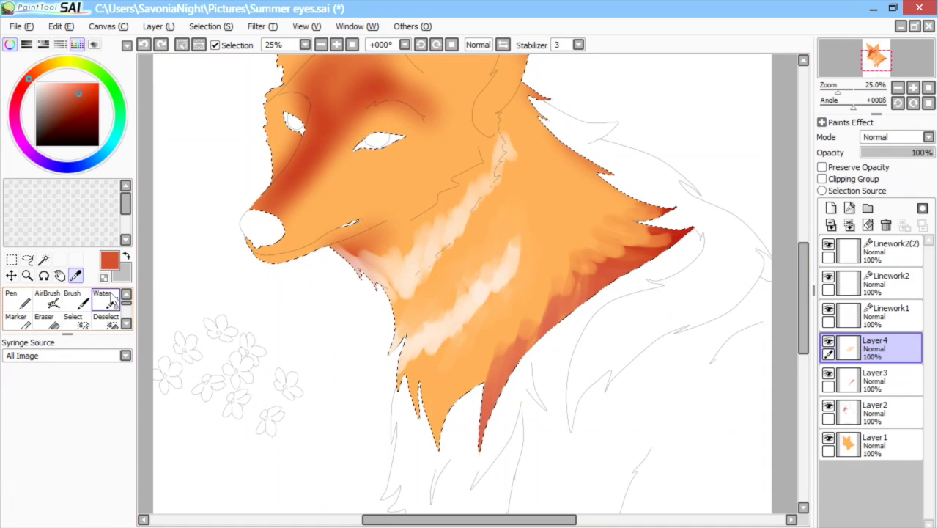
{"action": "scroll", "coordinate": [405, 197], "scroll_direction": "up", "scroll_amount": 3}
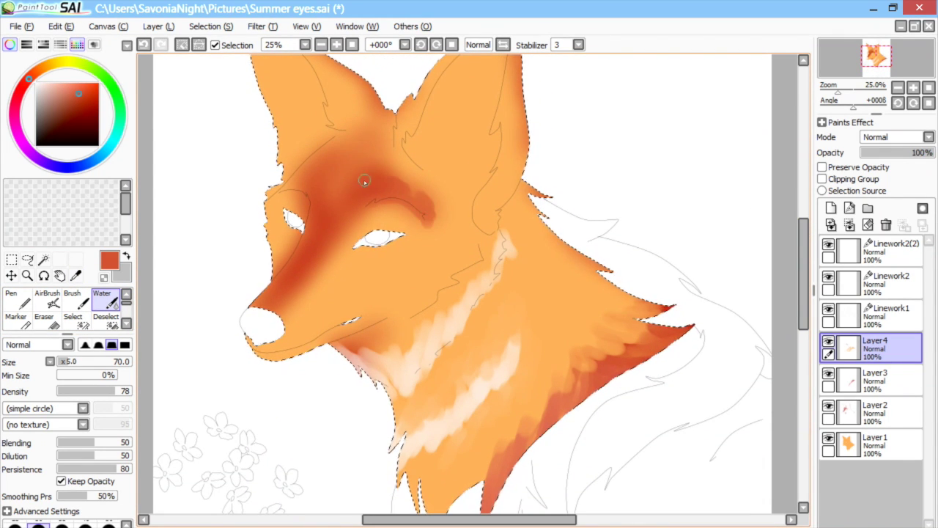
{"action": "left_click_drag", "start_coordinate": [345, 165], "coordinate": [358, 146]}
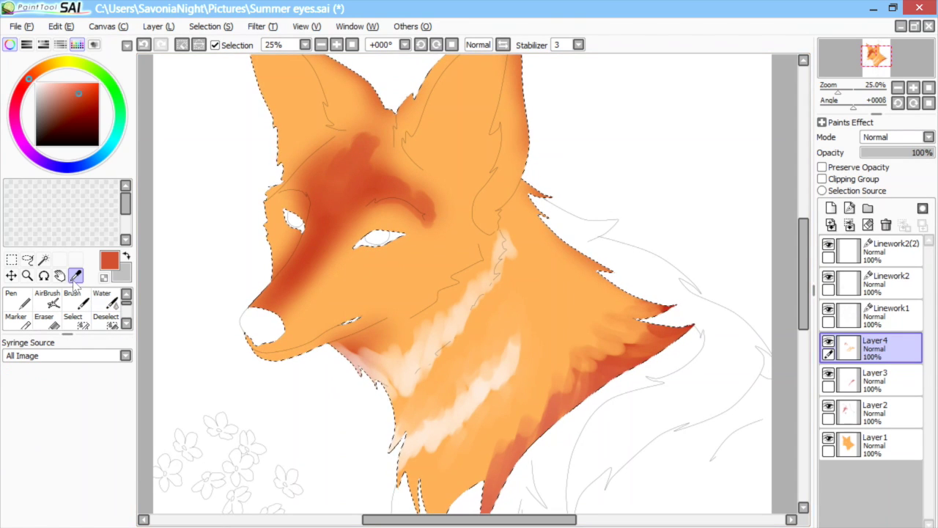
Step: Soften the forehead marking's upper edge with sampled light orange and extend the sampled red over the far brow
{"action": "left_click", "coordinate": [393, 149], "text": "alt"}
{"action": "left_click", "coordinate": [102, 299]}
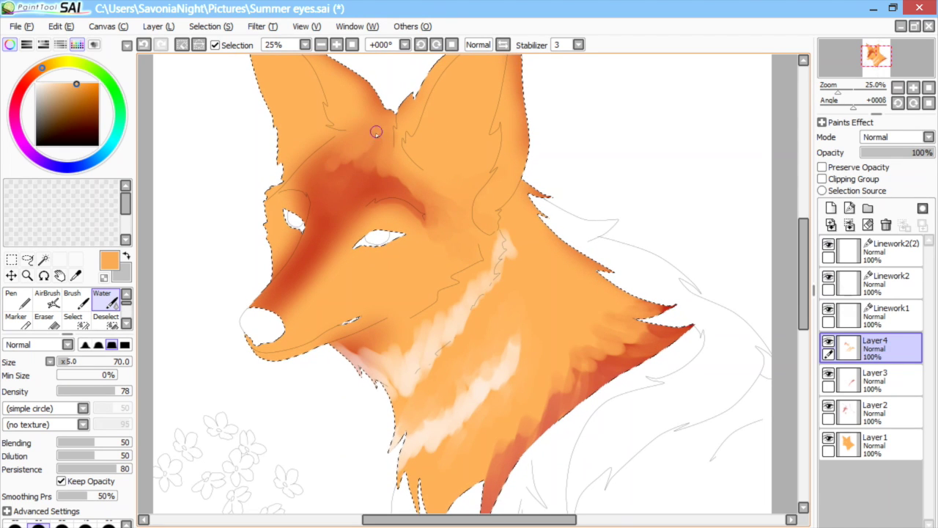
{"action": "left_click", "coordinate": [344, 209], "text": "alt"}
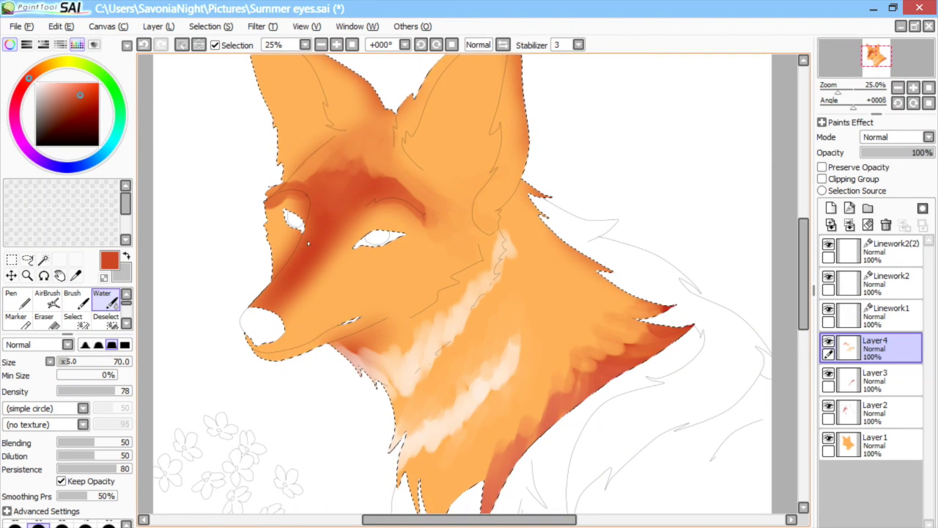
Step: Sample a medium orange from the forehead and add soft shading strokes to both ears
{"action": "left_click", "coordinate": [316, 159], "text": "alt"}
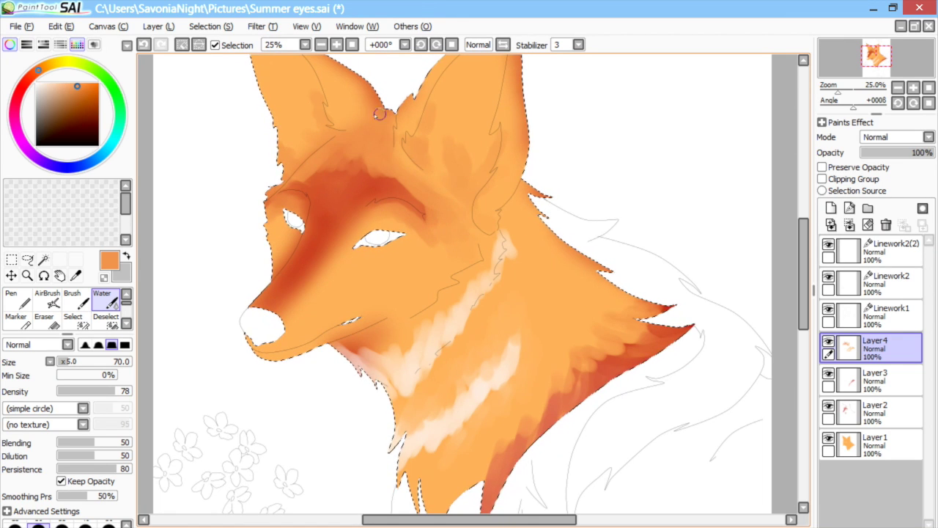
{"action": "scroll", "coordinate": [548, 188], "scroll_direction": "up", "scroll_amount": 2}
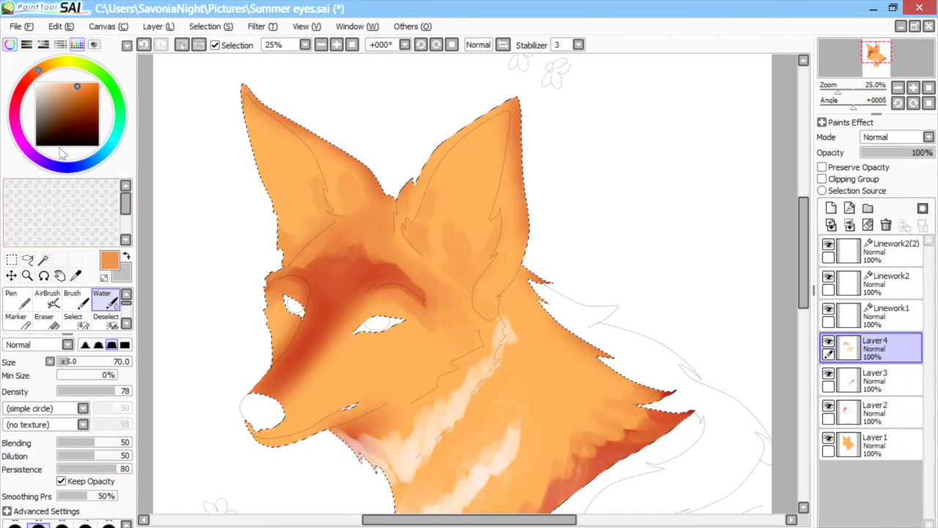
Step: On a new layer, paint dark navy shading along the near ear's outer edge, its base and the adjoining fur tuft
{"action": "left_click", "coordinate": [72, 168]}
{"action": "left_click", "coordinate": [98, 130]}
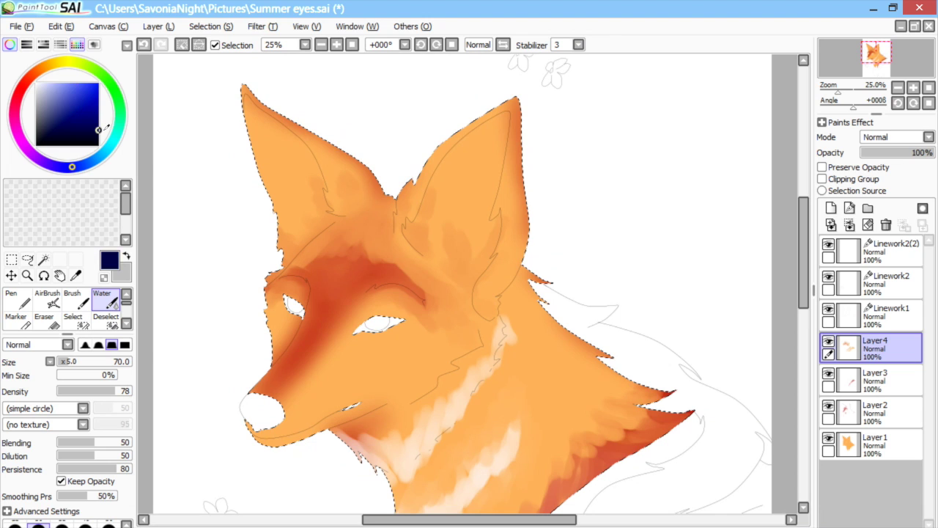
{"action": "left_click", "coordinate": [831, 208]}
{"action": "mouse_move", "coordinate": [482, 297]}
{"action": "left_mouse_down"}
{"action": "mouse_move", "coordinate": [526, 229]}
{"action": "mouse_move", "coordinate": [516, 101]}
{"action": "mouse_move", "coordinate": [494, 306]}
{"action": "mouse_move", "coordinate": [522, 271]}
{"action": "left_mouse_up"}
{"action": "left_click", "coordinate": [64, 362]}
{"action": "scroll", "coordinate": [529, 334], "scroll_direction": "up", "scroll_amount": 2}
{"action": "left_click_drag", "start_coordinate": [510, 347], "coordinate": [532, 288]}
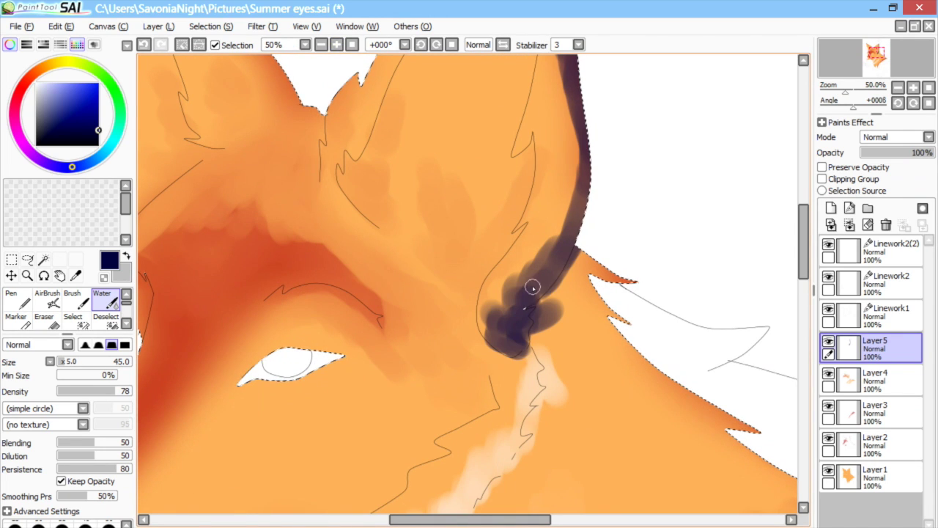
{"action": "left_click_drag", "start_coordinate": [530, 333], "coordinate": [562, 294]}
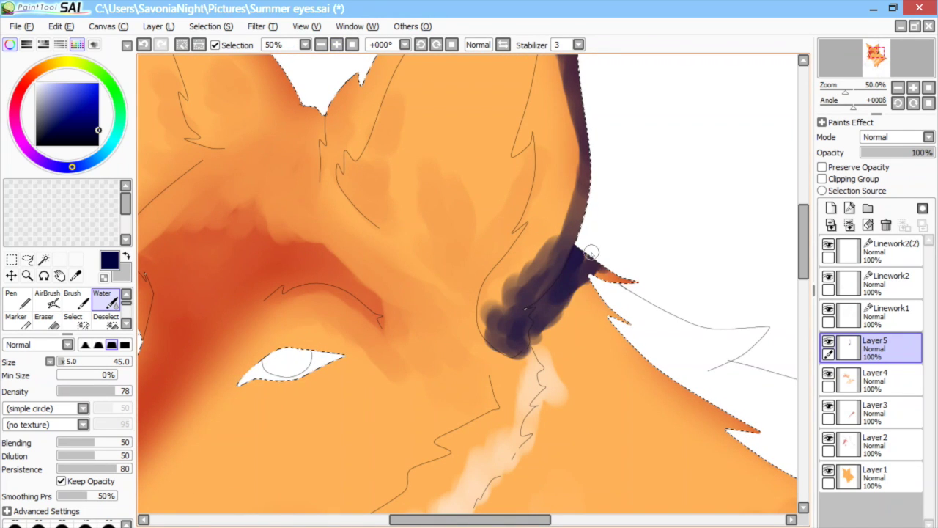
{"action": "mouse_move", "coordinate": [513, 302]}
{"action": "left_mouse_down"}
{"action": "mouse_move", "coordinate": [521, 312]}
{"action": "mouse_move", "coordinate": [524, 285]}
{"action": "left_mouse_up"}
Step: Add finer navy fur strokes from the near ear's base up its outer edge at brush size 20
{"action": "left_click", "coordinate": [62, 362]}
{"action": "left_click_drag", "start_coordinate": [515, 350], "coordinate": [584, 209]}
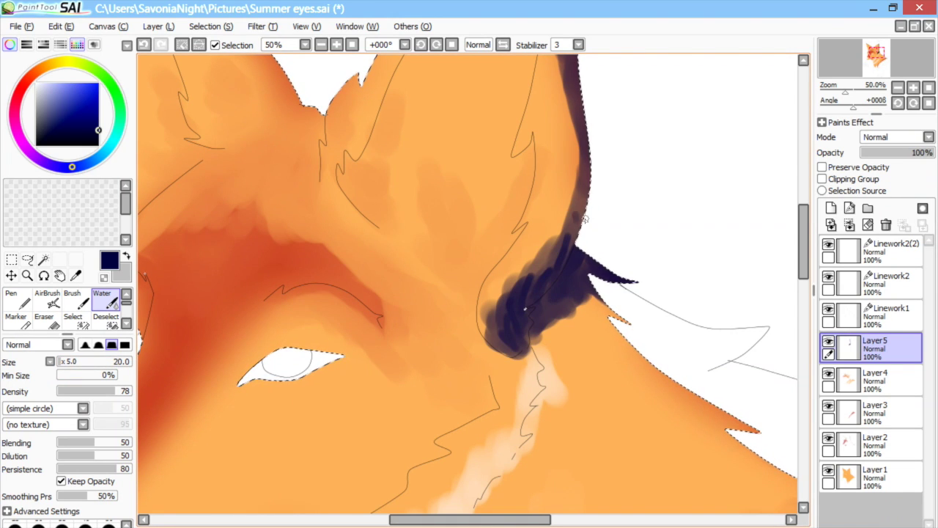
{"action": "mouse_move", "coordinate": [524, 307]}
{"action": "left_mouse_down"}
{"action": "mouse_move", "coordinate": [555, 220]}
{"action": "mouse_move", "coordinate": [523, 281]}
{"action": "mouse_move", "coordinate": [583, 161]}
{"action": "mouse_move", "coordinate": [573, 109]}
{"action": "left_mouse_up"}
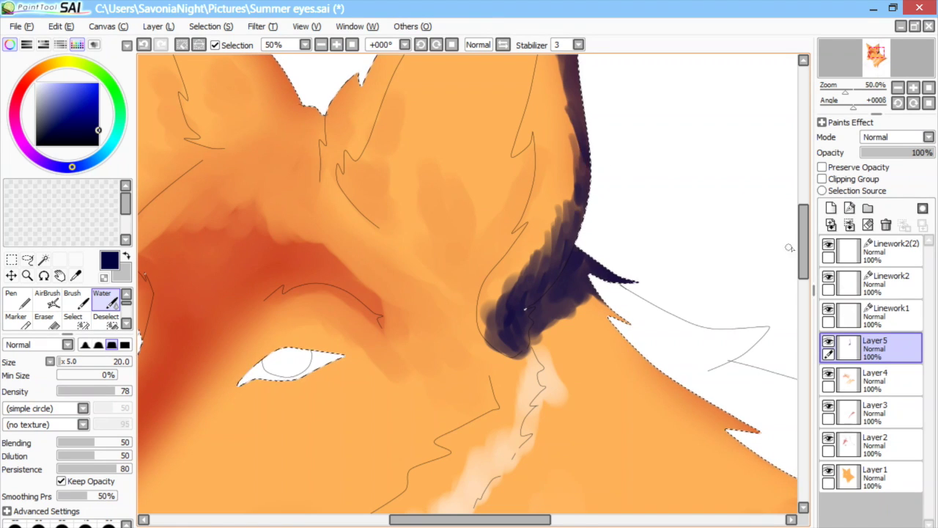
{"action": "scroll", "coordinate": [556, 284], "scroll_direction": "up", "scroll_amount": 5}
{"action": "mouse_move", "coordinate": [556, 285]}
{"action": "left_mouse_down"}
{"action": "mouse_move", "coordinate": [558, 138]}
{"action": "mouse_move", "coordinate": [518, 138]}
{"action": "mouse_move", "coordinate": [499, 153]}
{"action": "mouse_move", "coordinate": [545, 138]}
{"action": "left_mouse_up"}
{"action": "left_click_drag", "start_coordinate": [803, 220], "coordinate": [792, 248]}
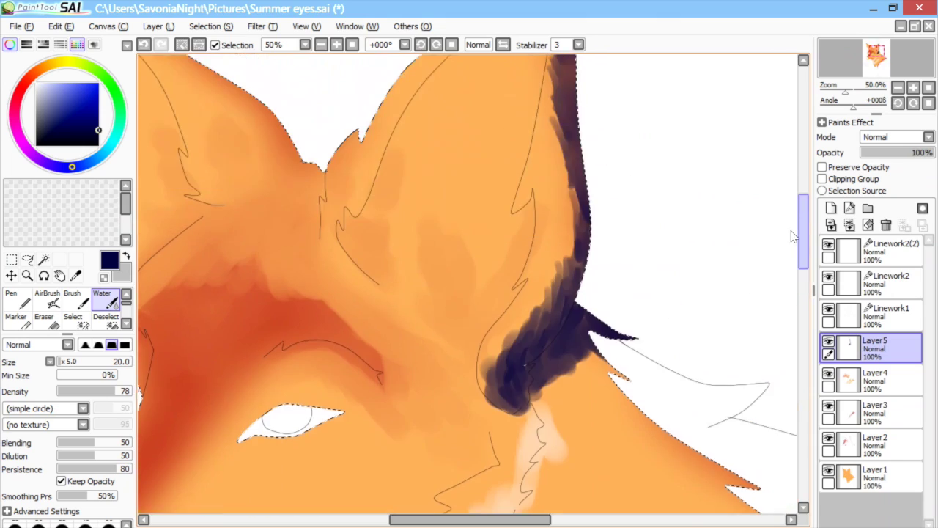
{"action": "left_click", "coordinate": [586, 526]}
{"action": "left_click", "coordinate": [531, 526]}
{"action": "left_click", "coordinate": [21, 26]}
{"action": "left_click", "coordinate": [23, 41]}
{"action": "left_click", "coordinate": [282, 236]}
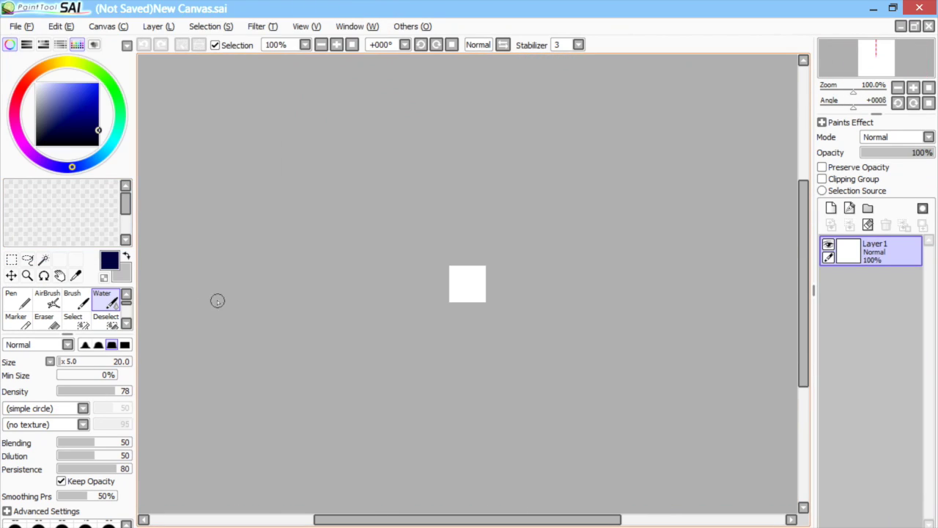
{"action": "left_click", "coordinate": [337, 44]}
{"action": "left_click", "coordinate": [337, 44]}
{"action": "left_click", "coordinate": [336, 45]}
{"action": "left_click", "coordinate": [336, 44]}
{"action": "left_click", "coordinate": [336, 44]}
{"action": "left_click_drag", "start_coordinate": [412, 277], "coordinate": [429, 274]}
{"action": "left_click", "coordinate": [929, 26]}
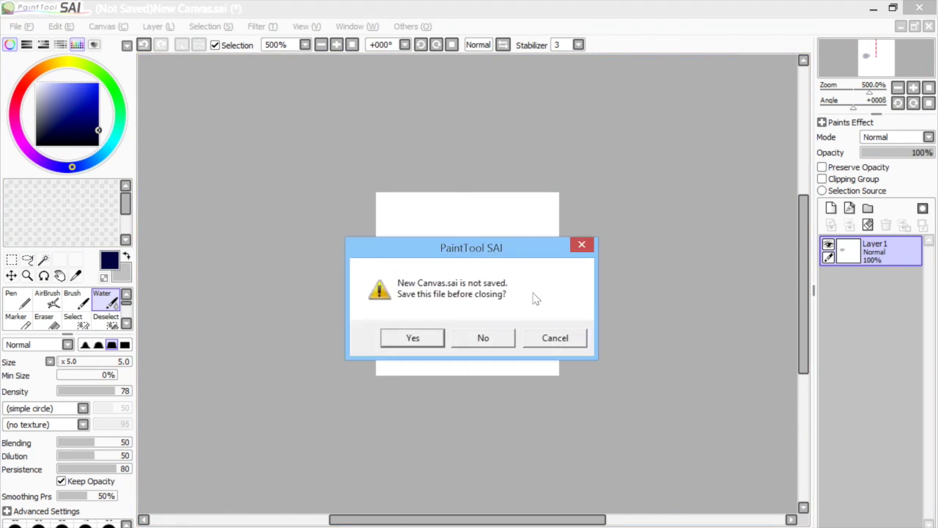
{"action": "left_click", "coordinate": [483, 337]}
Step: Create a new canvas 120 pixels wide and 140 pixels high
{"action": "left_click", "coordinate": [22, 27]}
{"action": "left_click", "coordinate": [24, 41]}
{"action": "type", "text": "120"}
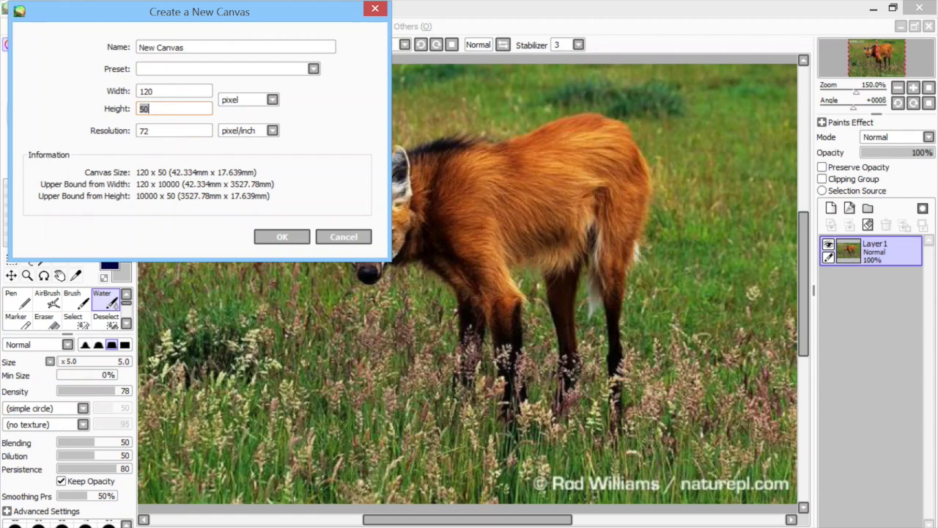
{"action": "type", "text": "140"}
{"action": "left_click", "coordinate": [293, 237]}
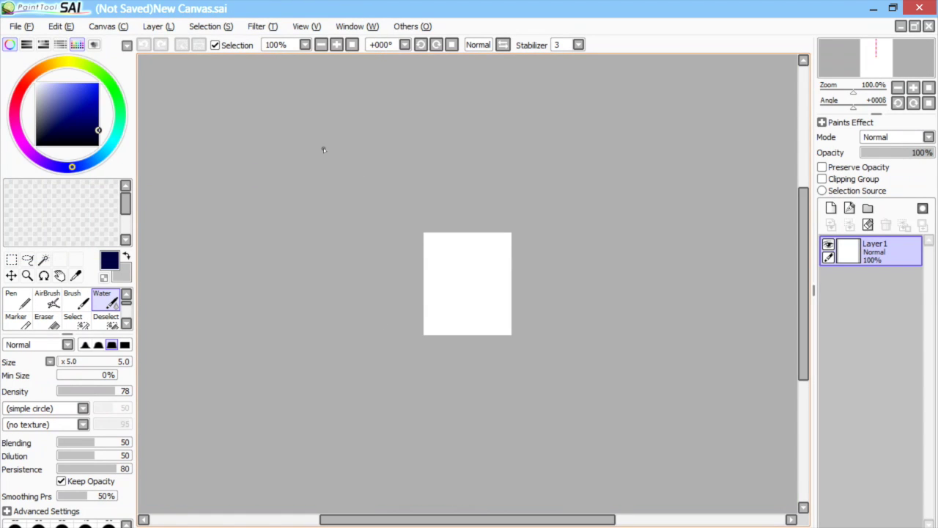
Step: Switch to the maned wolf photo, add a layer with the photo hidden and paint a navy blob with the Pen at size 35
{"action": "left_click", "coordinate": [908, 27]}
{"action": "left_click", "coordinate": [831, 208]}
{"action": "left_click", "coordinate": [828, 276]}
{"action": "left_click", "coordinate": [86, 361]}
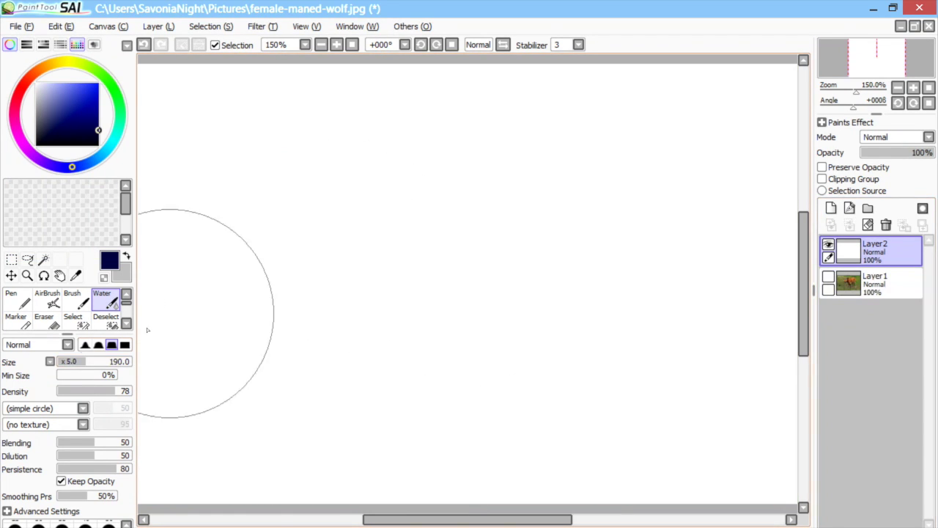
{"action": "left_click", "coordinate": [17, 299]}
{"action": "mouse_move", "coordinate": [302, 231]}
{"action": "left_mouse_down"}
{"action": "mouse_move", "coordinate": [311, 238]}
{"action": "mouse_move", "coordinate": [247, 223]}
{"action": "left_mouse_up"}
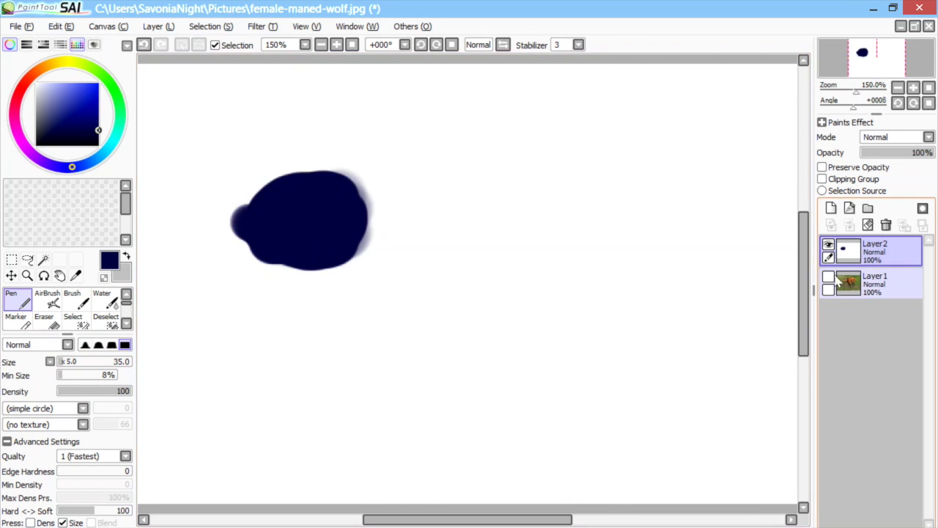
Step: Show the photo layer again, toggle the blob's layer off and on, and return to the Summer eyes painting
{"action": "left_click", "coordinate": [829, 276]}
{"action": "left_click", "coordinate": [828, 244]}
{"action": "left_click", "coordinate": [828, 244]}
{"action": "left_click", "coordinate": [11, 275]}
{"action": "left_click_drag", "start_coordinate": [304, 513], "coordinate": [231, 508]}
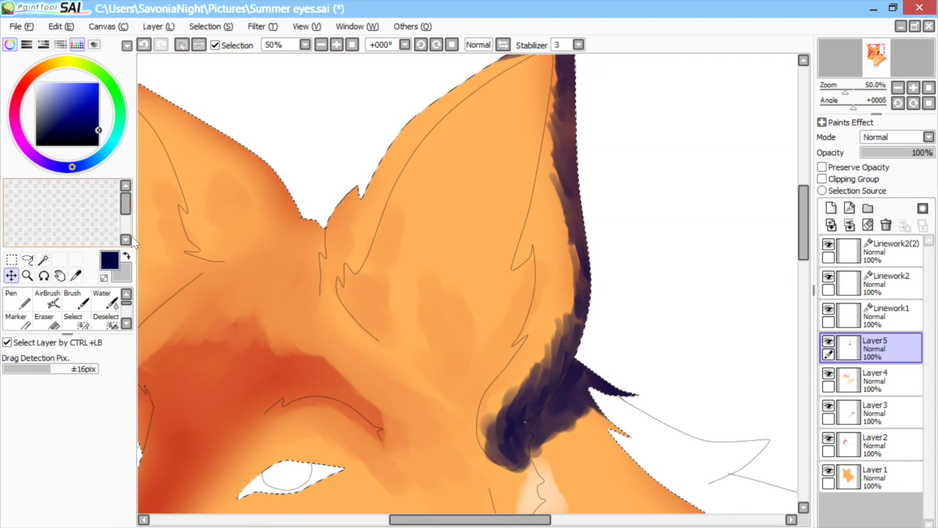
Step: Paint white fur inside the near ear with the Water brush at size 50, adding finer strokes at size 20
{"action": "left_click", "coordinate": [496, 419], "text": "alt"}
{"action": "left_click", "coordinate": [101, 299]}
{"action": "mouse_move", "coordinate": [484, 426]}
{"action": "left_mouse_down"}
{"action": "mouse_move", "coordinate": [524, 285]}
{"action": "mouse_move", "coordinate": [496, 308]}
{"action": "mouse_move", "coordinate": [476, 359]}
{"action": "mouse_move", "coordinate": [445, 357]}
{"action": "mouse_move", "coordinate": [490, 260]}
{"action": "mouse_move", "coordinate": [475, 256]}
{"action": "mouse_move", "coordinate": [423, 348]}
{"action": "mouse_move", "coordinate": [422, 291]}
{"action": "mouse_move", "coordinate": [447, 322]}
{"action": "mouse_move", "coordinate": [420, 229]}
{"action": "mouse_move", "coordinate": [422, 348]}
{"action": "mouse_move", "coordinate": [447, 345]}
{"action": "mouse_move", "coordinate": [459, 409]}
{"action": "mouse_move", "coordinate": [477, 394]}
{"action": "mouse_move", "coordinate": [517, 297]}
{"action": "mouse_move", "coordinate": [538, 274]}
{"action": "left_mouse_up"}
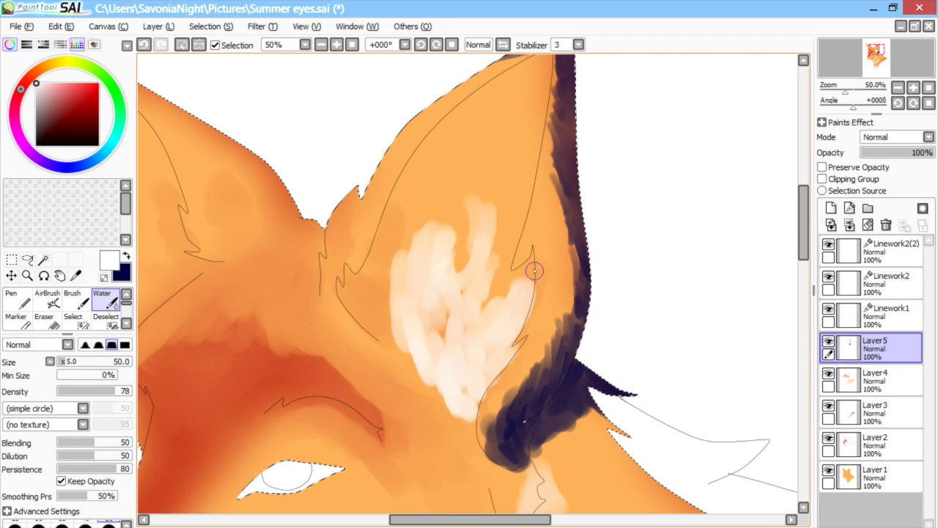
{"action": "mouse_move", "coordinate": [384, 307]}
{"action": "left_mouse_down"}
{"action": "mouse_move", "coordinate": [360, 299]}
{"action": "mouse_move", "coordinate": [398, 337]}
{"action": "mouse_move", "coordinate": [389, 266]}
{"action": "mouse_move", "coordinate": [431, 197]}
{"action": "mouse_move", "coordinate": [480, 303]}
{"action": "mouse_move", "coordinate": [440, 329]}
{"action": "left_mouse_up"}
{"action": "left_click_drag", "start_coordinate": [469, 519], "coordinate": [452, 519]}
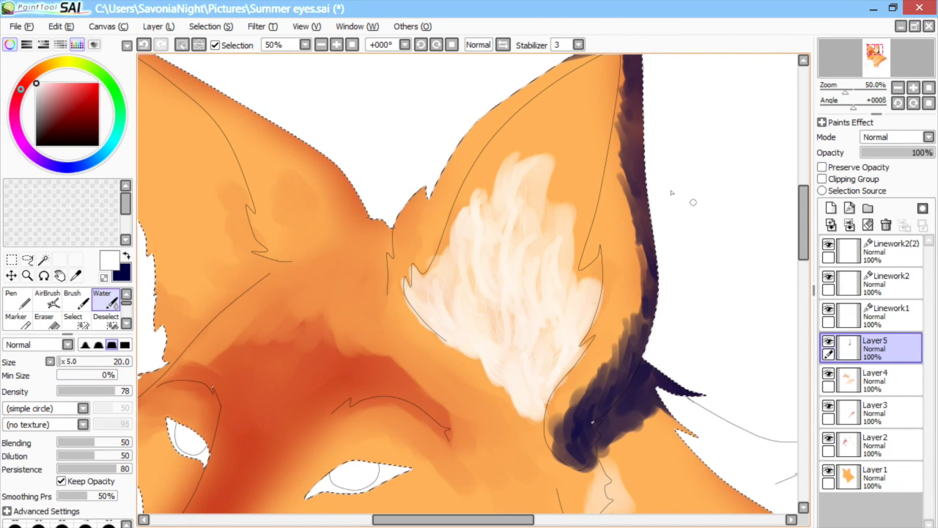
Step: On a new layer, airbrush a soft white glow over the centre of the near ear's fur at size 300
{"action": "left_click", "coordinate": [831, 208]}
{"action": "left_click", "coordinate": [47, 299]}
{"action": "left_click", "coordinate": [92, 390]}
{"action": "mouse_move", "coordinate": [516, 362]}
{"action": "left_mouse_down"}
{"action": "mouse_move", "coordinate": [495, 327]}
{"action": "mouse_move", "coordinate": [522, 337]}
{"action": "left_mouse_up"}
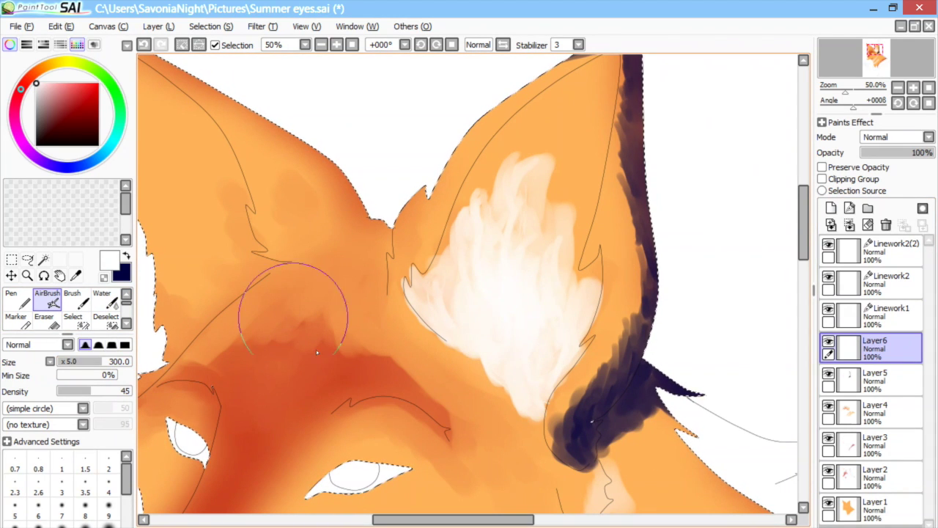
Step: On another new layer, paint navy Water brush shading strokes at size 75 through the near ear's white fur
{"action": "left_click", "coordinate": [831, 208]}
{"action": "key", "text": "x"}
{"action": "left_click", "coordinate": [117, 304]}
{"action": "left_click_drag", "start_coordinate": [483, 202], "coordinate": [488, 246]}
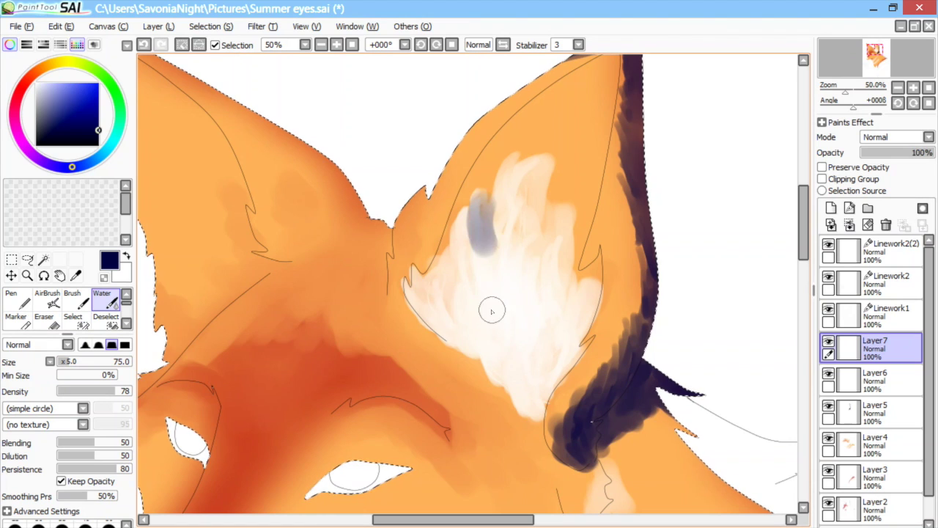
{"action": "key", "text": "ctrl+z"}
{"action": "left_click_drag", "start_coordinate": [507, 293], "coordinate": [518, 339]}
{"action": "left_click_drag", "start_coordinate": [543, 289], "coordinate": [539, 331]}
{"action": "left_click_drag", "start_coordinate": [525, 246], "coordinate": [536, 310]}
{"action": "left_click_drag", "start_coordinate": [494, 257], "coordinate": [498, 320]}
{"action": "left_click_drag", "start_coordinate": [457, 282], "coordinate": [476, 335]}
{"action": "left_click_drag", "start_coordinate": [523, 353], "coordinate": [531, 404]}
Step: Set the navy fur shading layer to Shade mode at 20% opacity and clean it up with the Eraser at size 150
{"action": "left_click_drag", "start_coordinate": [925, 153], "coordinate": [878, 151]}
{"action": "left_click", "coordinate": [894, 137]}
{"action": "left_click", "coordinate": [891, 180]}
{"action": "left_click", "coordinate": [895, 138]}
{"action": "left_click", "coordinate": [891, 203]}
{"action": "key", "text": "e"}
{"action": "mouse_move", "coordinate": [675, 330]}
{"action": "left_mouse_down"}
{"action": "mouse_move", "coordinate": [454, 419]}
{"action": "mouse_move", "coordinate": [383, 189]}
{"action": "mouse_move", "coordinate": [652, 231]}
{"action": "left_mouse_up"}
{"action": "left_click", "coordinate": [80, 361]}
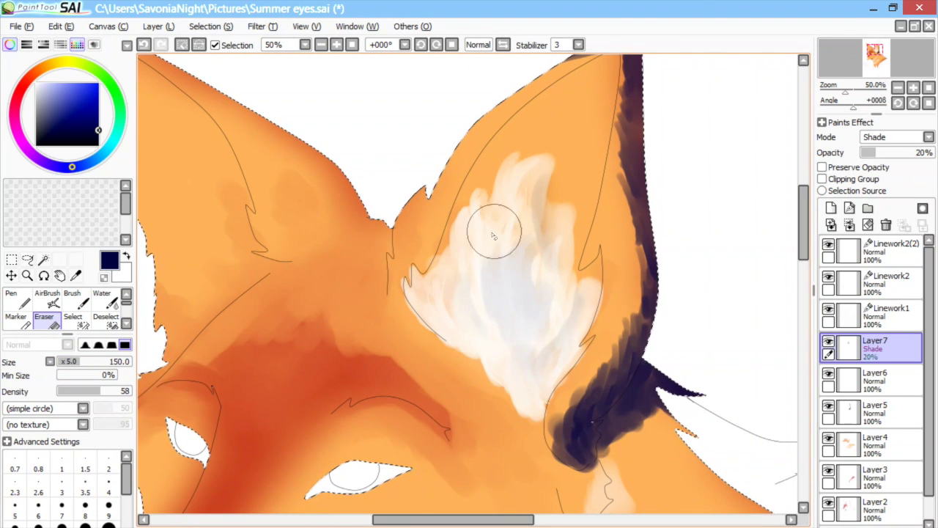
{"action": "left_click", "coordinate": [127, 255]}
{"action": "left_click", "coordinate": [321, 44]}
{"action": "left_click", "coordinate": [321, 45]}
{"action": "left_click", "coordinate": [321, 45]}
{"action": "left_click", "coordinate": [336, 45]}
{"action": "left_click", "coordinate": [337, 45]}
{"action": "left_click", "coordinate": [336, 45]}
{"action": "left_click", "coordinate": [336, 44]}
{"action": "left_click", "coordinate": [831, 209]}
{"action": "left_click", "coordinate": [886, 225]}
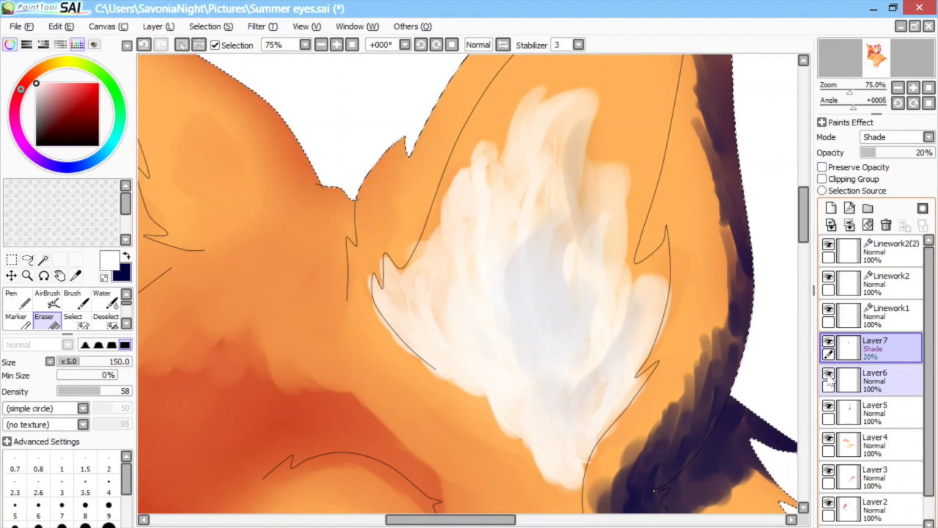
Step: Duplicate the white glow layer and set the copy to Lumi & Shade mode at 44% opacity
{"action": "left_click", "coordinate": [876, 378]}
{"action": "left_click", "coordinate": [158, 27]}
{"action": "left_click", "coordinate": [179, 105]}
{"action": "left_click", "coordinate": [895, 139]}
{"action": "left_click", "coordinate": [892, 190]}
{"action": "left_click", "coordinate": [894, 139]}
{"action": "left_click", "coordinate": [891, 215]}
{"action": "left_click", "coordinate": [321, 45]}
{"action": "left_click", "coordinate": [321, 45]}
{"action": "left_click", "coordinate": [321, 44]}
{"action": "left_click", "coordinate": [337, 45]}
{"action": "left_click", "coordinate": [336, 45]}
Step: On a new layer, airbrush a dark orange-brown at size 300 over the near ear's tip and outer side
{"action": "left_click", "coordinate": [832, 208]}
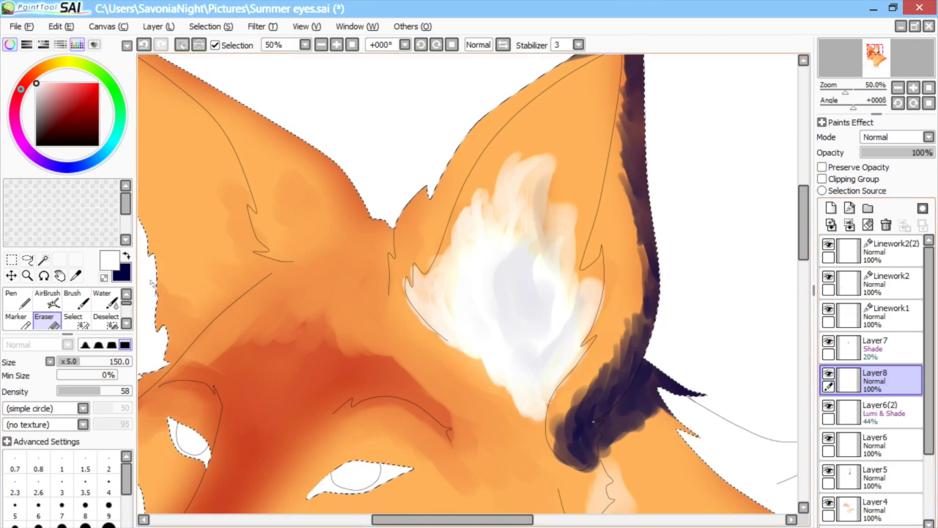
{"action": "double_click", "coordinate": [47, 300]}
{"action": "left_click", "coordinate": [637, 315]}
{"action": "left_click", "coordinate": [76, 276]}
{"action": "left_click", "coordinate": [586, 168]}
{"action": "left_click", "coordinate": [90, 100]}
{"action": "left_click", "coordinate": [48, 300]}
{"action": "left_click_drag", "start_coordinate": [636, 233], "coordinate": [627, 73]}
{"action": "left_click_drag", "start_coordinate": [801, 225], "coordinate": [801, 189]}
{"action": "mouse_move", "coordinate": [616, 269]}
{"action": "left_mouse_down"}
{"action": "mouse_move", "coordinate": [561, 266]}
{"action": "mouse_move", "coordinate": [638, 427]}
{"action": "mouse_move", "coordinate": [655, 487]}
{"action": "left_mouse_up"}
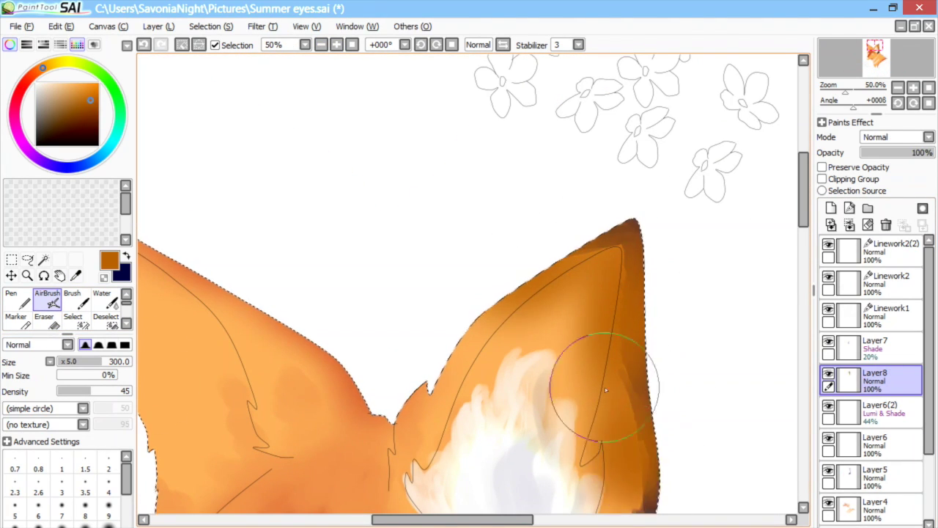
Step: Erase the brown shading outside the near ear's inner contour with the Eraser at size 150, refining at size 50
{"action": "key", "text": "e"}
{"action": "mouse_move", "coordinate": [655, 247]}
{"action": "left_mouse_down"}
{"action": "mouse_move", "coordinate": [622, 429]}
{"action": "mouse_move", "coordinate": [645, 509]}
{"action": "left_mouse_up"}
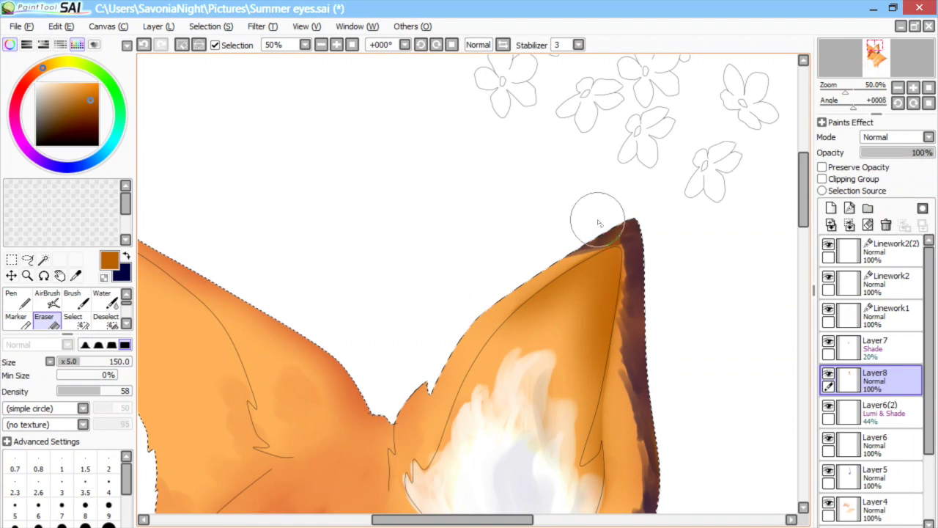
{"action": "left_click_drag", "start_coordinate": [801, 192], "coordinate": [802, 226]}
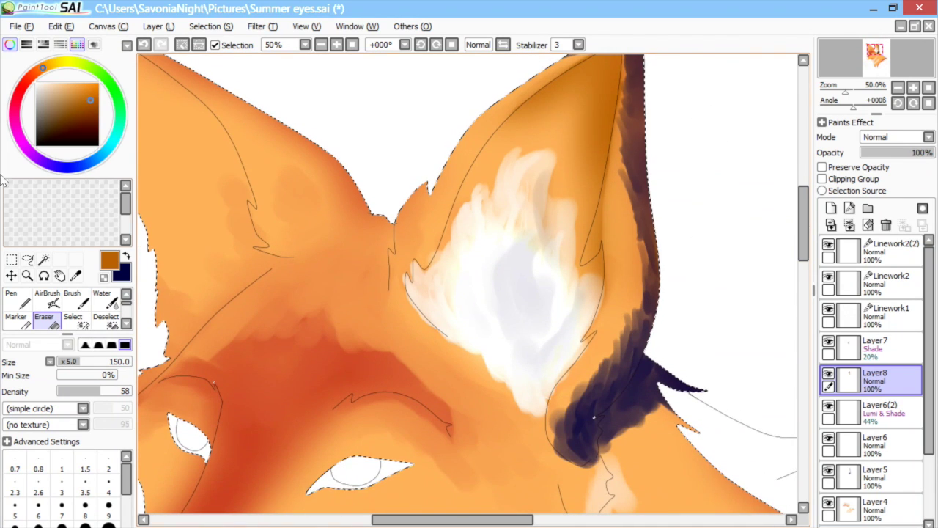
{"action": "left_click", "coordinate": [65, 362]}
{"action": "left_click", "coordinate": [336, 47]}
{"action": "left_click", "coordinate": [337, 45]}
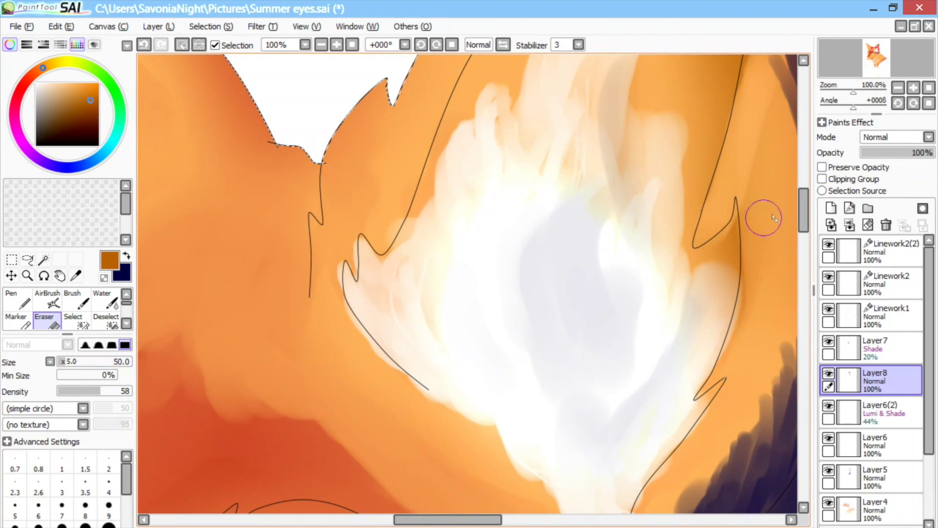
{"action": "left_click", "coordinate": [323, 45]}
{"action": "left_click", "coordinate": [323, 45]}
{"action": "left_click", "coordinate": [322, 45]}
{"action": "left_click_drag", "start_coordinate": [804, 249], "coordinate": [806, 264]}
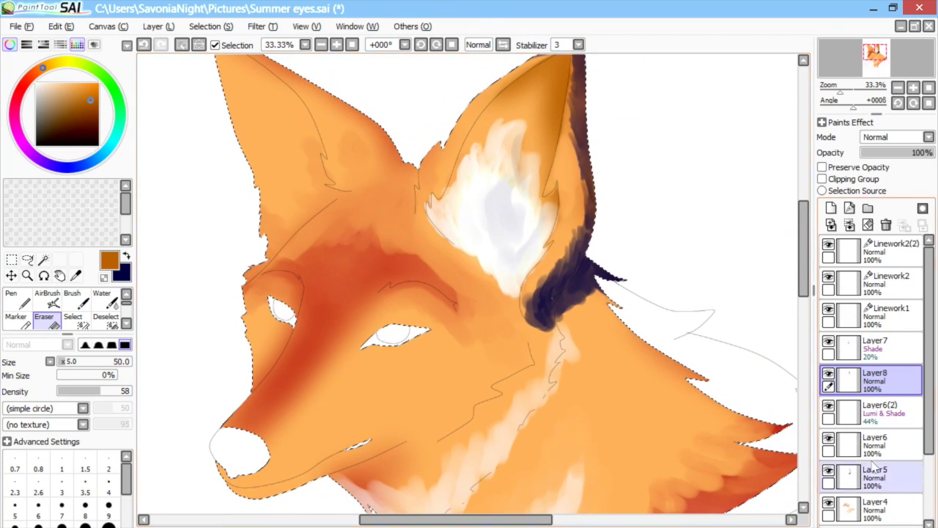
Step: On a new layer above the ear shading, paint a navy outline around the near eye with the Water brush
{"action": "left_click", "coordinate": [831, 208]}
{"action": "left_click_drag", "start_coordinate": [884, 380], "coordinate": [881, 345]}
{"action": "key", "text": "c"}
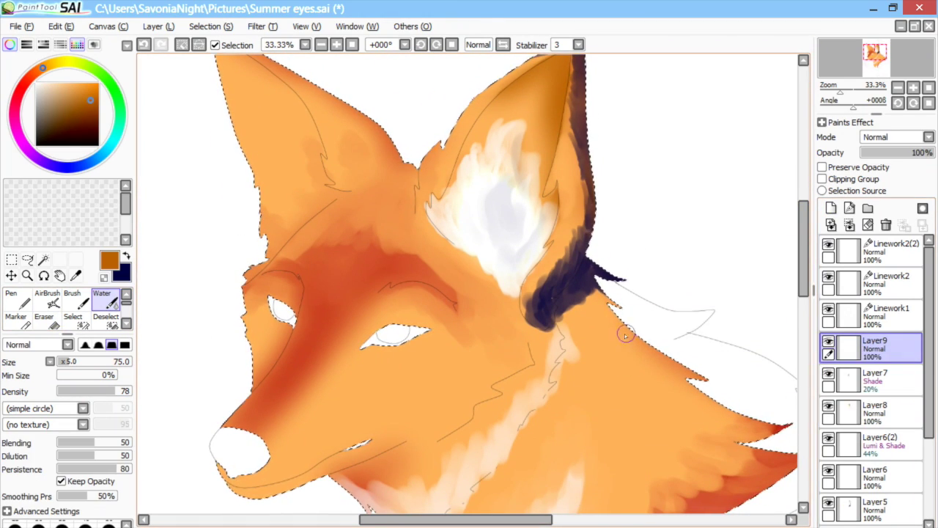
{"action": "key", "text": "x"}
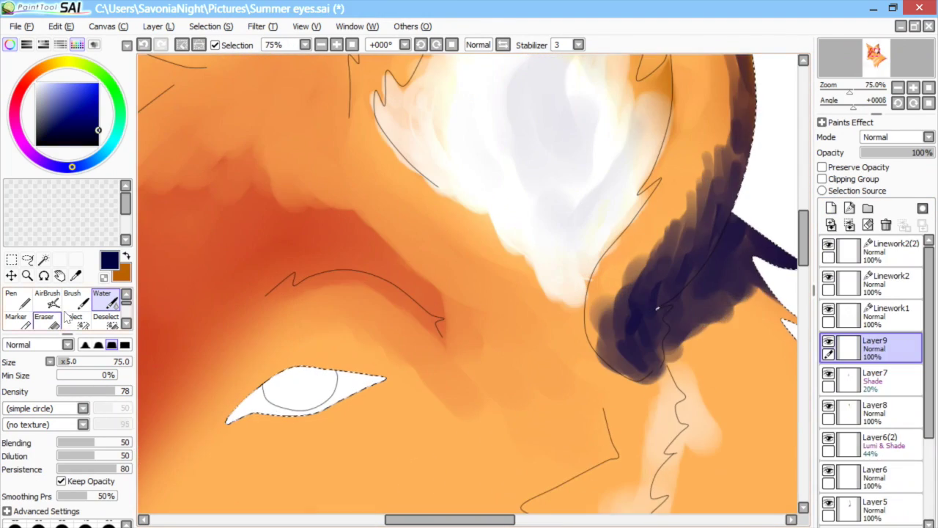
{"action": "left_click_drag", "start_coordinate": [449, 519], "coordinate": [414, 519]}
{"action": "mouse_move", "coordinate": [422, 403]}
{"action": "left_mouse_down"}
{"action": "mouse_move", "coordinate": [476, 381]}
{"action": "mouse_move", "coordinate": [572, 398]}
{"action": "left_mouse_up"}
{"action": "mouse_move", "coordinate": [453, 379]}
{"action": "left_mouse_down"}
{"action": "mouse_move", "coordinate": [403, 423]}
{"action": "mouse_move", "coordinate": [460, 420]}
{"action": "mouse_move", "coordinate": [546, 396]}
{"action": "mouse_move", "coordinate": [562, 386]}
{"action": "mouse_move", "coordinate": [561, 369]}
{"action": "mouse_move", "coordinate": [581, 375]}
{"action": "left_mouse_up"}
Step: Paint a branching navy marking on the forehead between the eyes at brush size 30
{"action": "left_click", "coordinate": [38, 525]}
{"action": "left_click_drag", "start_coordinate": [341, 246], "coordinate": [312, 320]}
{"action": "mouse_move", "coordinate": [368, 273]}
{"action": "left_mouse_down"}
{"action": "mouse_move", "coordinate": [337, 301]}
{"action": "mouse_move", "coordinate": [376, 227]}
{"action": "mouse_move", "coordinate": [336, 250]}
{"action": "mouse_move", "coordinate": [352, 245]}
{"action": "mouse_move", "coordinate": [327, 278]}
{"action": "mouse_move", "coordinate": [308, 340]}
{"action": "left_mouse_up"}
{"action": "left_click_drag", "start_coordinate": [338, 249], "coordinate": [324, 300]}
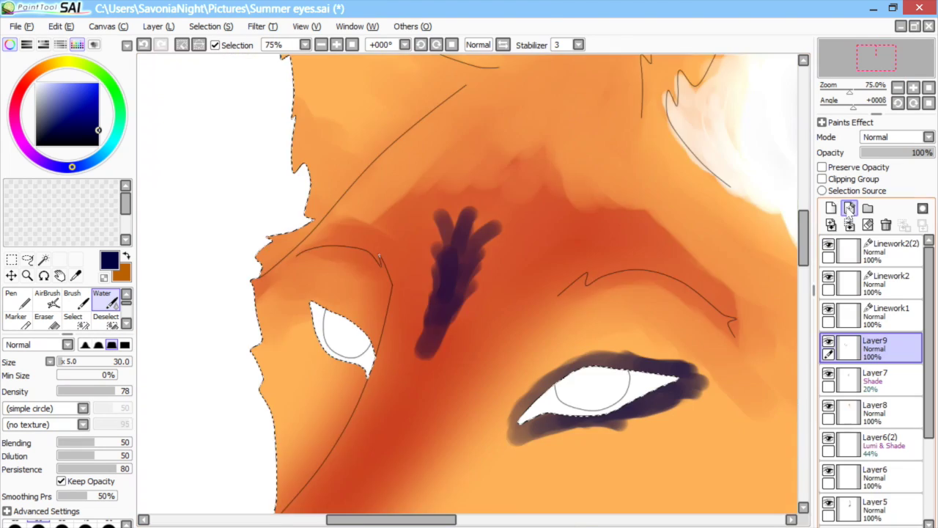
{"action": "scroll", "coordinate": [446, 331], "scroll_direction": "down", "scroll_amount": 5}
{"action": "mouse_move", "coordinate": [368, 263]}
{"action": "left_mouse_down"}
{"action": "mouse_move", "coordinate": [472, 209]}
{"action": "mouse_move", "coordinate": [513, 212]}
{"action": "mouse_move", "coordinate": [392, 251]}
{"action": "mouse_move", "coordinate": [329, 302]}
{"action": "left_mouse_up"}
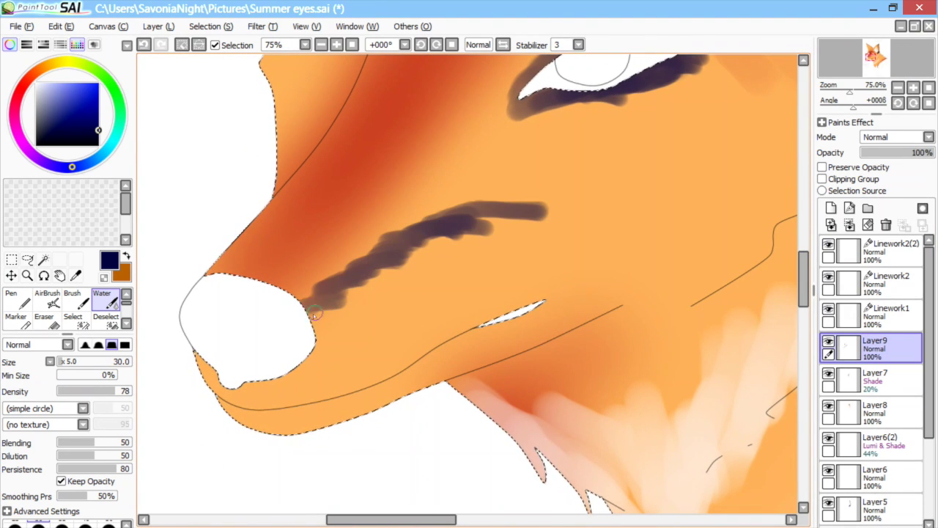
{"action": "mouse_move", "coordinate": [497, 208]}
{"action": "left_mouse_down"}
{"action": "mouse_move", "coordinate": [545, 220]}
{"action": "mouse_move", "coordinate": [591, 201]}
{"action": "mouse_move", "coordinate": [540, 168]}
{"action": "mouse_move", "coordinate": [268, 300]}
{"action": "mouse_move", "coordinate": [504, 223]}
{"action": "mouse_move", "coordinate": [613, 258]}
{"action": "left_mouse_up"}
{"action": "left_click", "coordinate": [126, 255]}
{"action": "right_click", "coordinate": [352, 301]}
{"action": "left_click", "coordinate": [829, 341]}
{"action": "left_click", "coordinate": [829, 340]}
{"action": "left_click", "coordinate": [45, 320]}
{"action": "left_click", "coordinate": [78, 362]}
{"action": "mouse_move", "coordinate": [352, 264]}
{"action": "left_mouse_down"}
{"action": "mouse_move", "coordinate": [266, 292]}
{"action": "mouse_move", "coordinate": [309, 275]}
{"action": "left_mouse_up"}
{"action": "left_click", "coordinate": [831, 208]}
{"action": "left_click", "coordinate": [106, 299]}
{"action": "left_click", "coordinate": [126, 256]}
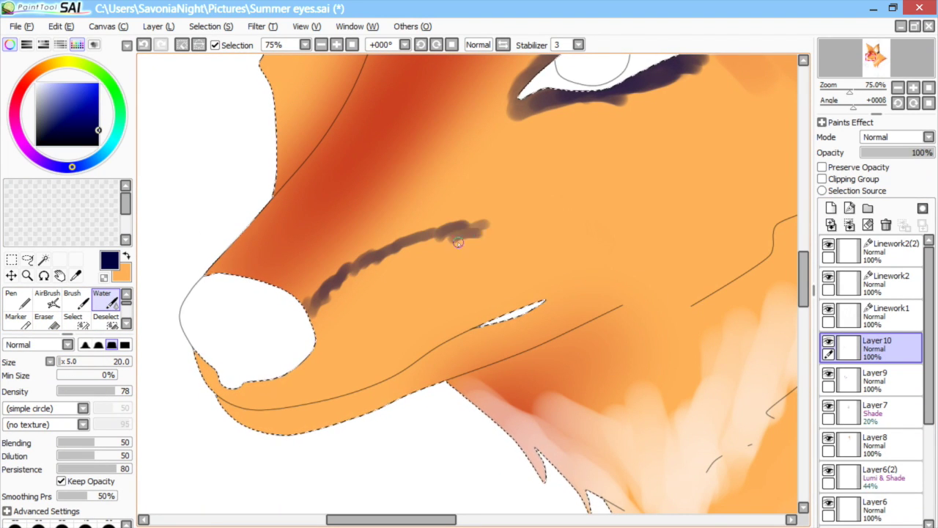
{"action": "left_click_drag", "start_coordinate": [338, 294], "coordinate": [316, 315]}
{"action": "left_click_drag", "start_coordinate": [372, 273], "coordinate": [520, 195]}
{"action": "mouse_move", "coordinate": [806, 283]}
{"action": "left_mouse_down"}
{"action": "mouse_move", "coordinate": [811, 268]}
{"action": "mouse_move", "coordinate": [814, 277]}
{"action": "left_mouse_up"}
{"action": "left_click_drag", "start_coordinate": [925, 152], "coordinate": [877, 163]}
{"action": "left_click", "coordinate": [886, 225]}
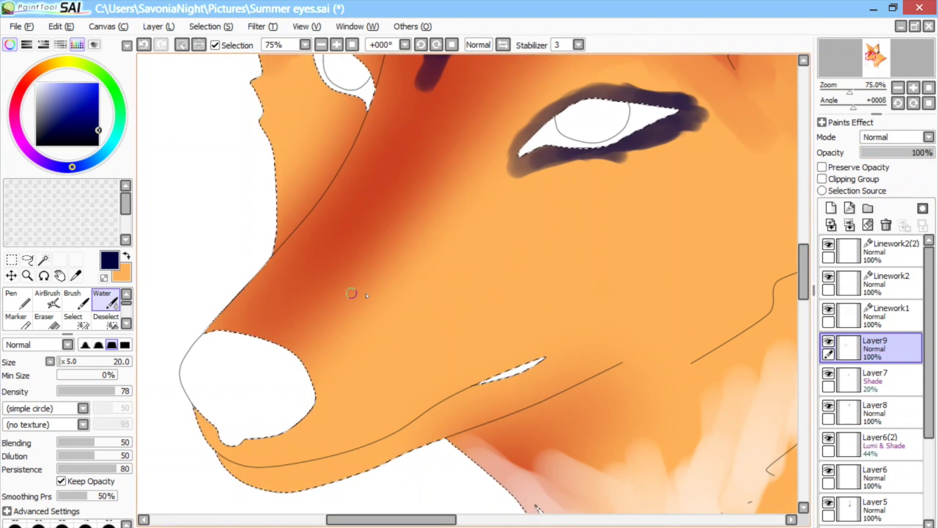
{"action": "left_click_drag", "start_coordinate": [309, 468], "coordinate": [388, 444]}
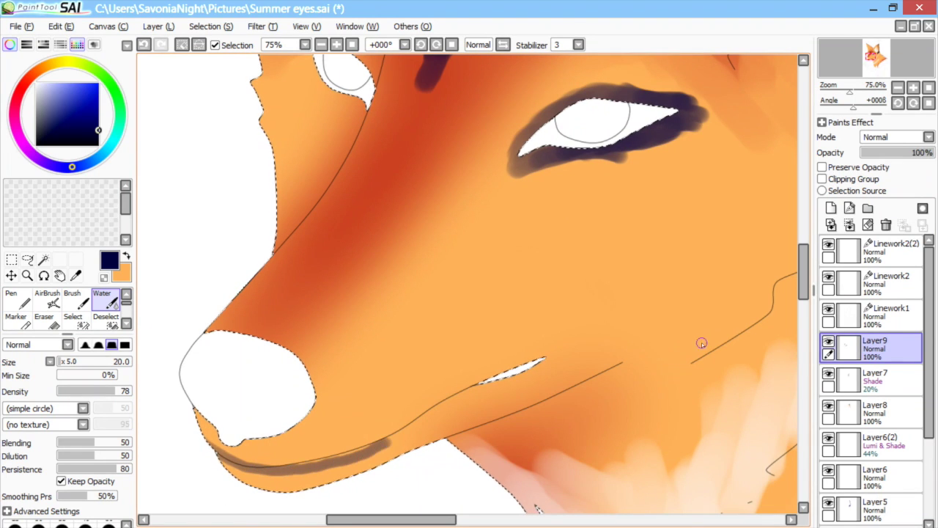
{"action": "key", "text": "ctrl+z"}
Step: Airbrush fine navy shading around the small white gap at the corner of the mouth
{"action": "left_click", "coordinate": [48, 299]}
{"action": "left_click", "coordinate": [109, 524]}
{"action": "left_click_drag", "start_coordinate": [216, 451], "coordinate": [320, 461]}
{"action": "key", "text": "ctrl+z"}
{"action": "mouse_move", "coordinate": [548, 356]}
{"action": "left_mouse_down"}
{"action": "mouse_move", "coordinate": [515, 370]}
{"action": "mouse_move", "coordinate": [541, 360]}
{"action": "left_mouse_up"}
Step: Airbrush soft navy shading around the near eye and over the forehead marking at brush size 130
{"action": "left_click_drag", "start_coordinate": [804, 284], "coordinate": [804, 272]}
{"action": "left_click", "coordinate": [78, 361]}
{"action": "mouse_move", "coordinate": [535, 236]}
{"action": "left_mouse_down"}
{"action": "mouse_move", "coordinate": [527, 261]}
{"action": "mouse_move", "coordinate": [632, 193]}
{"action": "mouse_move", "coordinate": [642, 231]}
{"action": "mouse_move", "coordinate": [605, 239]}
{"action": "mouse_move", "coordinate": [467, 307]}
{"action": "mouse_move", "coordinate": [523, 262]}
{"action": "left_mouse_up"}
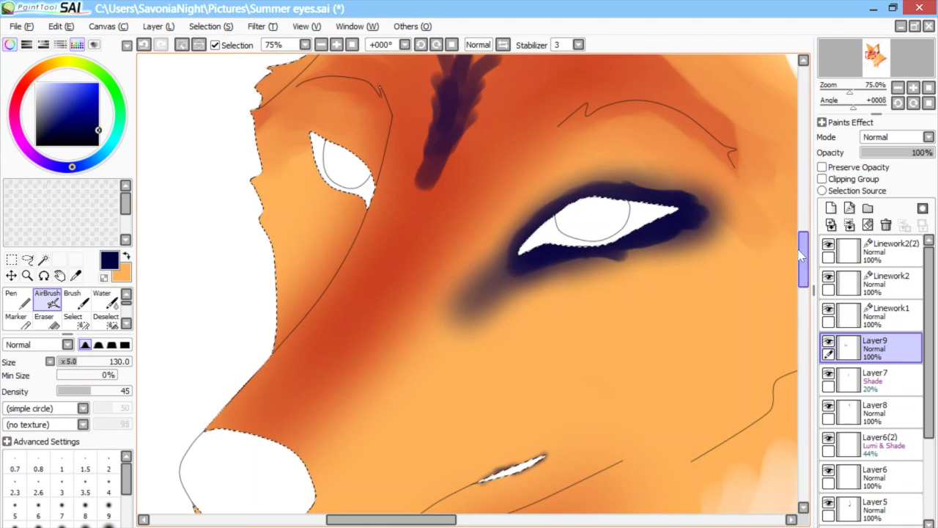
{"action": "left_click_drag", "start_coordinate": [803, 249], "coordinate": [803, 239]}
{"action": "left_click_drag", "start_coordinate": [455, 148], "coordinate": [431, 247]}
Step: Trim the airbrushed shading around the near eye's inner corner and below its lower lid with the Eraser at size 145
{"action": "left_click", "coordinate": [45, 320]}
{"action": "left_click_drag", "start_coordinate": [471, 443], "coordinate": [586, 387]}
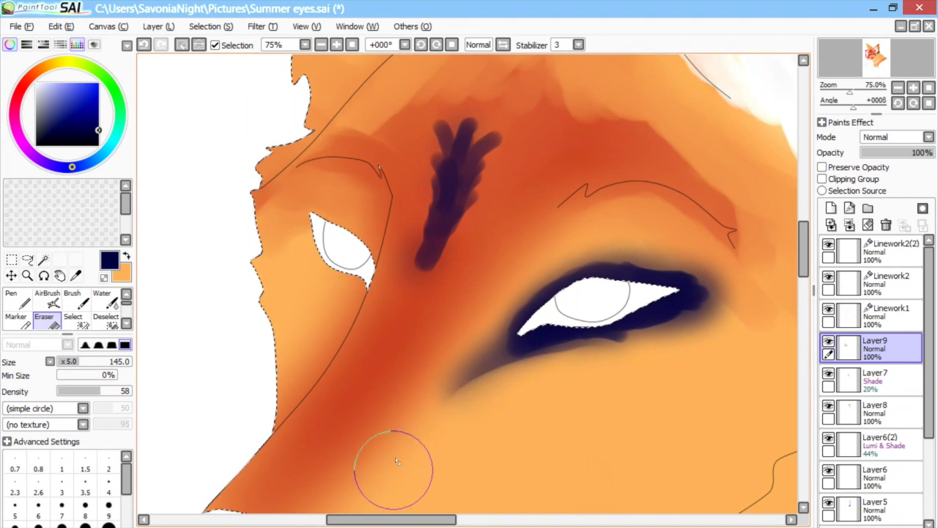
{"action": "left_click_drag", "start_coordinate": [412, 465], "coordinate": [459, 377]}
{"action": "left_click_drag", "start_coordinate": [464, 413], "coordinate": [533, 391]}
{"action": "left_click_drag", "start_coordinate": [465, 301], "coordinate": [456, 341]}
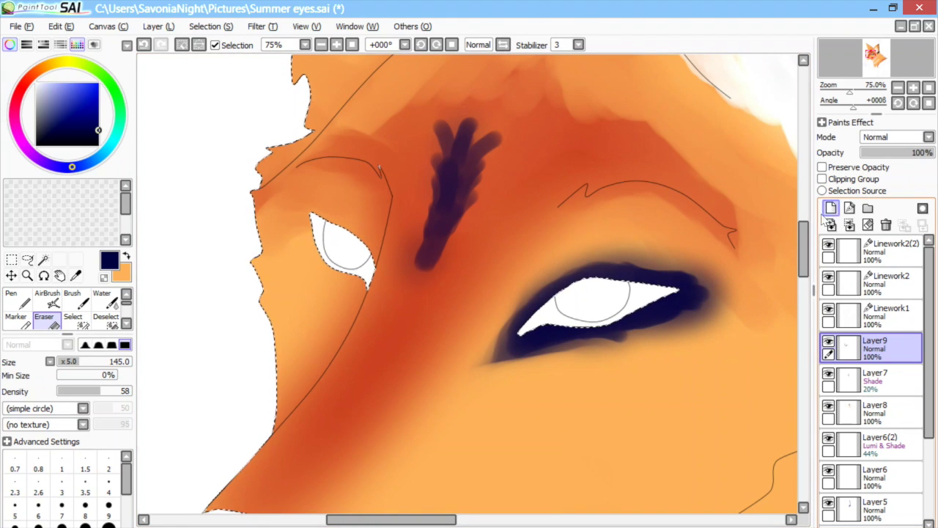
{"action": "mouse_move", "coordinate": [579, 376]}
{"action": "left_mouse_down"}
{"action": "mouse_move", "coordinate": [700, 344]}
{"action": "mouse_move", "coordinate": [733, 311]}
{"action": "left_mouse_up"}
Step: On a new layer, paint navy shading along the far ear's upper edge and tip with the Water brush at size 80
{"action": "left_click", "coordinate": [831, 209]}
{"action": "left_click", "coordinate": [102, 300]}
{"action": "scroll", "coordinate": [513, 278], "scroll_direction": "down", "scroll_amount": 6}
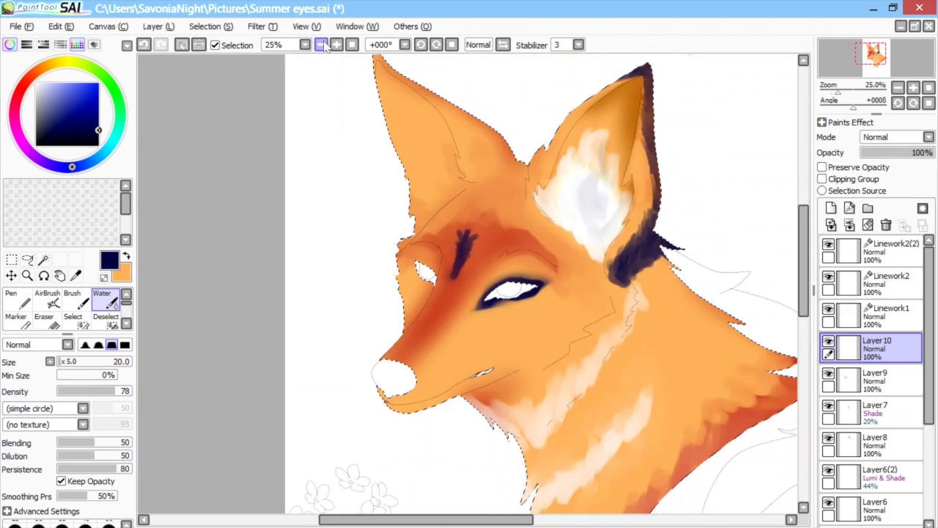
{"action": "scroll", "coordinate": [538, 243], "scroll_direction": "up", "scroll_amount": 3}
{"action": "mouse_move", "coordinate": [538, 242]}
{"action": "left_mouse_down"}
{"action": "mouse_move", "coordinate": [348, 121]}
{"action": "mouse_move", "coordinate": [335, 136]}
{"action": "mouse_move", "coordinate": [332, 115]}
{"action": "mouse_move", "coordinate": [472, 183]}
{"action": "mouse_move", "coordinate": [540, 250]}
{"action": "mouse_move", "coordinate": [442, 188]}
{"action": "left_mouse_up"}
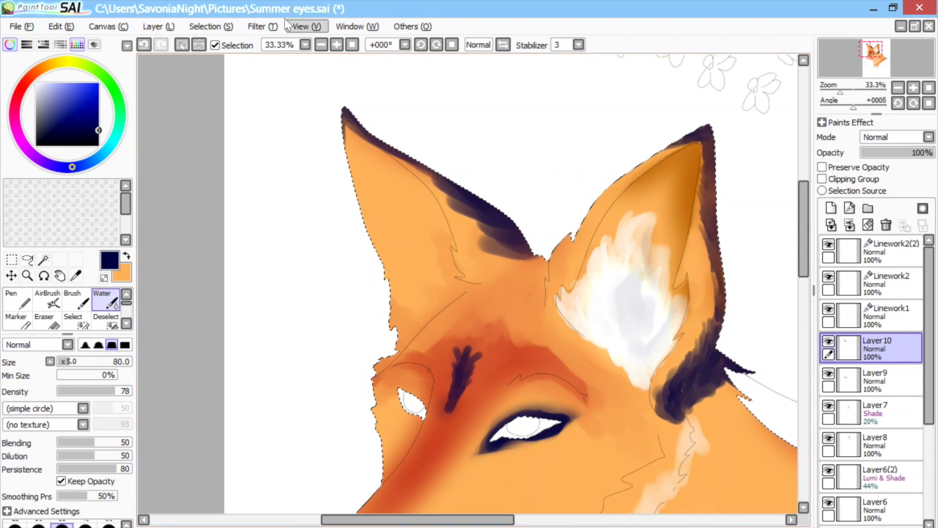
Step: Refine the far ear's navy edge and tip with smaller Water brush strokes at size 30
{"action": "scroll", "coordinate": [535, 140], "scroll_direction": "up", "scroll_amount": 3}
{"action": "key", "text": "["}
{"action": "key", "text": "["}
{"action": "key", "text": "["}
{"action": "key", "text": "["}
{"action": "key", "text": "["}
{"action": "key", "text": "["}
{"action": "mouse_move", "coordinate": [506, 198]}
{"action": "left_mouse_down"}
{"action": "mouse_move", "coordinate": [541, 224]}
{"action": "mouse_move", "coordinate": [582, 203]}
{"action": "mouse_move", "coordinate": [465, 130]}
{"action": "mouse_move", "coordinate": [608, 216]}
{"action": "left_mouse_up"}
{"action": "scroll", "coordinate": [454, 270], "scroll_direction": "up", "scroll_amount": 3}
{"action": "mouse_move", "coordinate": [454, 270]}
{"action": "left_mouse_down"}
{"action": "mouse_move", "coordinate": [391, 188]}
{"action": "mouse_move", "coordinate": [425, 195]}
{"action": "mouse_move", "coordinate": [266, 125]}
{"action": "mouse_move", "coordinate": [300, 109]}
{"action": "left_mouse_up"}
{"action": "left_click", "coordinate": [321, 45]}
{"action": "left_click", "coordinate": [321, 44]}
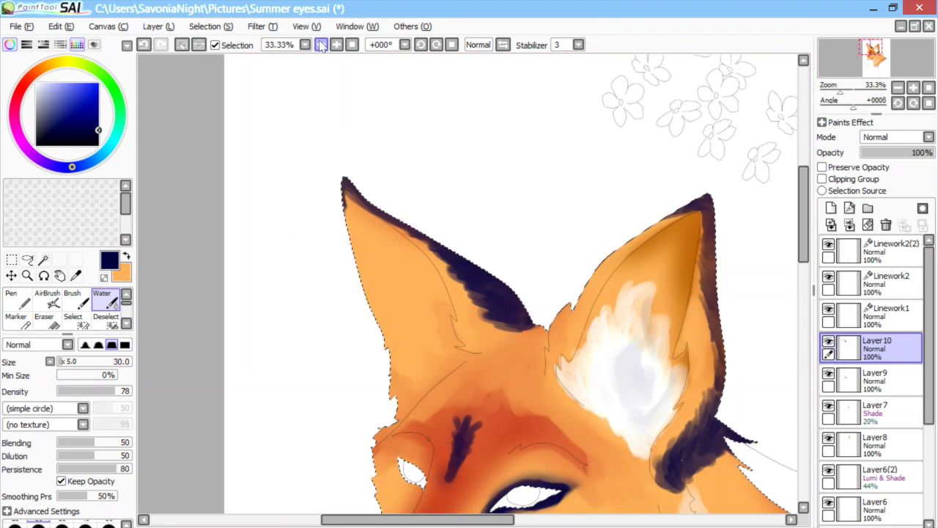
Step: Add fine navy fur strokes along the inner border of the far ear's dark edge at brush size 15
{"action": "left_click", "coordinate": [337, 45]}
{"action": "left_click", "coordinate": [337, 45]}
{"action": "left_click", "coordinate": [337, 45]}
{"action": "left_click", "coordinate": [60, 362]}
{"action": "left_click_drag", "start_coordinate": [507, 366], "coordinate": [556, 376]}
{"action": "mouse_move", "coordinate": [498, 352]}
{"action": "left_mouse_down"}
{"action": "mouse_move", "coordinate": [539, 359]}
{"action": "mouse_move", "coordinate": [550, 345]}
{"action": "left_mouse_up"}
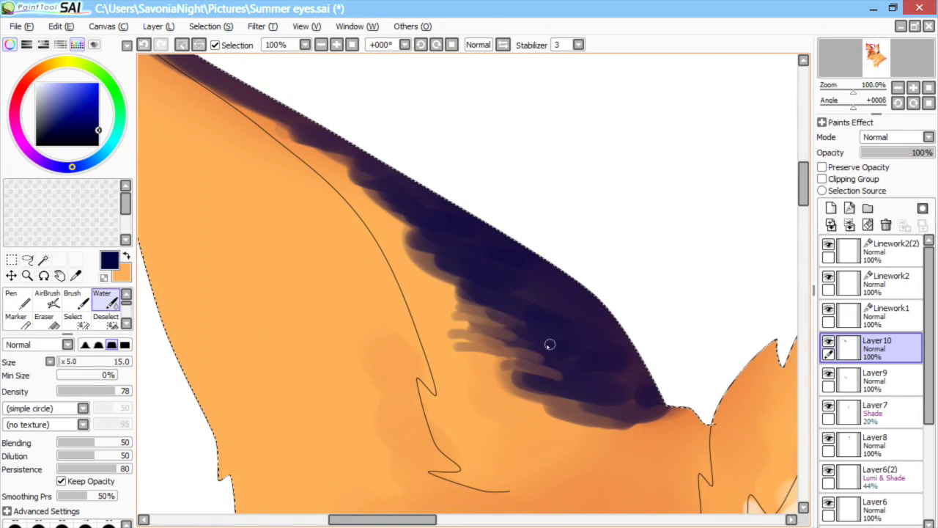
{"action": "mouse_move", "coordinate": [658, 405]}
{"action": "left_mouse_down"}
{"action": "mouse_move", "coordinate": [463, 275]}
{"action": "mouse_move", "coordinate": [420, 222]}
{"action": "left_mouse_up"}
{"action": "left_click_drag", "start_coordinate": [361, 167], "coordinate": [262, 100]}
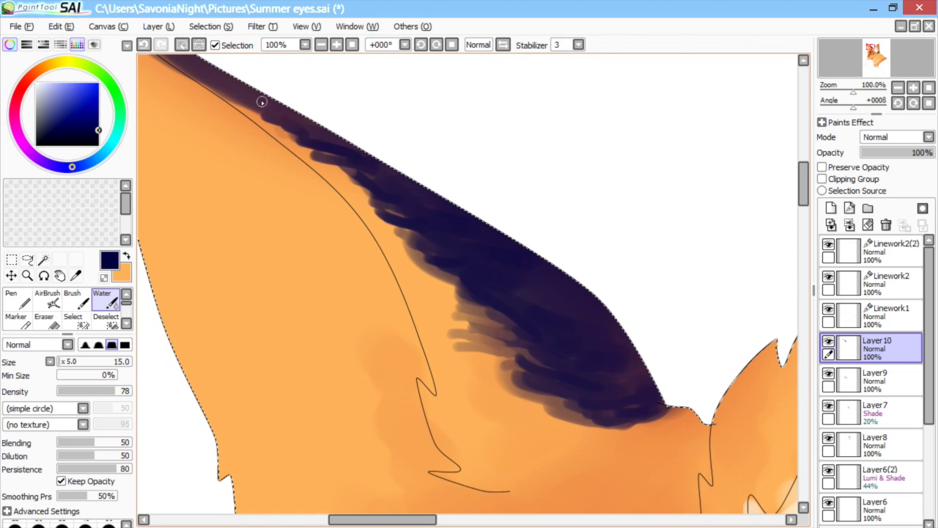
Step: Paint light orange fur strokes over the inner border of the far ear's navy edge with the Water brush at size 15
{"action": "key", "text": "x"}
{"action": "mouse_move", "coordinate": [396, 196]}
{"action": "left_mouse_down"}
{"action": "mouse_move", "coordinate": [345, 184]}
{"action": "mouse_move", "coordinate": [327, 161]}
{"action": "left_mouse_up"}
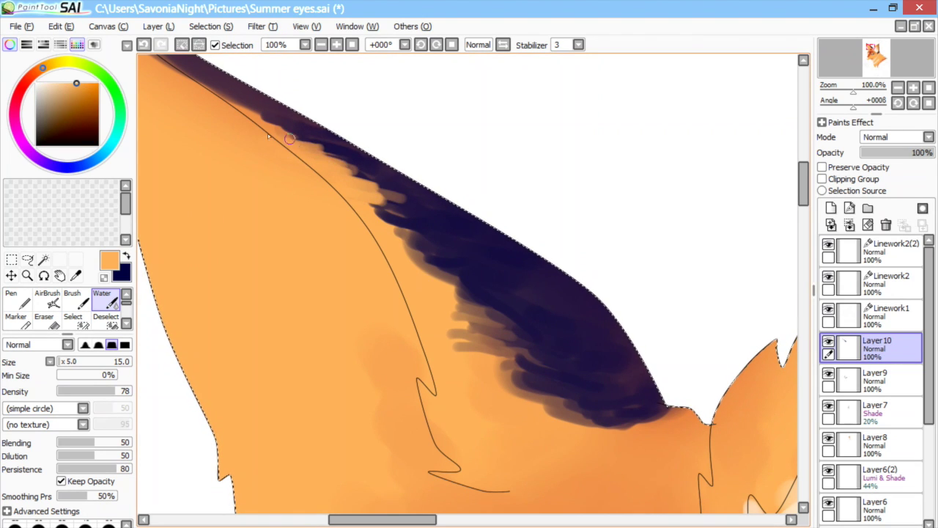
{"action": "mouse_move", "coordinate": [258, 109]}
{"action": "left_mouse_down"}
{"action": "mouse_move", "coordinate": [311, 147]}
{"action": "mouse_move", "coordinate": [235, 111]}
{"action": "mouse_move", "coordinate": [271, 117]}
{"action": "left_mouse_up"}
{"action": "left_click_drag", "start_coordinate": [369, 210], "coordinate": [386, 236]}
{"action": "mouse_move", "coordinate": [437, 278]}
{"action": "left_mouse_down"}
{"action": "mouse_move", "coordinate": [472, 278]}
{"action": "mouse_move", "coordinate": [422, 309]}
{"action": "left_mouse_up"}
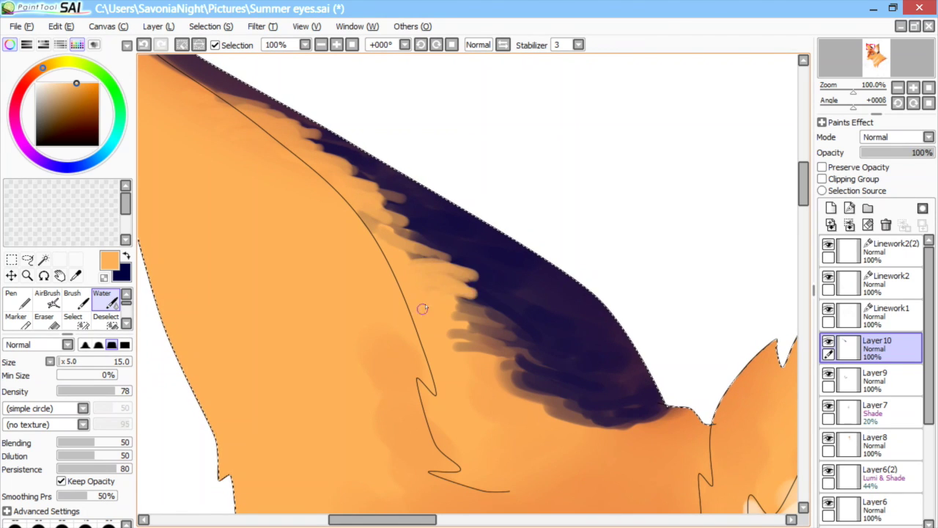
{"action": "mouse_move", "coordinate": [496, 303]}
{"action": "left_mouse_down"}
{"action": "mouse_move", "coordinate": [458, 299]}
{"action": "mouse_move", "coordinate": [488, 352]}
{"action": "mouse_move", "coordinate": [599, 425]}
{"action": "left_mouse_up"}
Step: Smooth the light orange fur below the far ear's navy edge with the Water brush at size 55
{"action": "key", "text": "bracketright"}
{"action": "key", "text": "bracketright"}
{"action": "key", "text": "bracketright"}
{"action": "key", "text": "bracketright"}
{"action": "key", "text": "bracketright"}
{"action": "key", "text": "bracketright"}
{"action": "key", "text": "bracketright"}
{"action": "key", "text": "bracketright"}
{"action": "mouse_move", "coordinate": [380, 231]}
{"action": "left_mouse_down"}
{"action": "mouse_move", "coordinate": [614, 444]}
{"action": "mouse_move", "coordinate": [513, 450]}
{"action": "mouse_move", "coordinate": [499, 440]}
{"action": "left_mouse_up"}
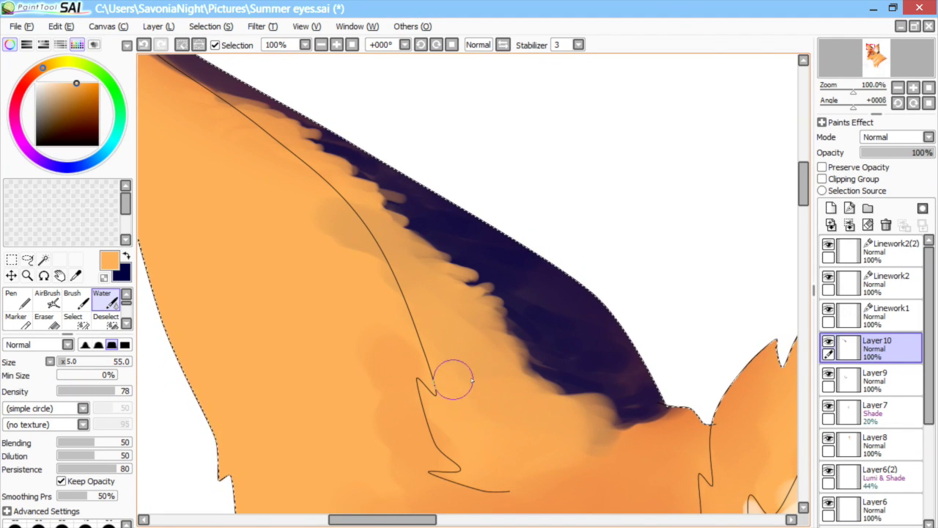
Step: On a new layer, paint a white fur base across the lower part of the far ear with the Water brush
{"action": "left_click", "coordinate": [321, 45]}
{"action": "left_click", "coordinate": [322, 46]}
{"action": "left_click", "coordinate": [336, 46]}
{"action": "left_click", "coordinate": [336, 45]}
{"action": "left_click", "coordinate": [337, 45]}
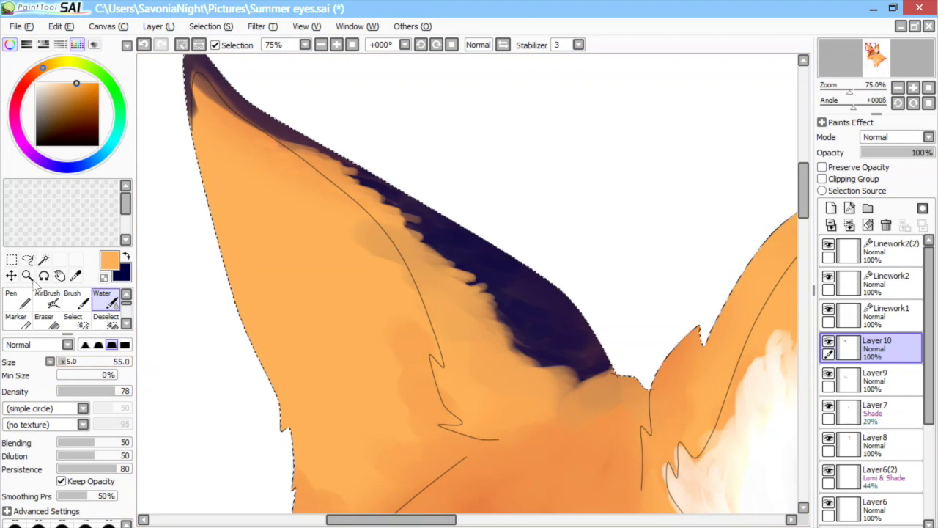
{"action": "key", "text": "e"}
{"action": "left_click_drag", "start_coordinate": [62, 364], "coordinate": [59, 363]}
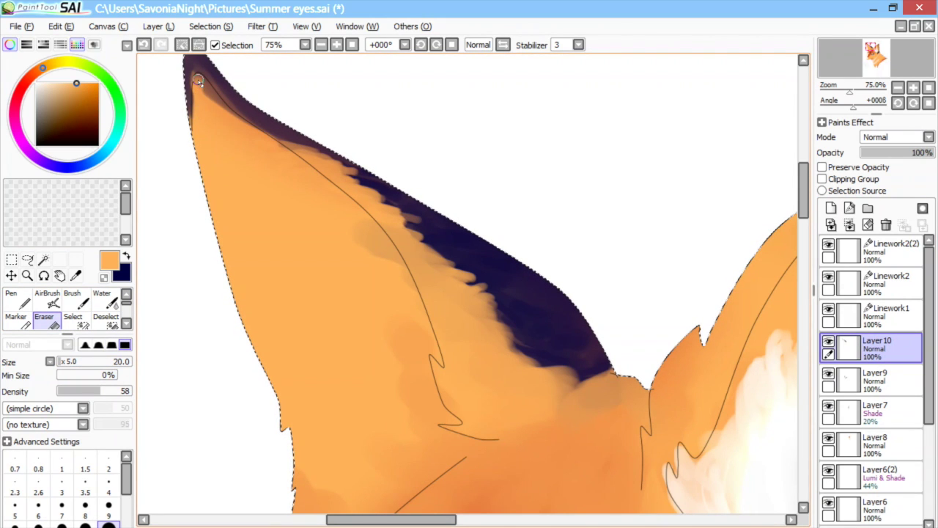
{"action": "left_click", "coordinate": [831, 209]}
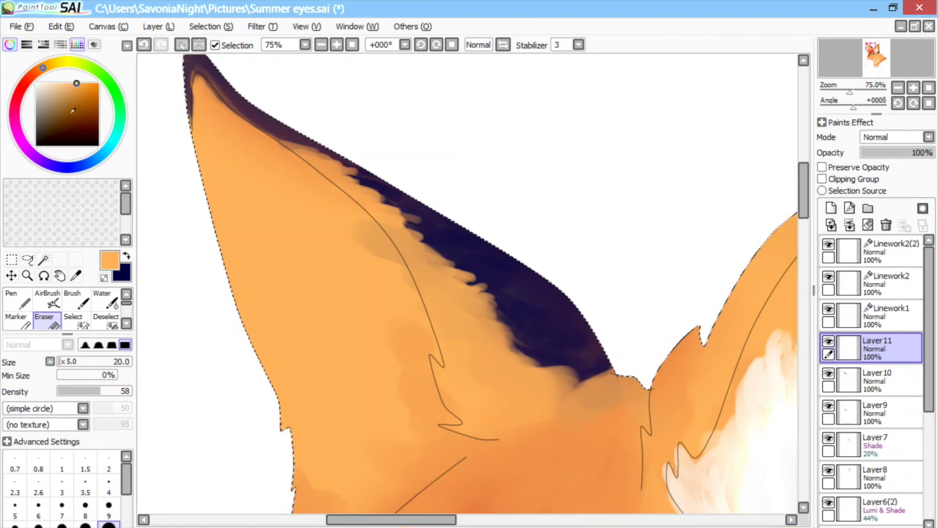
{"action": "left_click", "coordinate": [37, 84]}
{"action": "left_click", "coordinate": [105, 299]}
{"action": "left_click_drag", "start_coordinate": [282, 396], "coordinate": [300, 447]}
{"action": "scroll", "coordinate": [300, 447], "scroll_direction": "down", "scroll_amount": 1}
{"action": "mouse_move", "coordinate": [258, 302]}
{"action": "left_mouse_down"}
{"action": "mouse_move", "coordinate": [325, 433]}
{"action": "mouse_move", "coordinate": [413, 429]}
{"action": "mouse_move", "coordinate": [430, 391]}
{"action": "mouse_move", "coordinate": [404, 360]}
{"action": "mouse_move", "coordinate": [318, 381]}
{"action": "left_mouse_up"}
{"action": "mouse_move", "coordinate": [386, 329]}
{"action": "left_mouse_down"}
{"action": "mouse_move", "coordinate": [339, 418]}
{"action": "mouse_move", "coordinate": [403, 451]}
{"action": "mouse_move", "coordinate": [438, 428]}
{"action": "left_mouse_up"}
{"action": "left_click_drag", "start_coordinate": [804, 203], "coordinate": [804, 218]}
Step: Extend the far ear's white fur into pointed tufts along its upper and inner edges at brush size 20
{"action": "left_click_drag", "start_coordinate": [375, 341], "coordinate": [326, 360]}
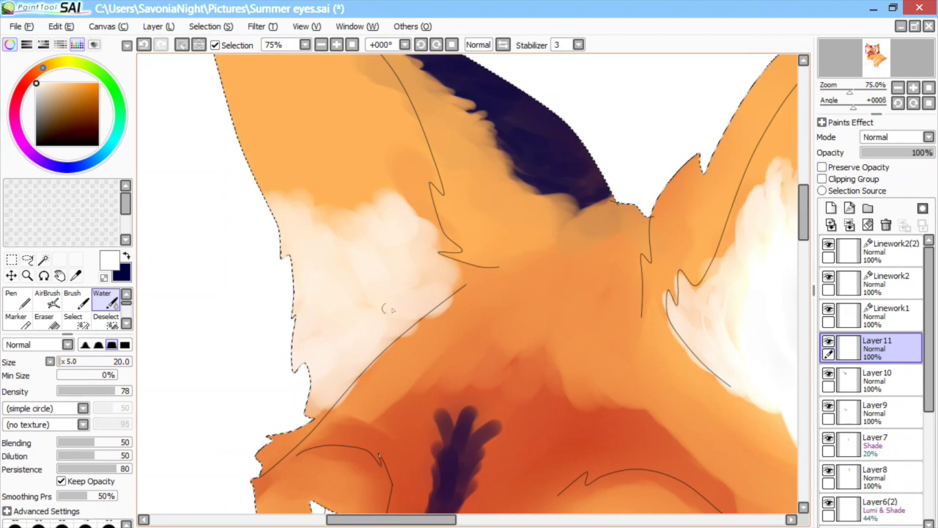
{"action": "mouse_move", "coordinate": [371, 236]}
{"action": "left_mouse_down"}
{"action": "mouse_move", "coordinate": [284, 181]}
{"action": "mouse_move", "coordinate": [363, 154]}
{"action": "mouse_move", "coordinate": [427, 189]}
{"action": "left_mouse_up"}
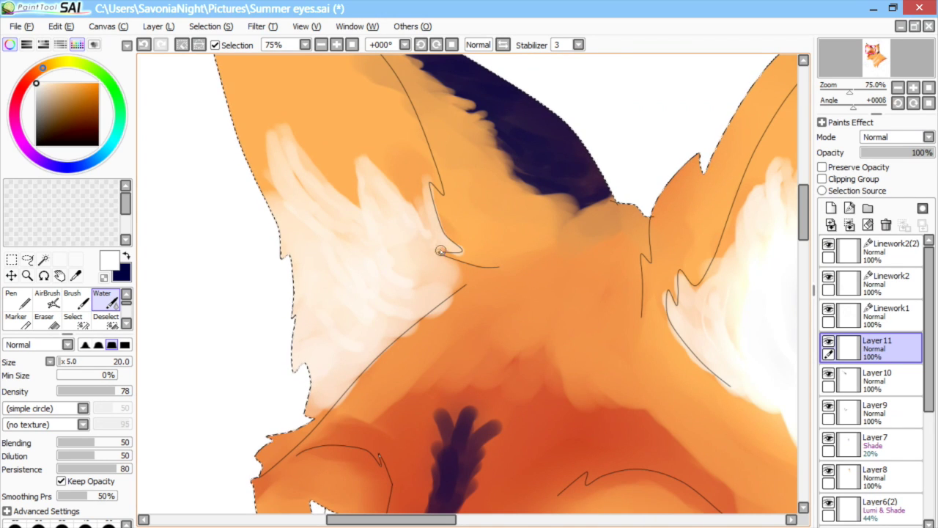
{"action": "mouse_move", "coordinate": [395, 260]}
{"action": "left_mouse_down"}
{"action": "mouse_move", "coordinate": [476, 271]}
{"action": "mouse_move", "coordinate": [347, 285]}
{"action": "left_mouse_up"}
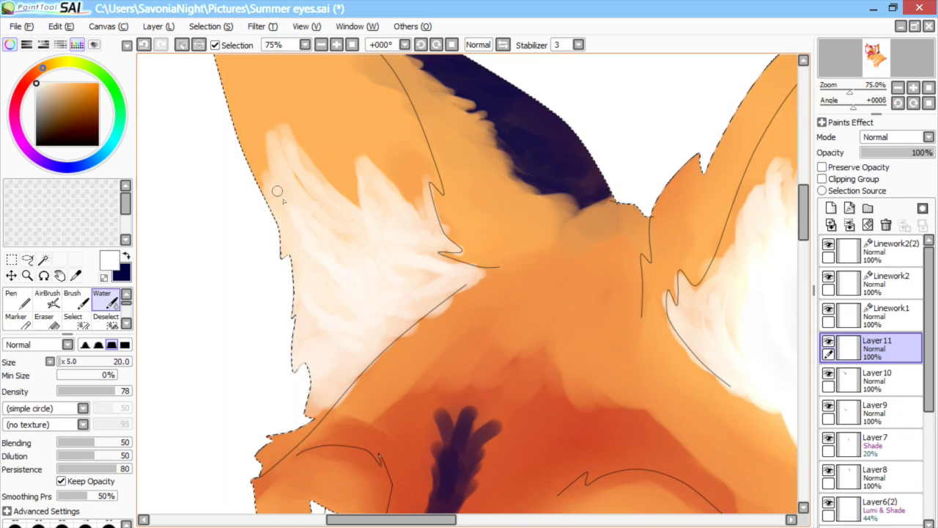
Step: On a new layer, paint navy shadow patches over the far ear's white fur with the Water brush at size 45
{"action": "left_click", "coordinate": [127, 257]}
{"action": "left_click", "coordinate": [85, 524]}
{"action": "left_click", "coordinate": [831, 209]}
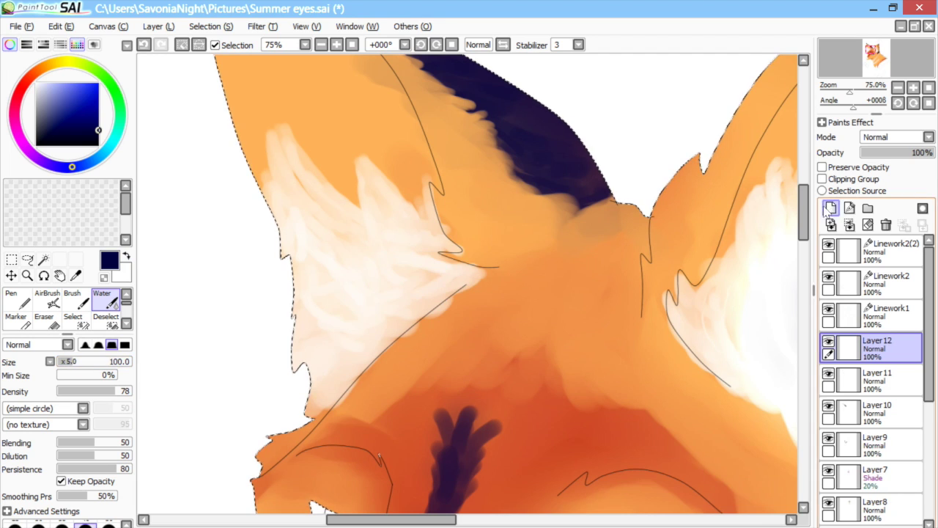
{"action": "left_click_drag", "start_coordinate": [353, 271], "coordinate": [394, 296]}
{"action": "left_click_drag", "start_coordinate": [329, 347], "coordinate": [348, 350]}
{"action": "left_click_drag", "start_coordinate": [416, 268], "coordinate": [442, 277]}
{"action": "left_click_drag", "start_coordinate": [371, 205], "coordinate": [391, 238]}
{"action": "left_click_drag", "start_coordinate": [439, 240], "coordinate": [471, 258]}
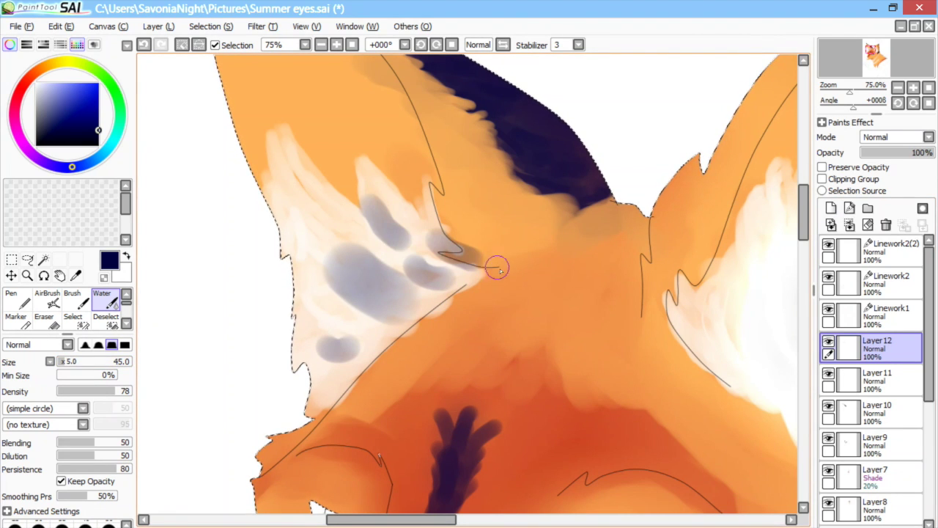
{"action": "left_click_drag", "start_coordinate": [271, 147], "coordinate": [333, 236]}
Step: Set the ear fur shadow layer to Shade at 18% opacity and soften its patches with the Eraser at size 160
{"action": "left_click", "coordinate": [874, 153]}
{"action": "left_click", "coordinate": [45, 320]}
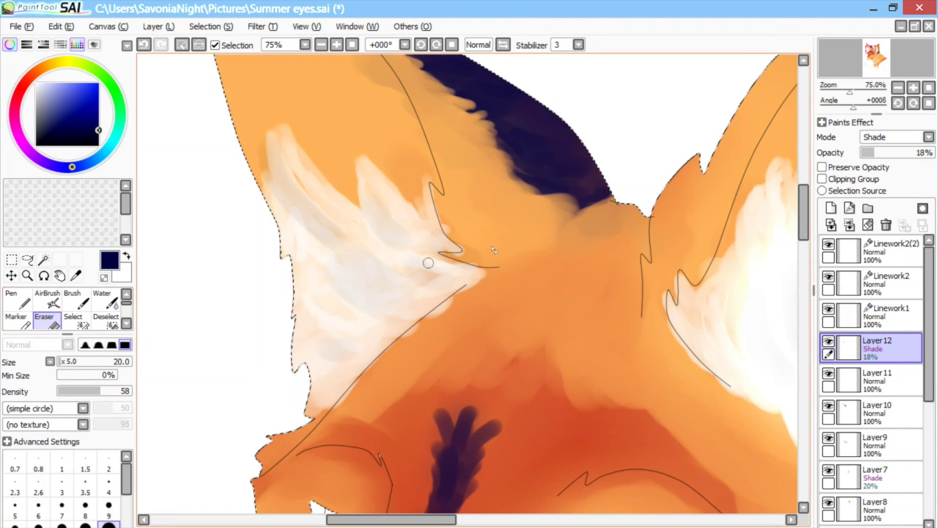
{"action": "left_click", "coordinate": [81, 362]}
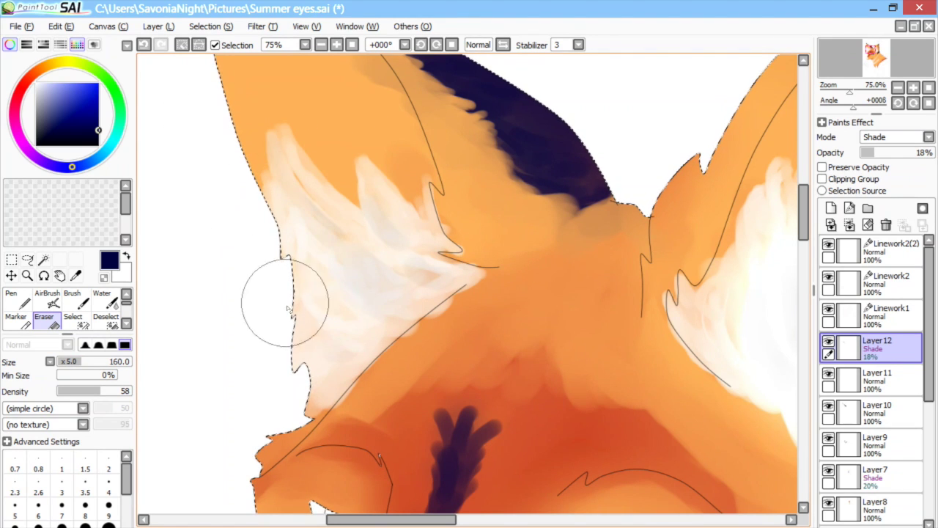
Step: On a new layer beneath the fur shadows, airbrush white over the far ear's fur at size 130, using Luminosity mode at 54% opacity
{"action": "left_click", "coordinate": [321, 45]}
{"action": "left_click", "coordinate": [831, 208]}
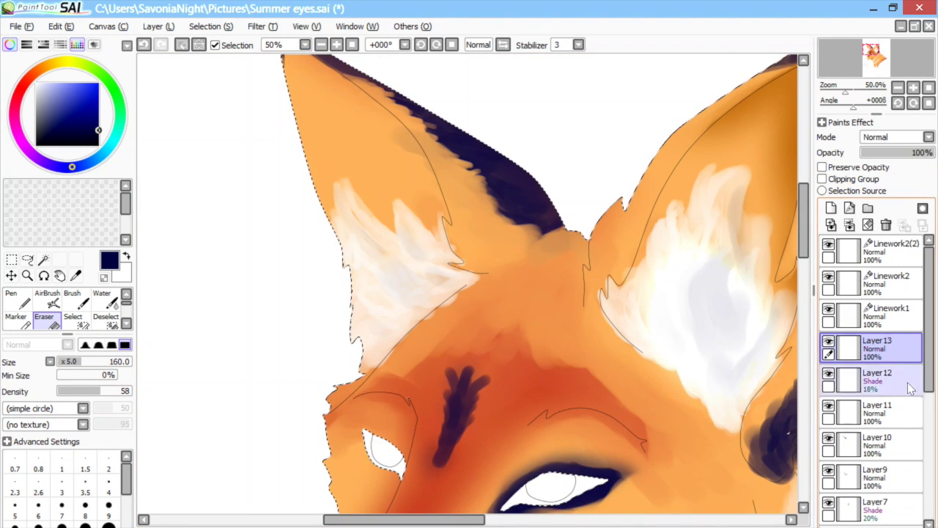
{"action": "left_click_drag", "start_coordinate": [908, 355], "coordinate": [910, 390]}
{"action": "left_click", "coordinate": [48, 298]}
{"action": "left_click", "coordinate": [126, 257]}
{"action": "left_click", "coordinate": [896, 137]}
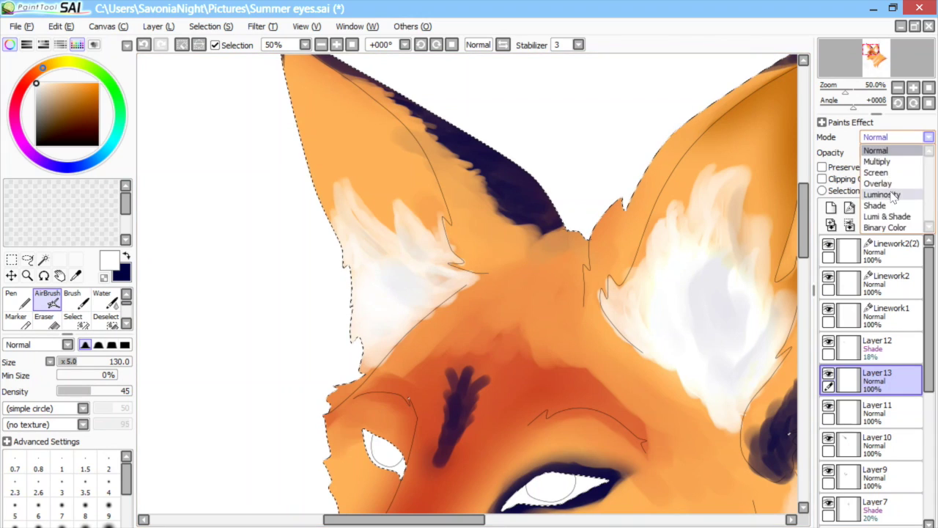
{"action": "left_click", "coordinate": [883, 192]}
{"action": "left_click_drag", "start_coordinate": [931, 153], "coordinate": [903, 153]}
Step: Clear the head selection and activate the Eraser on the far ear's white fur layer
{"action": "left_click", "coordinate": [207, 26]}
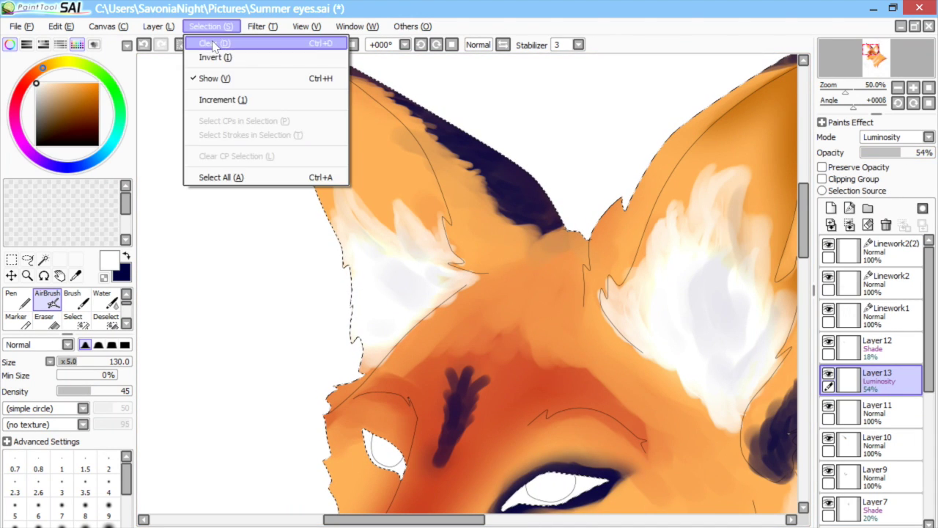
{"action": "left_click", "coordinate": [203, 42]}
{"action": "left_click", "coordinate": [872, 411]}
{"action": "key", "text": "e"}
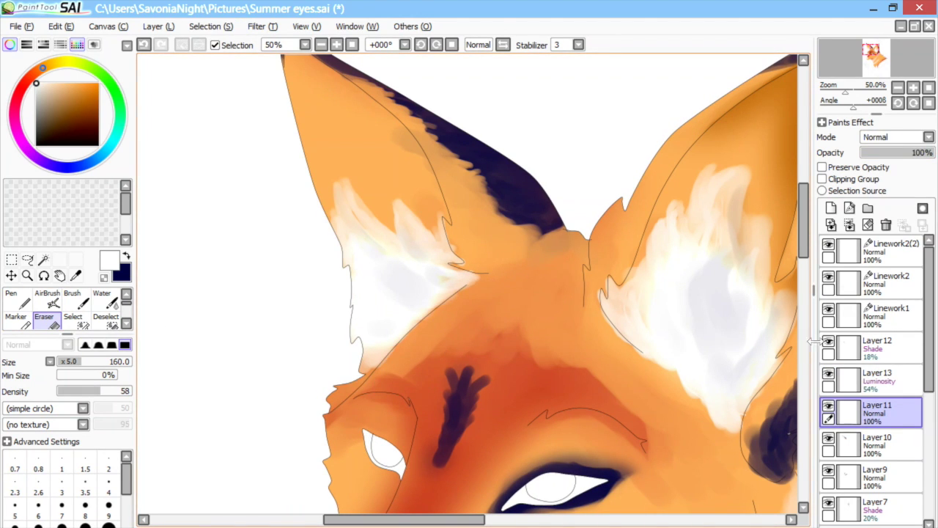
Step: On a new layer above the navy ear edge, airbrush dark orange shading inside the far ear at size 130
{"action": "left_click_drag", "start_coordinate": [423, 519], "coordinate": [419, 519]}
{"action": "left_click_drag", "start_coordinate": [803, 230], "coordinate": [803, 221]}
{"action": "left_click", "coordinate": [876, 445]}
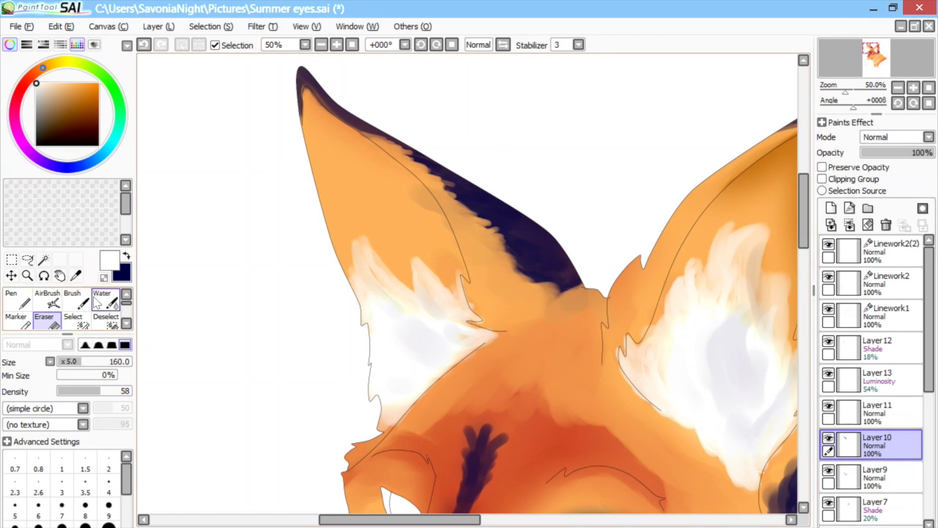
{"action": "left_click", "coordinate": [75, 276]}
{"action": "left_click", "coordinate": [341, 219]}
{"action": "left_click", "coordinate": [54, 296]}
{"action": "left_click", "coordinate": [831, 208]}
{"action": "mouse_move", "coordinate": [324, 91]}
{"action": "left_mouse_down"}
{"action": "mouse_move", "coordinate": [300, 98]}
{"action": "mouse_move", "coordinate": [457, 232]}
{"action": "mouse_move", "coordinate": [302, 132]}
{"action": "mouse_move", "coordinate": [535, 297]}
{"action": "left_mouse_up"}
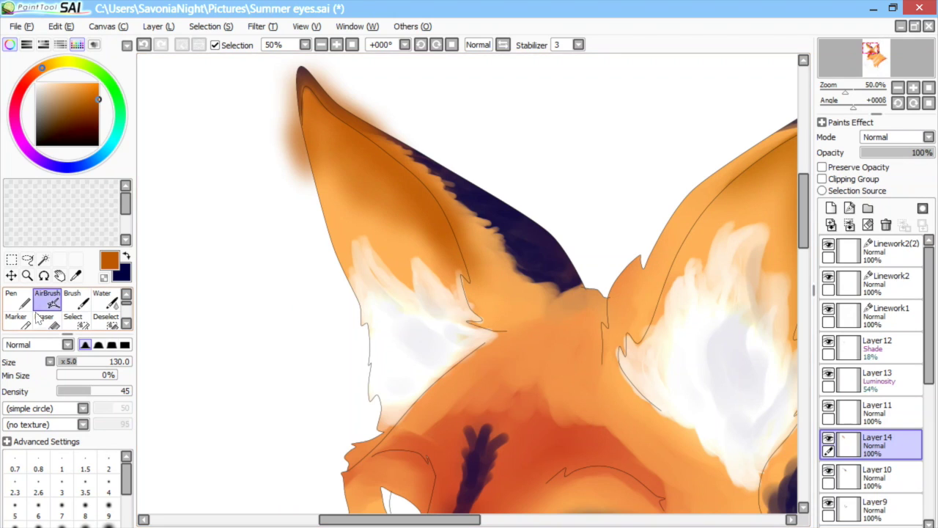
Step: Select the head's interior with the Magic Wand, invert the selection, delete the orange spill outside the far ear and deselect
{"action": "left_click", "coordinate": [879, 316]}
{"action": "left_click", "coordinate": [43, 260]}
{"action": "left_click", "coordinate": [498, 352]}
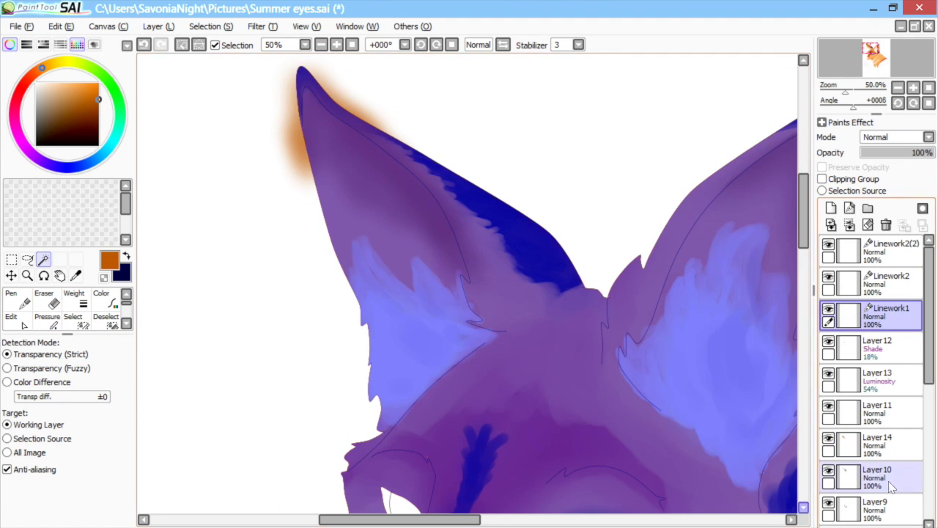
{"action": "left_click", "coordinate": [853, 444]}
{"action": "left_click", "coordinate": [198, 45]}
{"action": "key", "text": "Delete"}
{"action": "key", "text": "ctrl+d"}
Step: Reselect the head's interior and erase the orange shading from the far ear's navy edge and tip at Eraser size 160
{"action": "left_click", "coordinate": [895, 313]}
{"action": "left_click", "coordinate": [513, 345]}
{"action": "left_click", "coordinate": [892, 441]}
{"action": "left_click", "coordinate": [47, 321]}
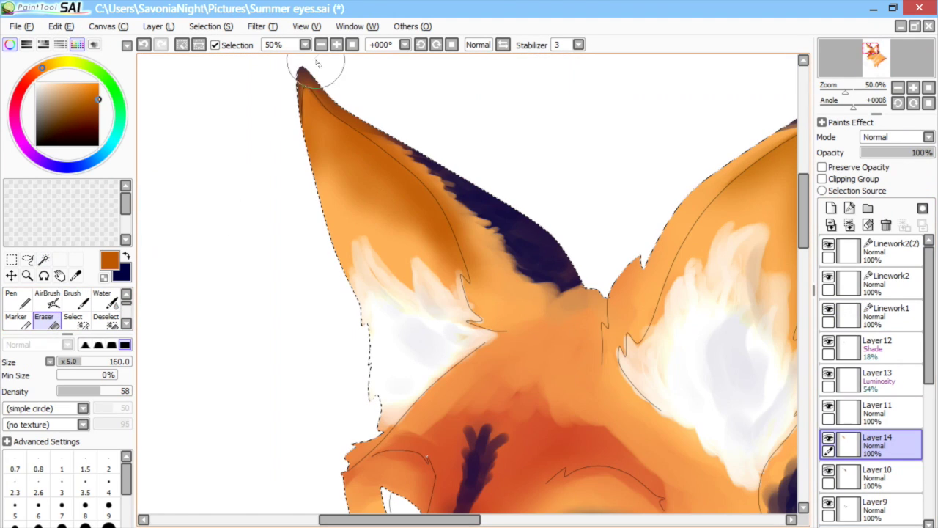
{"action": "left_click_drag", "start_coordinate": [405, 132], "coordinate": [495, 252]}
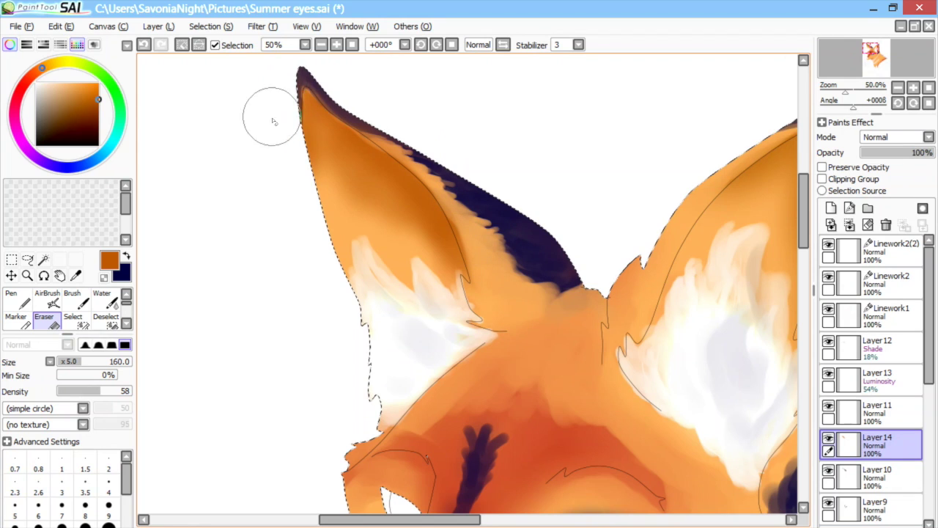
Step: On a new layer directly below the linework, paint sampled reddish orange over the navy forehead marking with the Water brush at size 45
{"action": "left_click", "coordinate": [321, 45]}
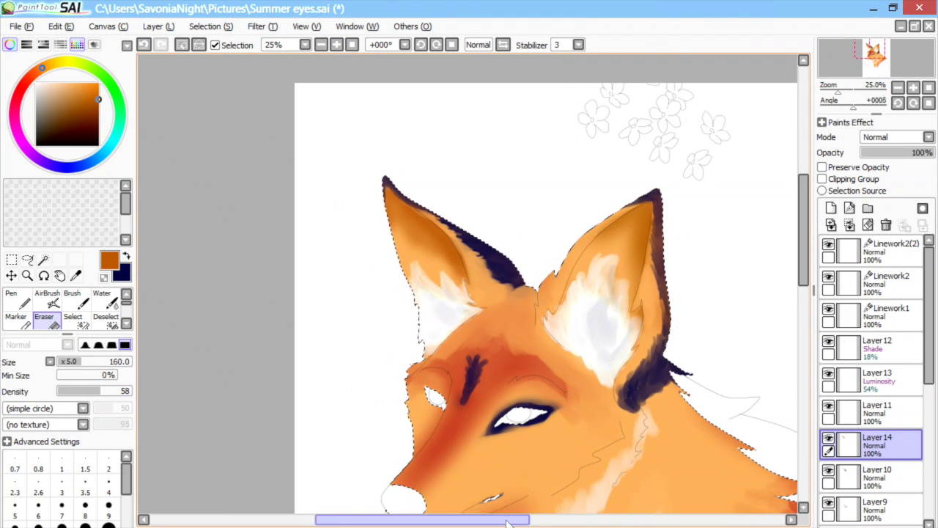
{"action": "left_click_drag", "start_coordinate": [509, 520], "coordinate": [538, 520]}
{"action": "left_click_drag", "start_coordinate": [810, 265], "coordinate": [810, 288]}
{"action": "left_click", "coordinate": [336, 45]}
{"action": "left_click", "coordinate": [336, 44]}
{"action": "left_click", "coordinate": [831, 208]}
{"action": "left_click_drag", "start_coordinate": [442, 523], "coordinate": [398, 524]}
{"action": "left_click_drag", "start_coordinate": [879, 444], "coordinate": [880, 337]}
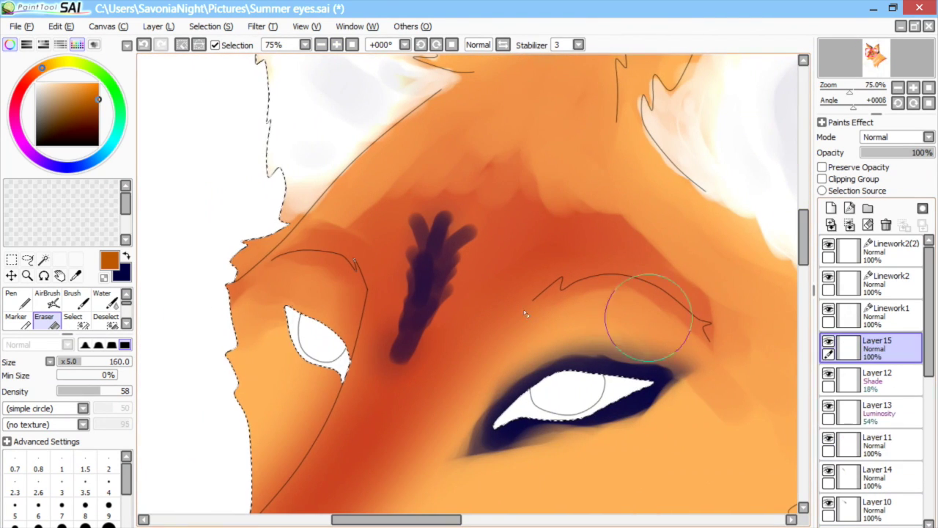
{"action": "left_click", "coordinate": [105, 299]}
{"action": "right_click", "coordinate": [466, 313]}
{"action": "left_click_drag", "start_coordinate": [449, 300], "coordinate": [382, 346]}
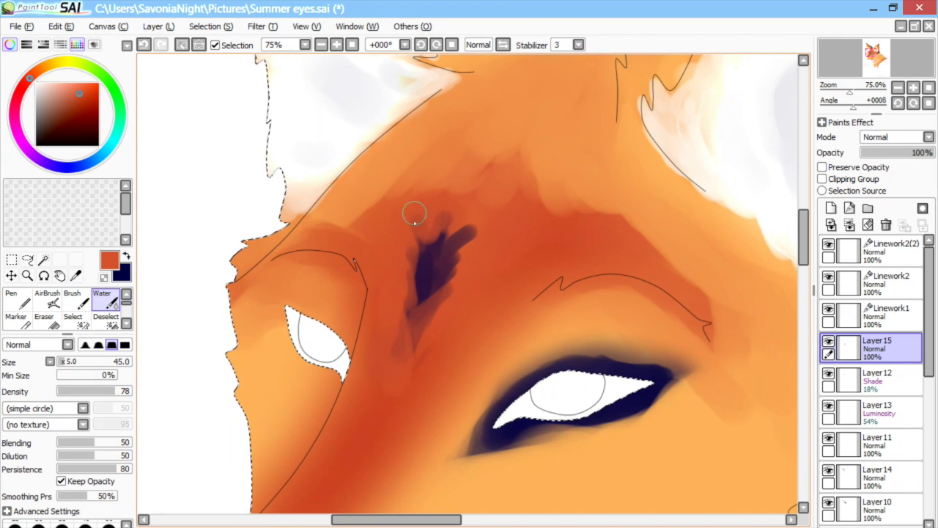
{"action": "left_click_drag", "start_coordinate": [478, 233], "coordinate": [439, 292]}
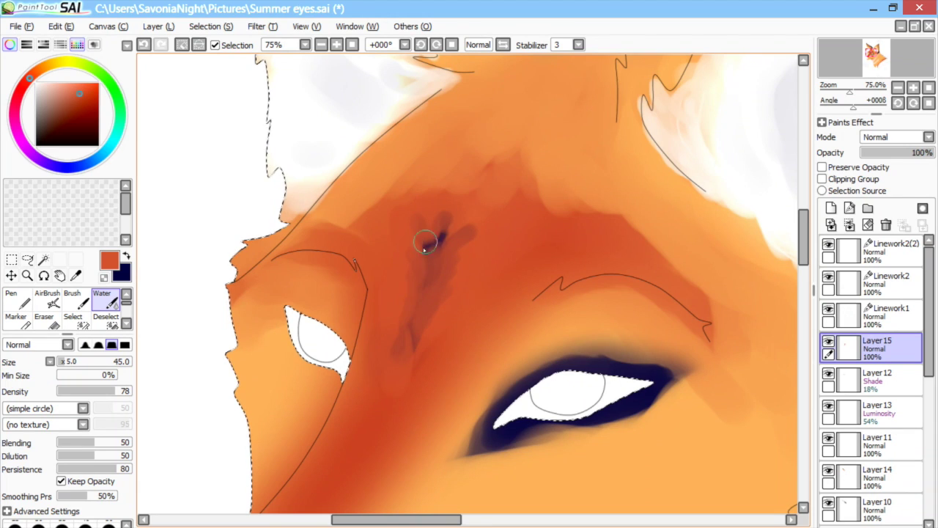
Step: Airbrush reddish orange around both eyes at size 130, covering the near eye's outer navy shading
{"action": "mouse_move", "coordinate": [542, 444]}
{"action": "left_mouse_down"}
{"action": "mouse_move", "coordinate": [674, 394]}
{"action": "mouse_move", "coordinate": [470, 386]}
{"action": "mouse_move", "coordinate": [440, 449]}
{"action": "left_mouse_up"}
{"action": "key", "text": "b"}
{"action": "mouse_move", "coordinate": [539, 338]}
{"action": "left_mouse_down"}
{"action": "mouse_move", "coordinate": [433, 440]}
{"action": "mouse_move", "coordinate": [568, 434]}
{"action": "mouse_move", "coordinate": [618, 335]}
{"action": "mouse_move", "coordinate": [643, 335]}
{"action": "mouse_move", "coordinate": [457, 445]}
{"action": "mouse_move", "coordinate": [650, 291]}
{"action": "left_mouse_up"}
{"action": "mouse_move", "coordinate": [346, 334]}
{"action": "left_mouse_down"}
{"action": "mouse_move", "coordinate": [308, 359]}
{"action": "mouse_move", "coordinate": [331, 365]}
{"action": "left_mouse_up"}
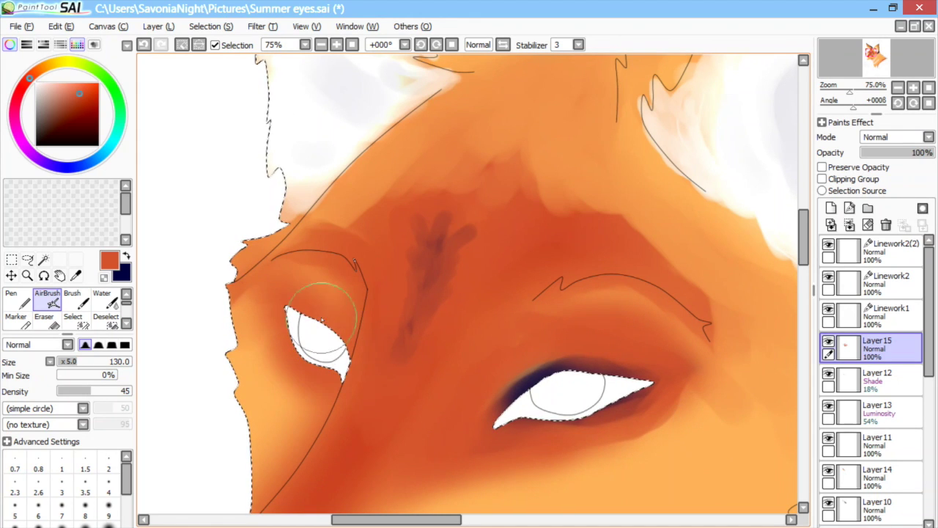
{"action": "left_click_drag", "start_coordinate": [689, 394], "coordinate": [672, 396]}
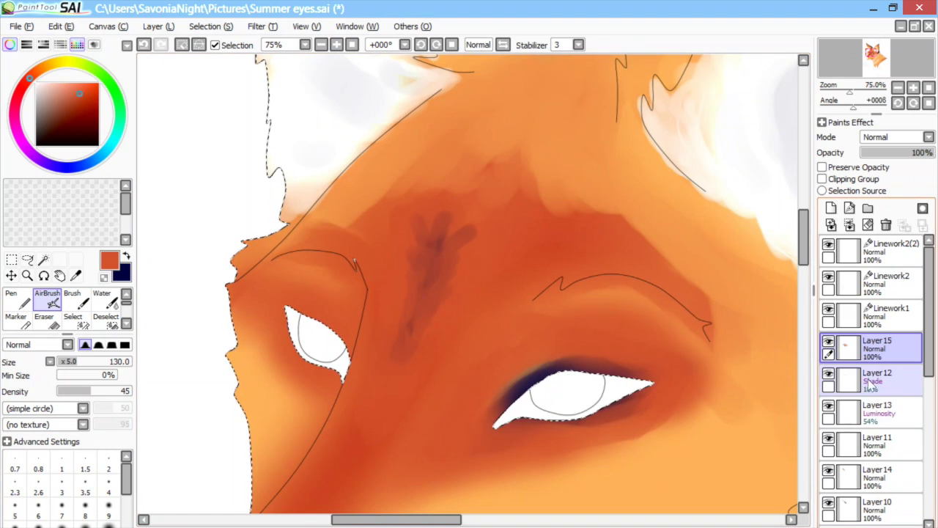
Step: Outline both eyes in navy with the Water brush down to size 30, adding a new layer directly below the linework
{"action": "left_click", "coordinate": [874, 445]}
{"action": "left_click", "coordinate": [105, 300]}
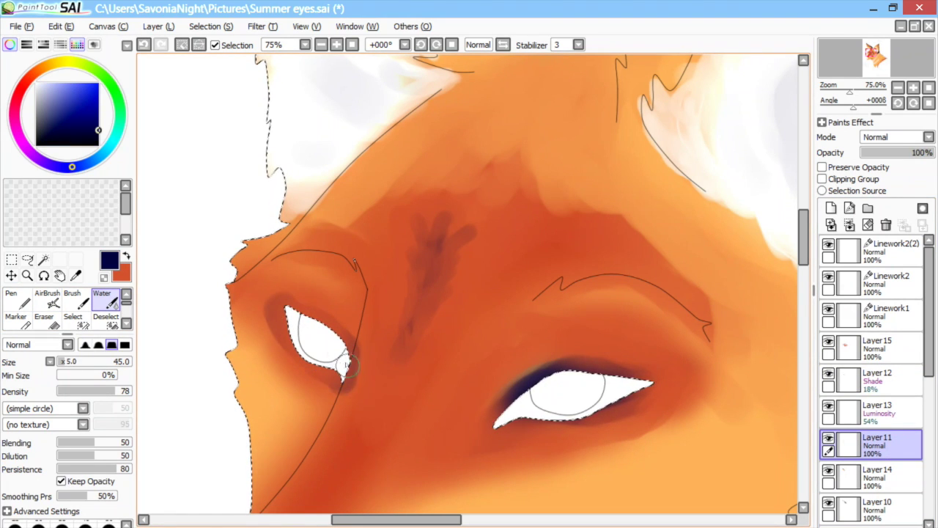
{"action": "left_click", "coordinate": [834, 211]}
{"action": "left_click_drag", "start_coordinate": [893, 443], "coordinate": [900, 339]}
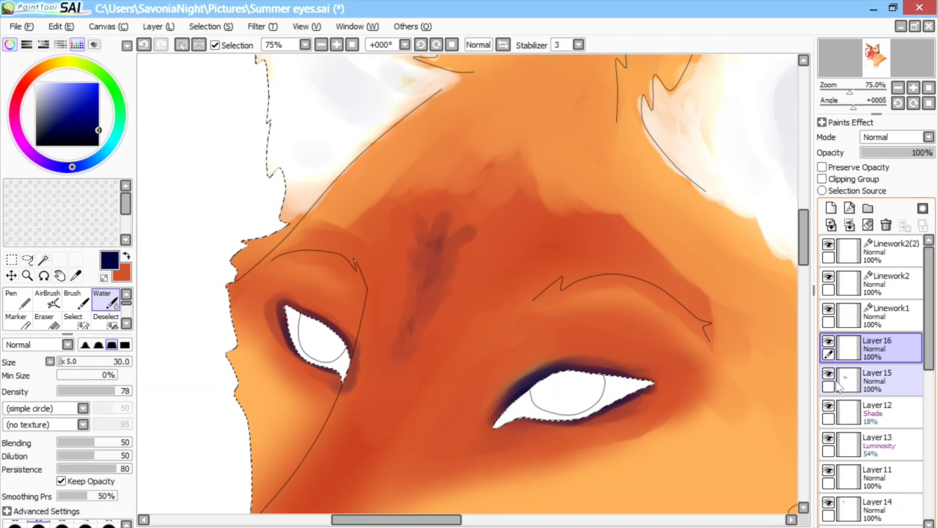
Step: On a new layer above the eye outlines, paint white patches above both eyes with the Water brush at size 30
{"action": "left_click", "coordinate": [876, 478]}
{"action": "left_click", "coordinate": [44, 320]}
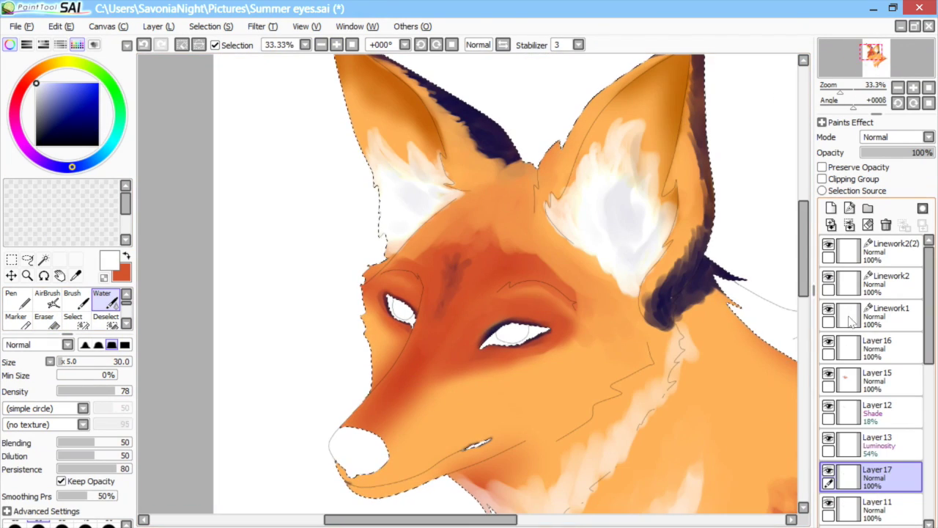
{"action": "left_click", "coordinate": [877, 344]}
{"action": "scroll", "coordinate": [581, 309], "scroll_direction": "up", "scroll_amount": 3}
{"action": "left_click_drag", "start_coordinate": [559, 322], "coordinate": [581, 308]}
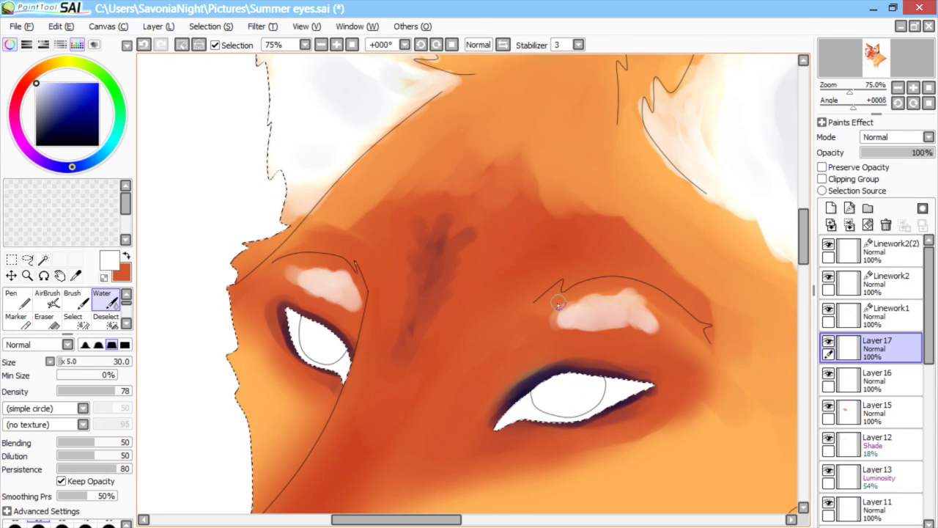
{"action": "left_click_drag", "start_coordinate": [586, 325], "coordinate": [629, 312]}
Step: Paint dark red shading around the top of the white fur inside the near ear with the Water brush at size 30
{"action": "left_click", "coordinate": [321, 45]}
{"action": "left_click", "coordinate": [321, 45]}
{"action": "left_click", "coordinate": [336, 45]}
{"action": "left_click", "coordinate": [336, 44]}
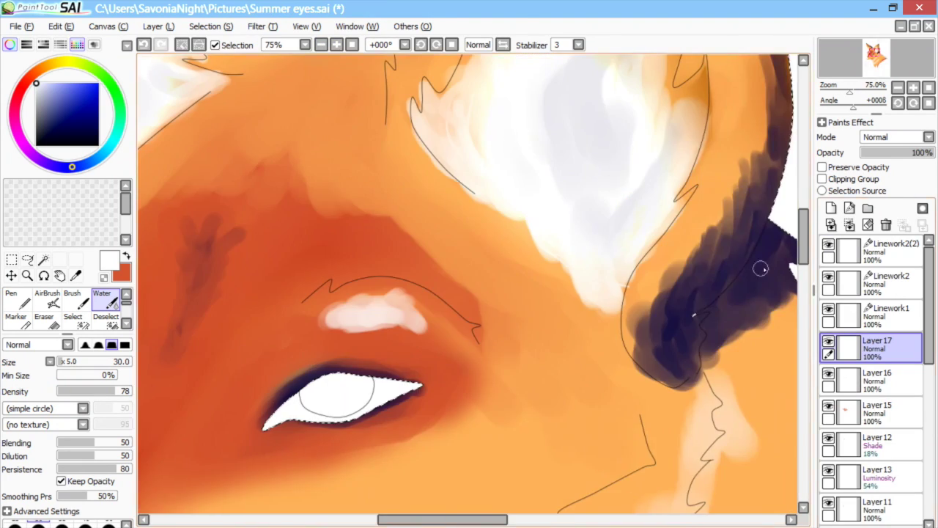
{"action": "left_click_drag", "start_coordinate": [803, 249], "coordinate": [804, 216]}
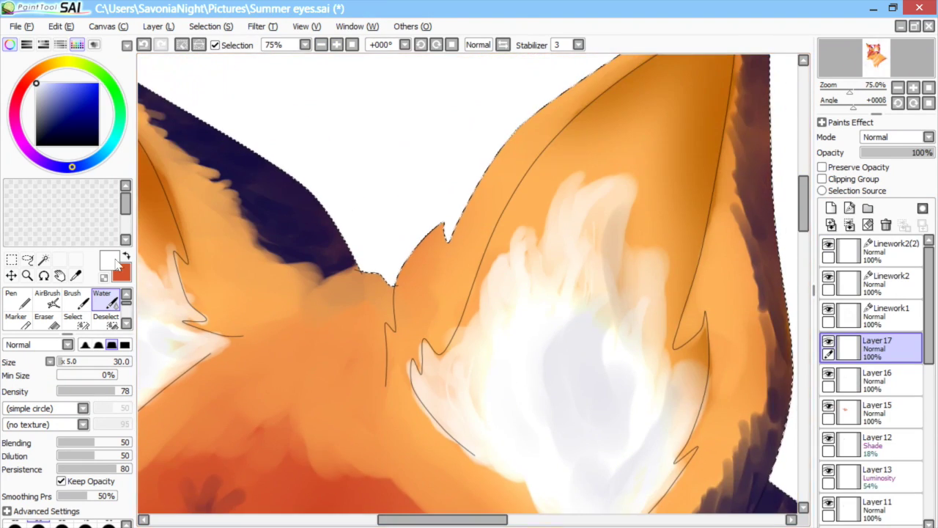
{"action": "left_click", "coordinate": [126, 255]}
{"action": "left_click_drag", "start_coordinate": [94, 119], "coordinate": [117, 117]}
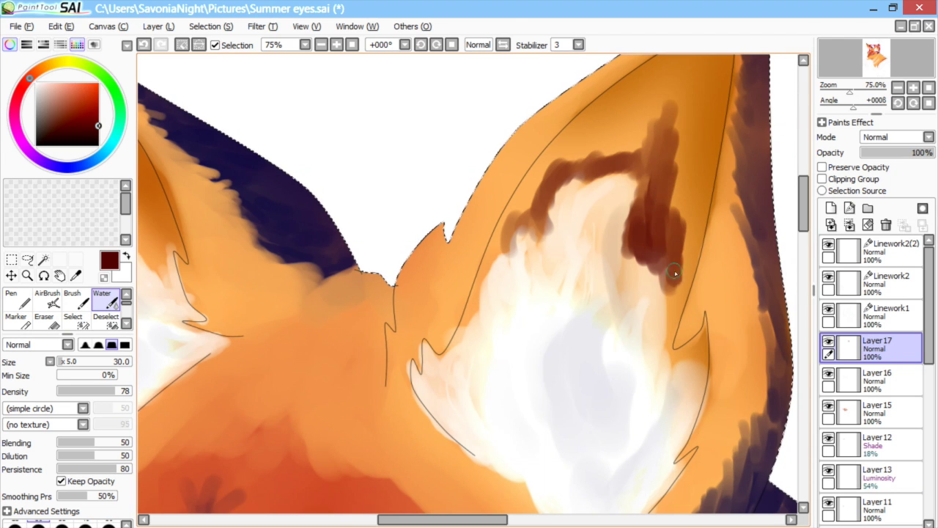
Step: Sample navy from the far ear's dark edge and paint it over the near ear's dark red marking, extending it down both sides of the fur
{"action": "left_click", "coordinate": [79, 277]}
{"action": "left_click", "coordinate": [294, 223]}
{"action": "left_click", "coordinate": [105, 299]}
{"action": "left_click_drag", "start_coordinate": [621, 136], "coordinate": [570, 178]}
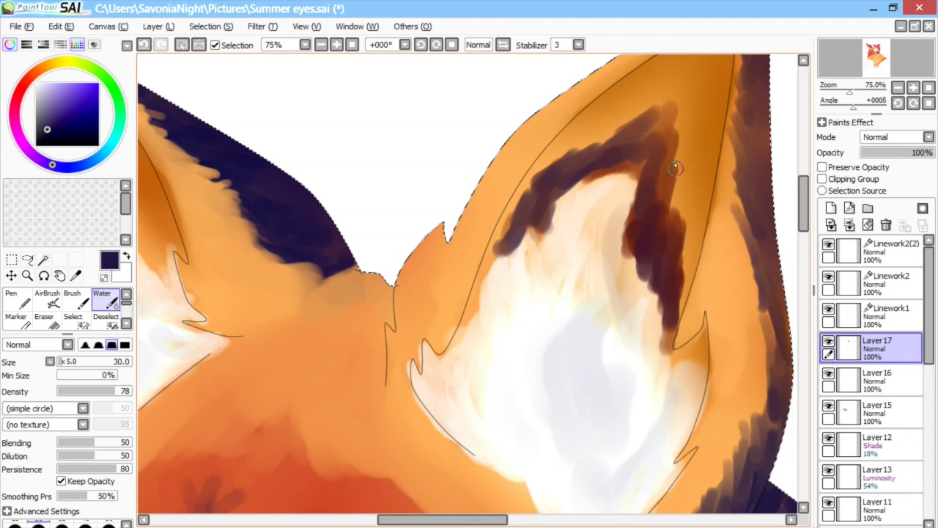
{"action": "left_click", "coordinate": [321, 45]}
{"action": "left_click", "coordinate": [321, 44]}
{"action": "left_click", "coordinate": [321, 44]}
{"action": "left_click", "coordinate": [321, 44]}
{"action": "left_click", "coordinate": [336, 45]}
{"action": "left_click", "coordinate": [336, 45]}
{"action": "left_click", "coordinate": [337, 44]}
{"action": "left_click", "coordinate": [336, 45]}
{"action": "left_click_drag", "start_coordinate": [529, 241], "coordinate": [478, 303]}
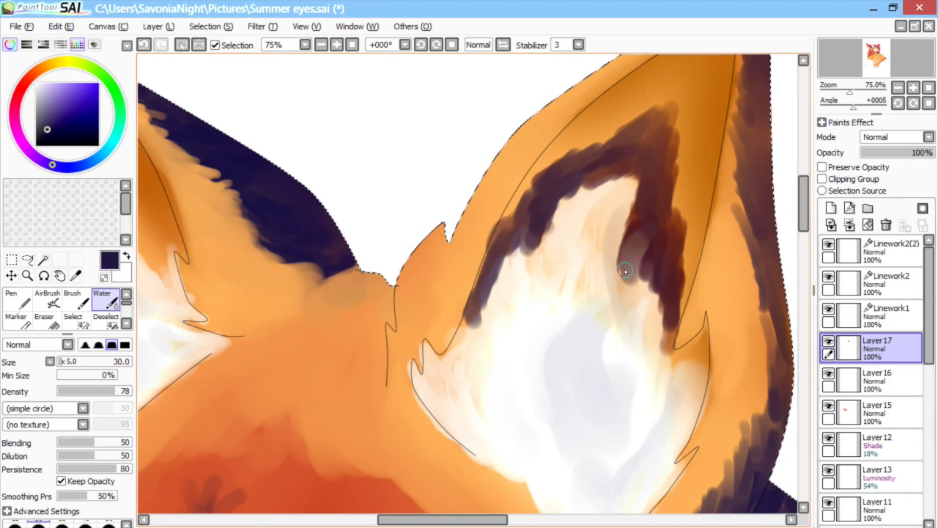
{"action": "left_click_drag", "start_coordinate": [624, 271], "coordinate": [635, 179]}
{"action": "key", "text": "e"}
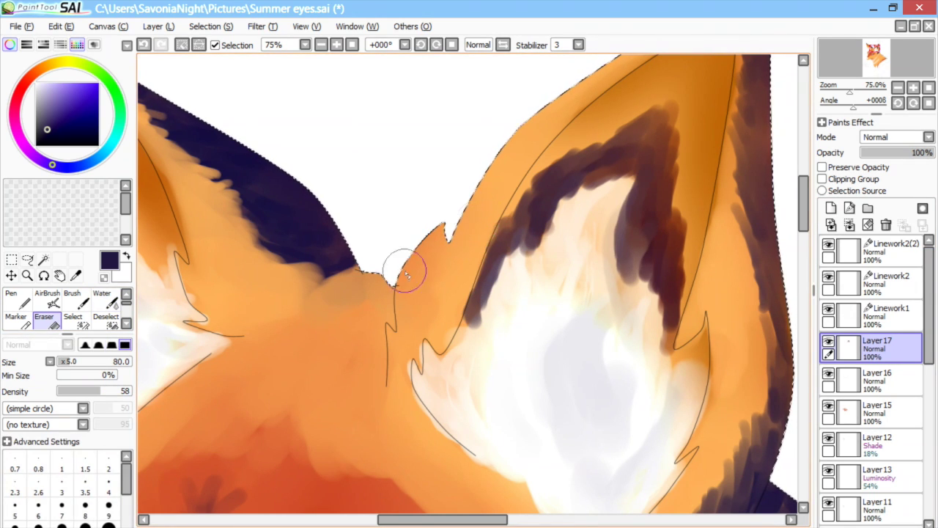
Step: On a new layer directly below the linework, paint dark red above the far ear's white fur and darken it with navy strokes
{"action": "left_click", "coordinate": [113, 297]}
{"action": "left_click_drag", "start_coordinate": [442, 519], "coordinate": [373, 520]}
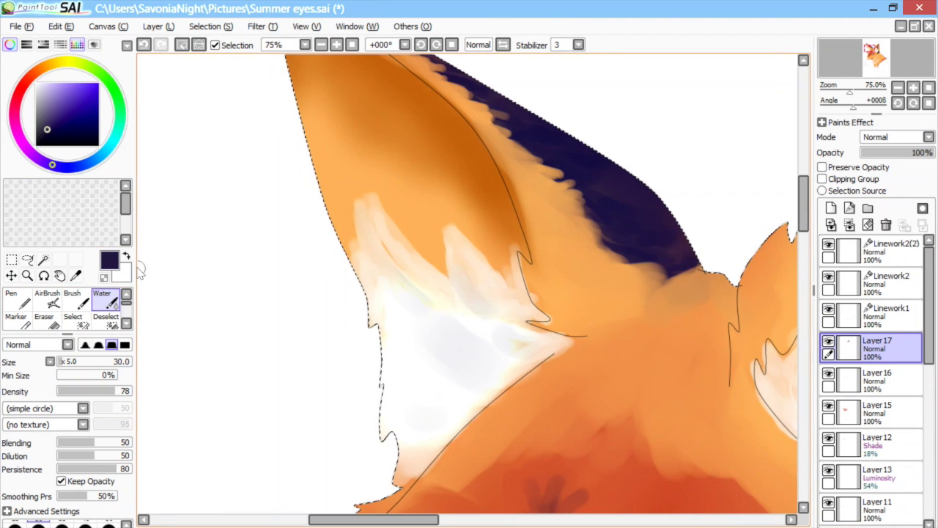
{"action": "left_click", "coordinate": [126, 256]}
{"action": "left_click", "coordinate": [830, 207]}
{"action": "mouse_move", "coordinate": [394, 215]}
{"action": "left_mouse_down"}
{"action": "mouse_move", "coordinate": [439, 236]}
{"action": "mouse_move", "coordinate": [426, 181]}
{"action": "mouse_move", "coordinate": [346, 139]}
{"action": "mouse_move", "coordinate": [338, 203]}
{"action": "mouse_move", "coordinate": [430, 239]}
{"action": "left_mouse_up"}
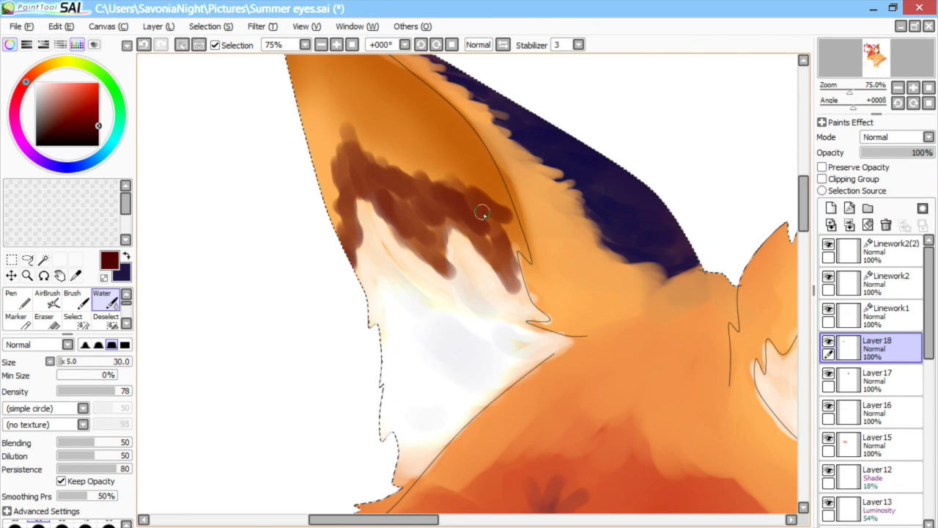
{"action": "key", "text": "x"}
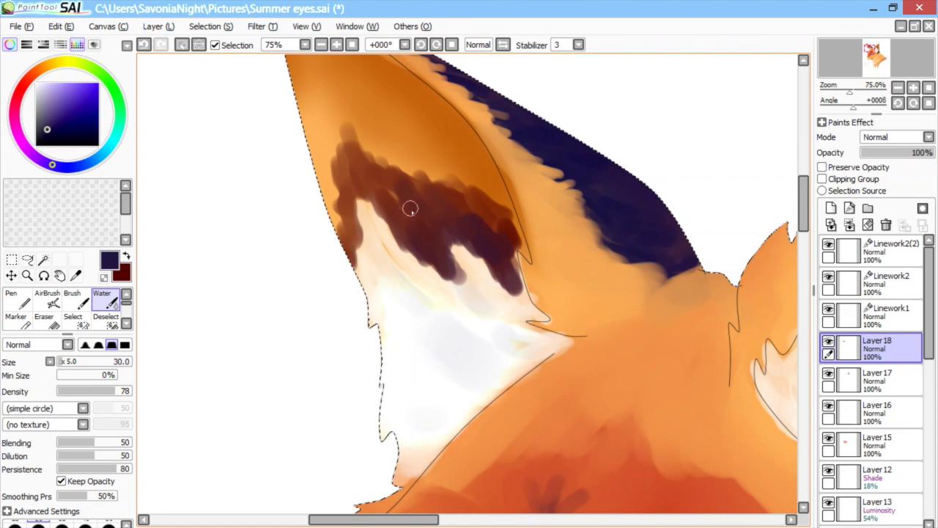
{"action": "mouse_move", "coordinate": [394, 222]}
{"action": "left_mouse_down"}
{"action": "mouse_move", "coordinate": [385, 191]}
{"action": "mouse_move", "coordinate": [375, 226]}
{"action": "left_mouse_up"}
Step: Select the mane with the Magic Wand and fill it with navy on a new layer using the Pen at size 415
{"action": "left_click", "coordinate": [320, 45]}
{"action": "left_click", "coordinate": [320, 46]}
{"action": "left_click", "coordinate": [320, 45]}
{"action": "left_click", "coordinate": [320, 44]}
{"action": "left_click_drag", "start_coordinate": [804, 265], "coordinate": [803, 293]}
{"action": "left_click_drag", "start_coordinate": [469, 520], "coordinate": [500, 519]}
{"action": "left_click", "coordinate": [211, 28]}
{"action": "left_click", "coordinate": [212, 41]}
{"action": "left_click", "coordinate": [831, 208]}
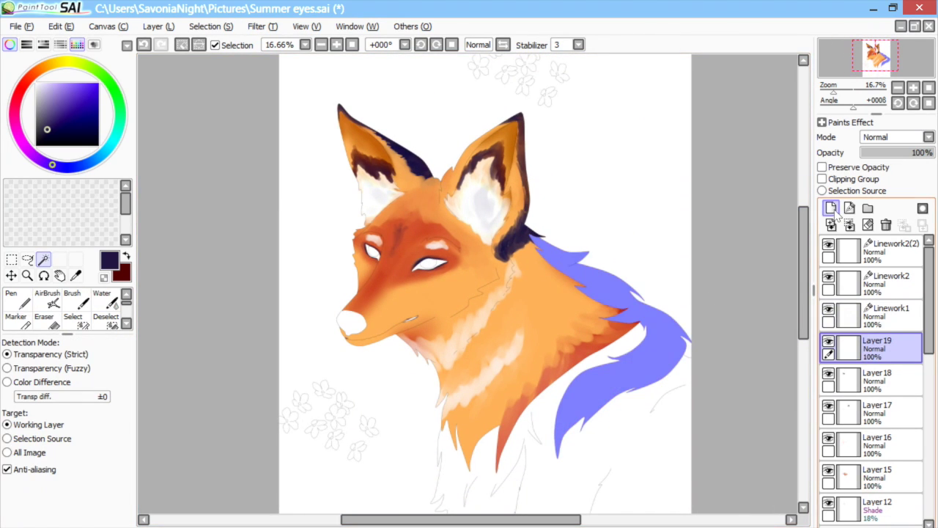
{"action": "left_click", "coordinate": [11, 299]}
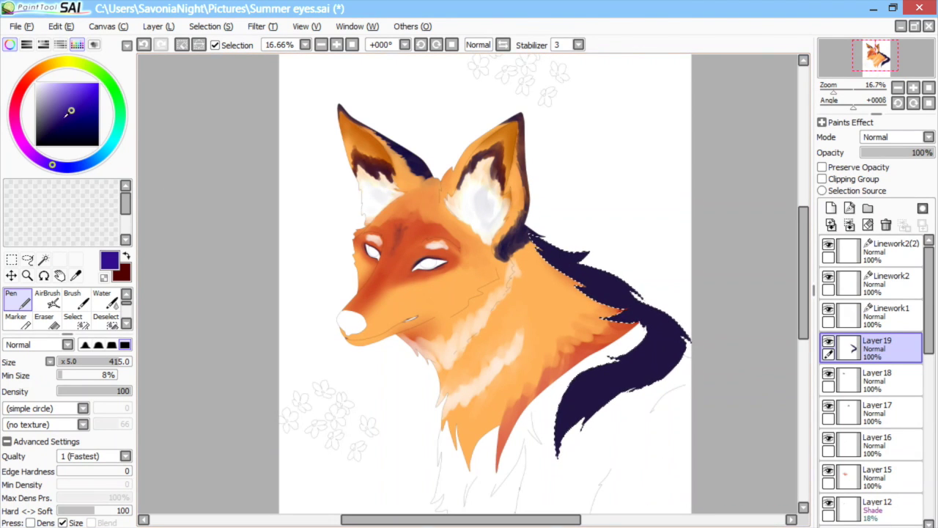
Step: Paint muted purple streaks along the mane with the Water brush at size 30 and blend them at size 130
{"action": "left_click", "coordinate": [103, 299]}
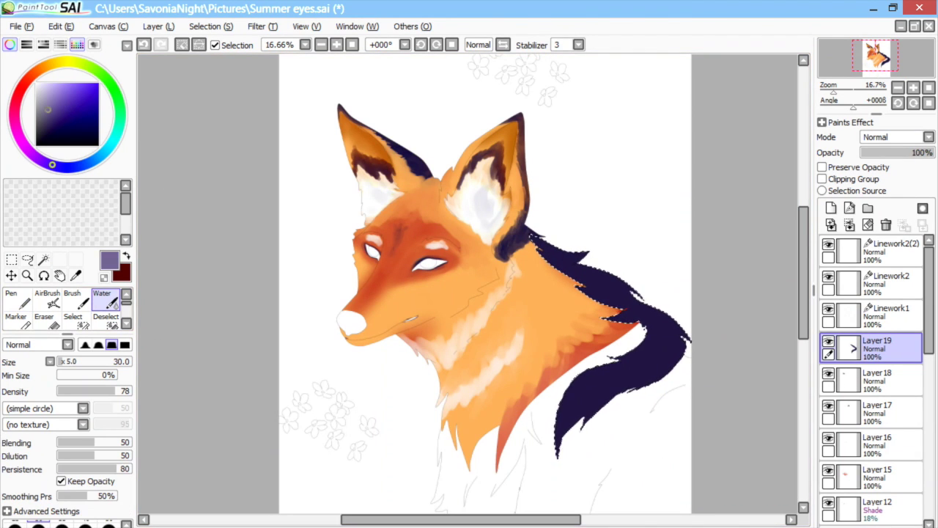
{"action": "left_click", "coordinate": [336, 45]}
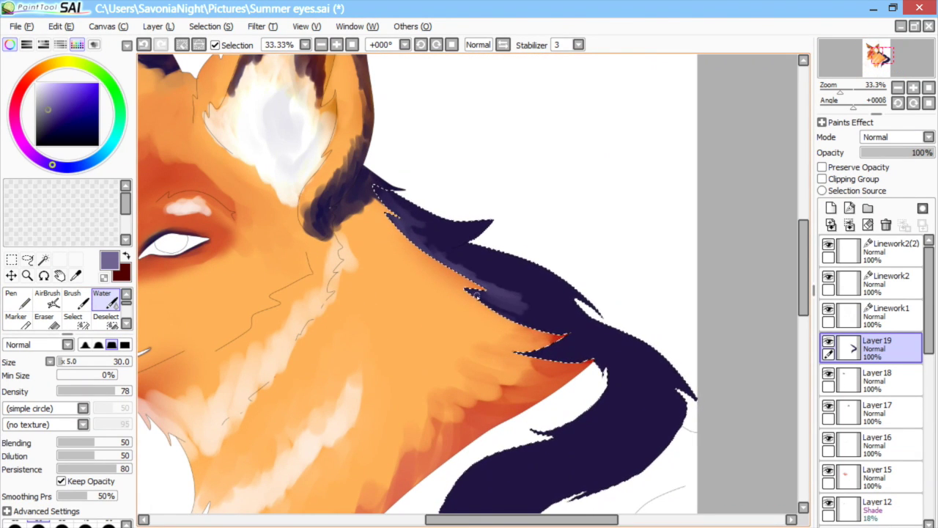
{"action": "mouse_move", "coordinate": [506, 290]}
{"action": "left_mouse_down"}
{"action": "mouse_move", "coordinate": [425, 255]}
{"action": "mouse_move", "coordinate": [410, 227]}
{"action": "mouse_move", "coordinate": [475, 226]}
{"action": "left_mouse_up"}
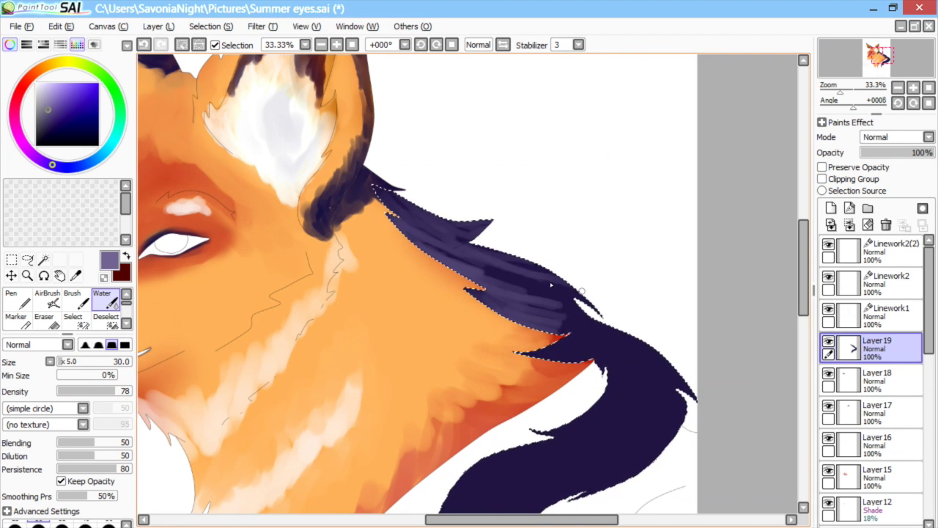
{"action": "mouse_move", "coordinate": [645, 350]}
{"action": "left_mouse_down"}
{"action": "mouse_move", "coordinate": [605, 366]}
{"action": "mouse_move", "coordinate": [649, 411]}
{"action": "left_mouse_up"}
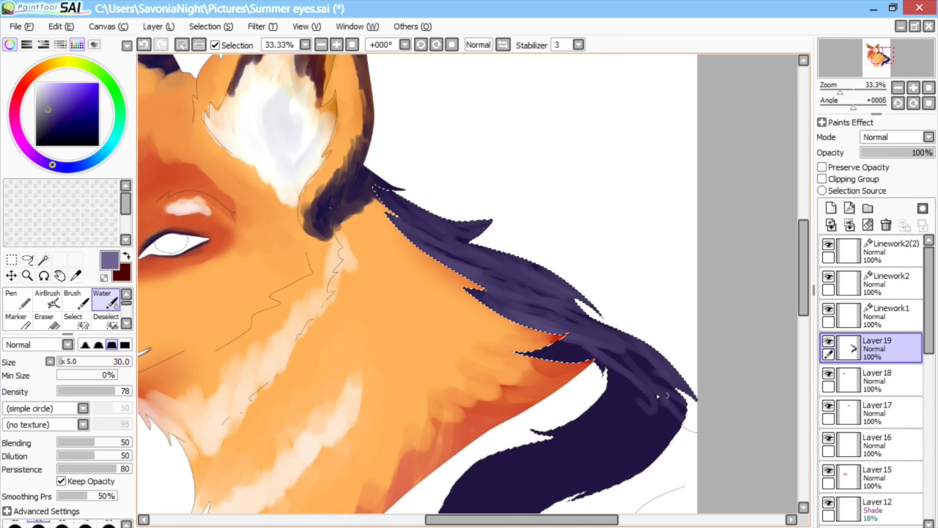
{"action": "mouse_move", "coordinate": [631, 367]}
{"action": "left_mouse_down"}
{"action": "mouse_move", "coordinate": [664, 398]}
{"action": "mouse_move", "coordinate": [550, 451]}
{"action": "left_mouse_up"}
{"action": "left_click_drag", "start_coordinate": [814, 290], "coordinate": [805, 290]}
{"action": "left_click_drag", "start_coordinate": [796, 282], "coordinate": [796, 302]}
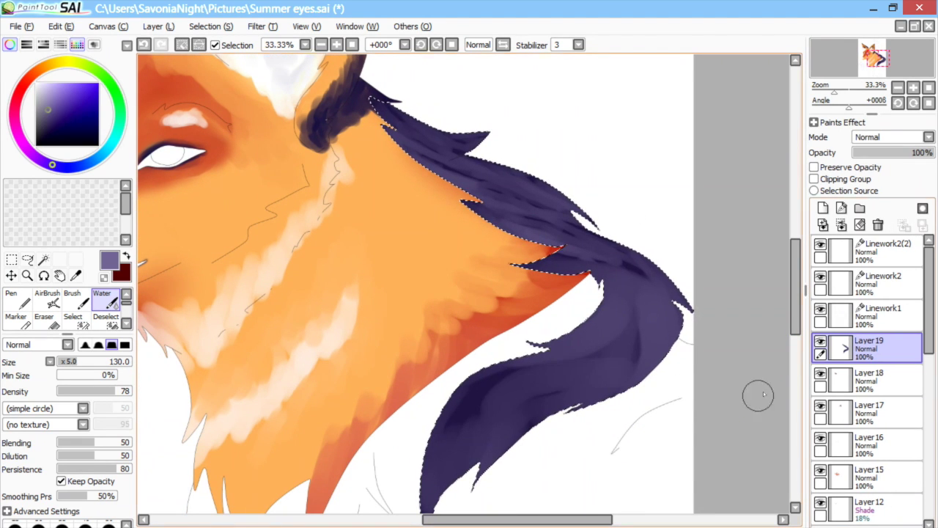
{"action": "mouse_move", "coordinate": [648, 259]}
{"action": "left_mouse_down"}
{"action": "mouse_move", "coordinate": [545, 194]}
{"action": "mouse_move", "coordinate": [495, 128]}
{"action": "left_mouse_up"}
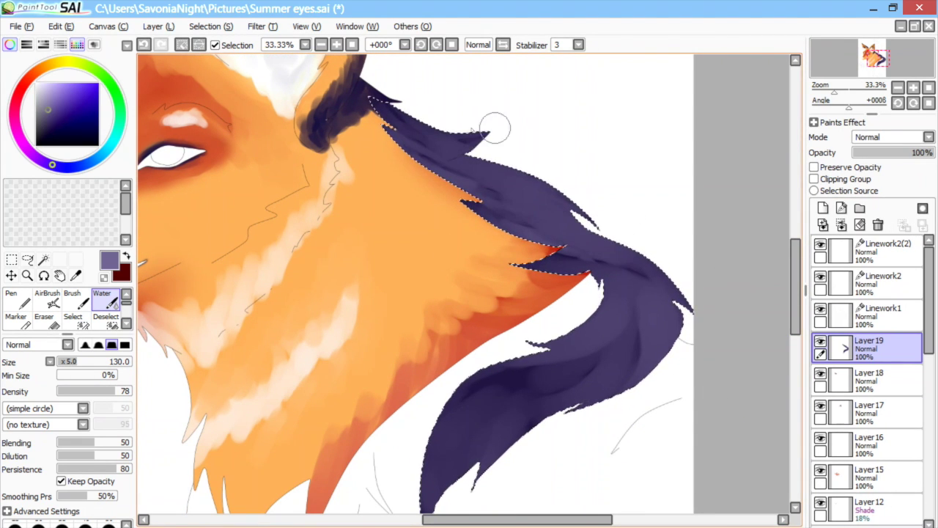
Step: Add two new layers directly below the linework and select the head and neck from Linework1 with the Magic Wand
{"action": "left_click", "coordinate": [823, 208]}
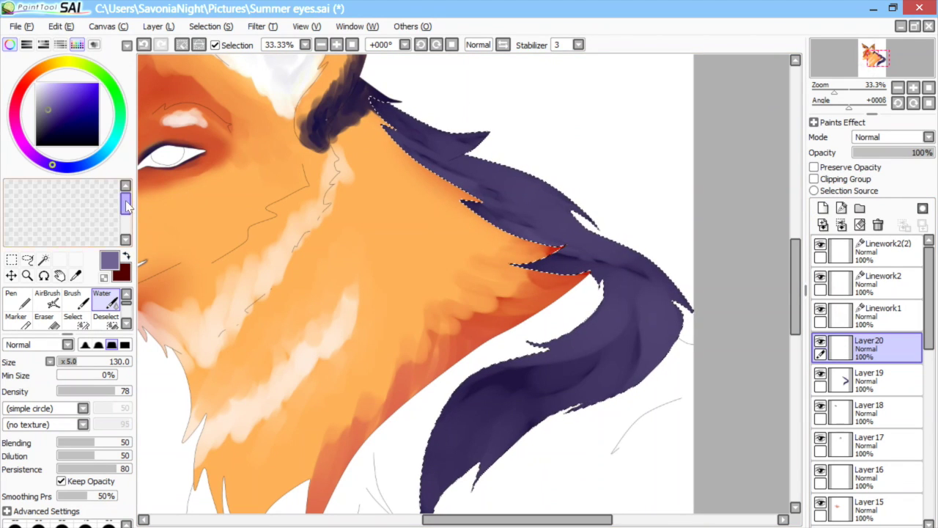
{"action": "left_click", "coordinate": [211, 26]}
{"action": "left_click", "coordinate": [214, 43]}
{"action": "left_click", "coordinate": [907, 323]}
{"action": "left_click", "coordinate": [321, 45]}
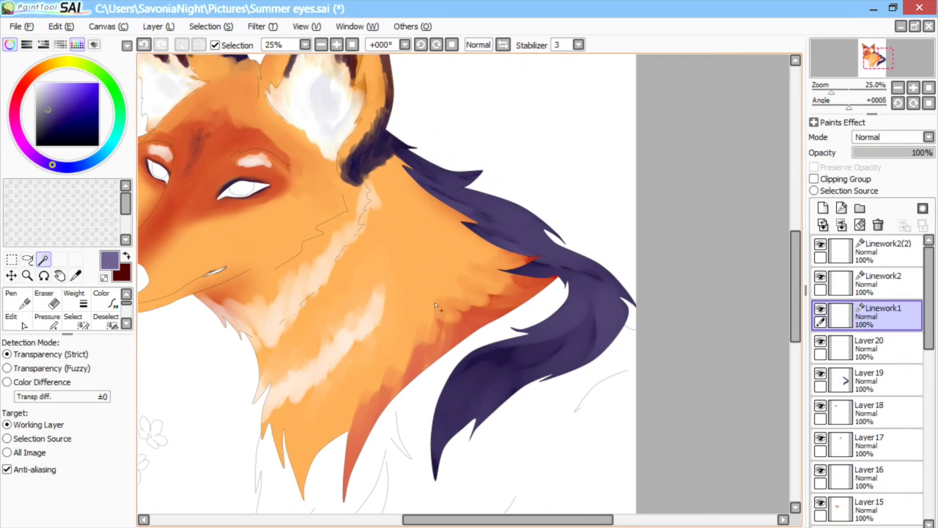
{"action": "left_click_drag", "start_coordinate": [531, 519], "coordinate": [482, 519]}
{"action": "left_click", "coordinate": [526, 332]}
{"action": "left_click", "coordinate": [872, 346]}
{"action": "left_click", "coordinate": [823, 209]}
Step: Paint dark red along the neck's lower rear edge and chest tips with the AirBrush and Water brush at size 130
{"action": "left_click", "coordinate": [49, 300]}
{"action": "left_click", "coordinate": [126, 256]}
{"action": "left_click_drag", "start_coordinate": [96, 119], "coordinate": [111, 108]}
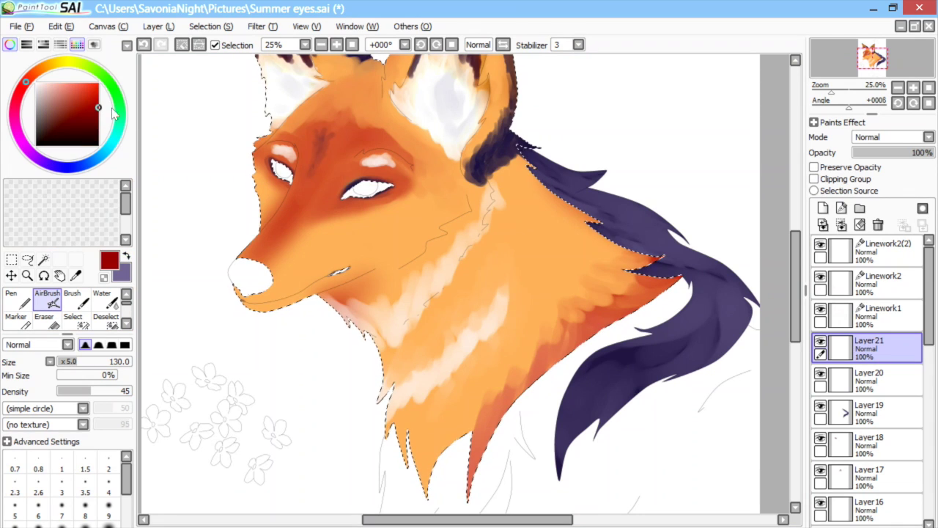
{"action": "left_click", "coordinate": [105, 300]}
{"action": "mouse_move", "coordinate": [471, 492]}
{"action": "left_mouse_down"}
{"action": "mouse_move", "coordinate": [540, 391]}
{"action": "mouse_move", "coordinate": [669, 280]}
{"action": "mouse_move", "coordinate": [635, 237]}
{"action": "mouse_move", "coordinate": [540, 168]}
{"action": "left_mouse_up"}
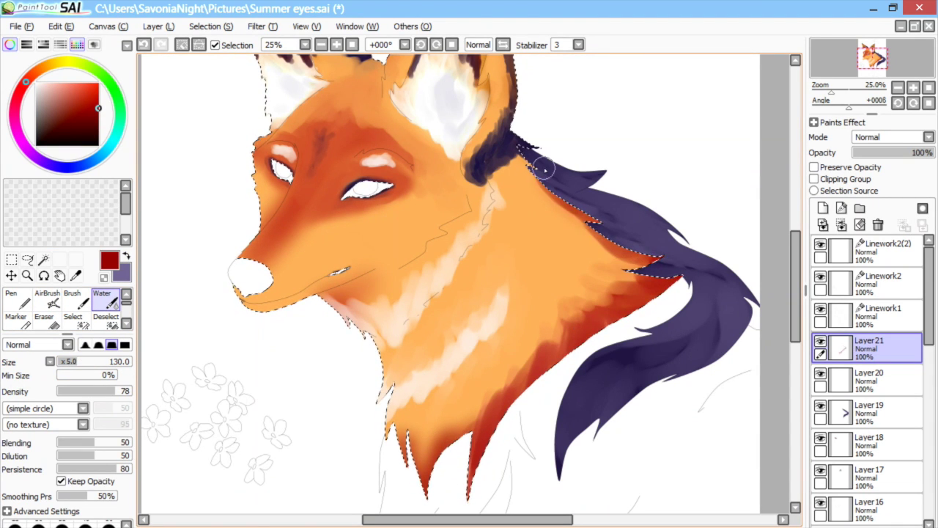
Step: Shade the neck beneath the mane, its rear point and the throat in dark red with the Water brush at size 280
{"action": "left_click_drag", "start_coordinate": [94, 362], "coordinate": [115, 362]}
{"action": "mouse_move", "coordinate": [657, 267]}
{"action": "left_mouse_down"}
{"action": "mouse_move", "coordinate": [567, 333]}
{"action": "mouse_move", "coordinate": [560, 303]}
{"action": "left_mouse_up"}
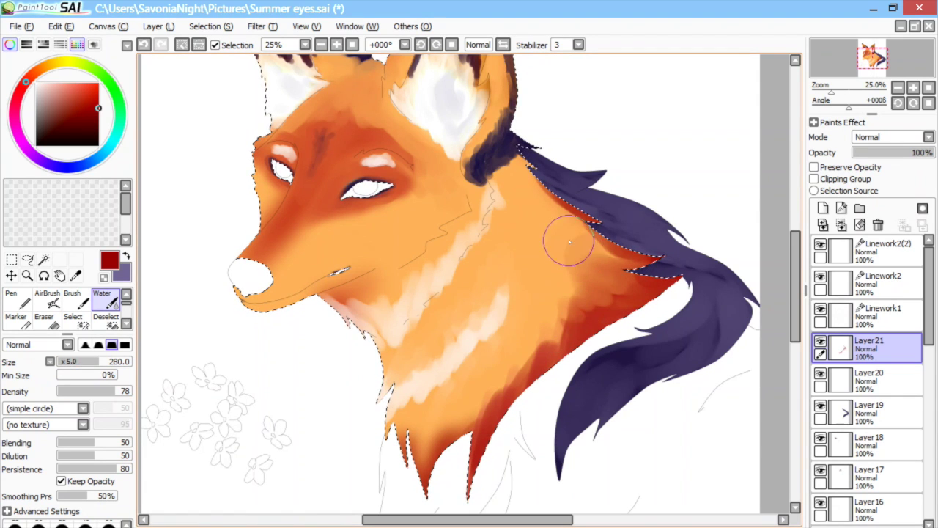
{"action": "left_click_drag", "start_coordinate": [575, 247], "coordinate": [651, 282]}
{"action": "mouse_move", "coordinate": [546, 327]}
{"action": "left_mouse_down"}
{"action": "mouse_move", "coordinate": [509, 400]}
{"action": "mouse_move", "coordinate": [388, 440]}
{"action": "mouse_move", "coordinate": [345, 335]}
{"action": "left_mouse_up"}
{"action": "mouse_move", "coordinate": [662, 242]}
{"action": "left_mouse_down"}
{"action": "mouse_move", "coordinate": [589, 374]}
{"action": "mouse_move", "coordinate": [554, 193]}
{"action": "left_mouse_up"}
{"action": "left_click_drag", "start_coordinate": [654, 224], "coordinate": [530, 142]}
Step: Clear the selection and select the body area from Linework1 with the Magic Wand
{"action": "left_click", "coordinate": [211, 26]}
{"action": "left_click", "coordinate": [207, 42]}
{"action": "left_click", "coordinate": [876, 315]}
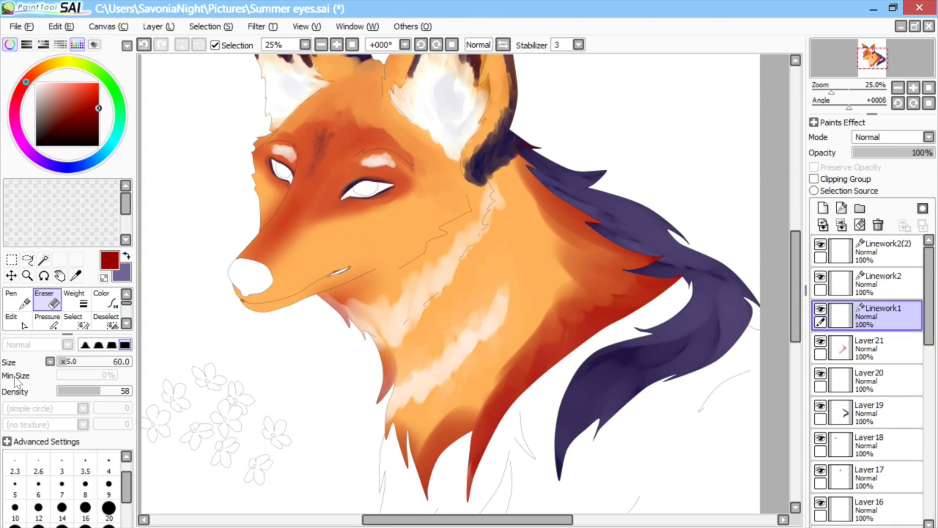
{"action": "left_click", "coordinate": [43, 260]}
{"action": "left_click_drag", "start_coordinate": [795, 287], "coordinate": [795, 310]}
{"action": "left_click", "coordinate": [536, 317]}
{"action": "scroll", "coordinate": [536, 316], "scroll_direction": "down", "scroll_amount": 1}
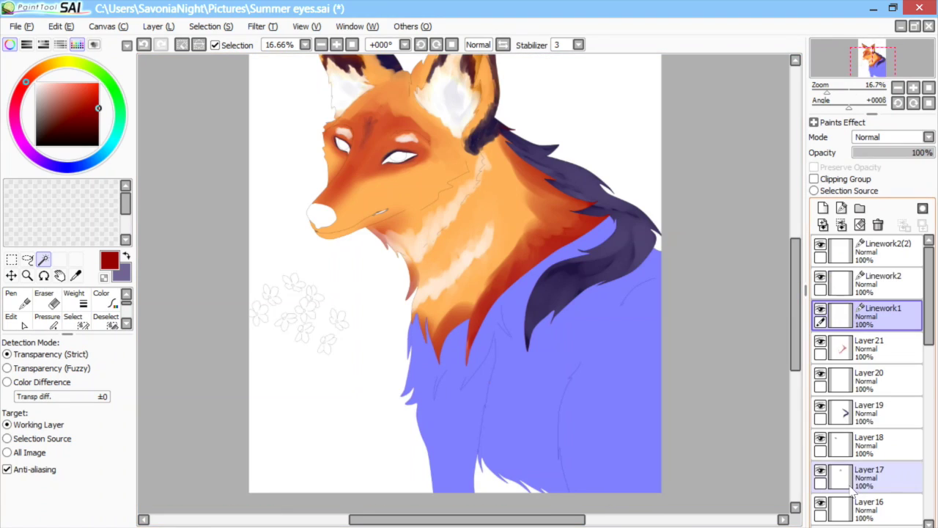
Step: On a new layer directly below the linework, colour the body orange and airbrush soft reddish shading over it at size 500
{"action": "left_click", "coordinate": [824, 208]}
{"action": "left_click", "coordinate": [19, 299]}
{"action": "mouse_move", "coordinate": [420, 326]}
{"action": "left_mouse_down"}
{"action": "mouse_move", "coordinate": [408, 398]}
{"action": "mouse_move", "coordinate": [479, 517]}
{"action": "mouse_move", "coordinate": [657, 494]}
{"action": "mouse_move", "coordinate": [655, 311]}
{"action": "mouse_move", "coordinate": [622, 278]}
{"action": "mouse_move", "coordinate": [513, 370]}
{"action": "mouse_move", "coordinate": [564, 386]}
{"action": "mouse_move", "coordinate": [677, 274]}
{"action": "mouse_move", "coordinate": [668, 371]}
{"action": "left_mouse_up"}
{"action": "left_click", "coordinate": [541, 220], "text": "alt"}
{"action": "key", "text": "ctrl+z"}
{"action": "key", "text": "v"}
{"action": "mouse_move", "coordinate": [465, 341]}
{"action": "left_mouse_down"}
{"action": "mouse_move", "coordinate": [429, 418]}
{"action": "mouse_move", "coordinate": [440, 493]}
{"action": "mouse_move", "coordinate": [504, 347]}
{"action": "mouse_move", "coordinate": [579, 296]}
{"action": "mouse_move", "coordinate": [540, 377]}
{"action": "mouse_move", "coordinate": [607, 294]}
{"action": "mouse_move", "coordinate": [637, 325]}
{"action": "mouse_move", "coordinate": [604, 377]}
{"action": "mouse_move", "coordinate": [676, 445]}
{"action": "mouse_move", "coordinate": [682, 414]}
{"action": "mouse_move", "coordinate": [626, 480]}
{"action": "mouse_move", "coordinate": [446, 501]}
{"action": "mouse_move", "coordinate": [464, 337]}
{"action": "mouse_move", "coordinate": [506, 327]}
{"action": "mouse_move", "coordinate": [554, 427]}
{"action": "left_mouse_up"}
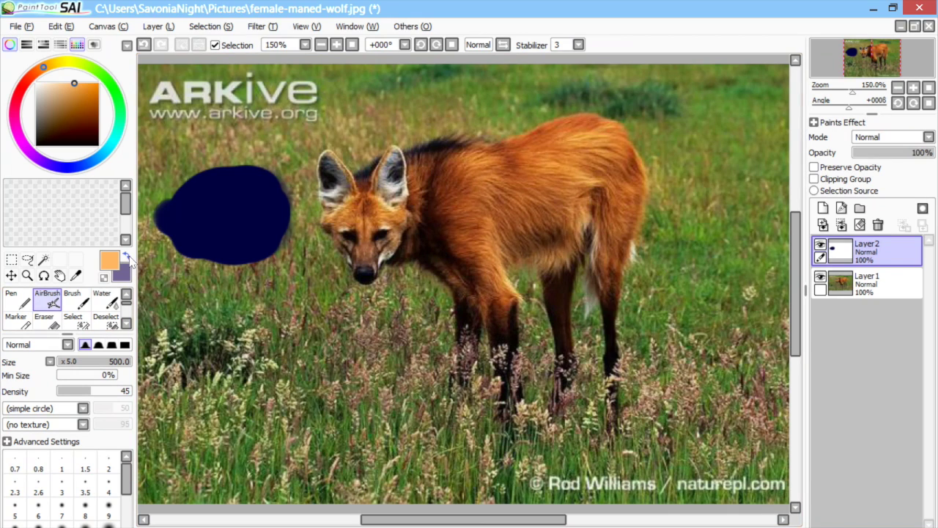
Step: Paint navy shadows on the body beneath the neck fur with the Water brush at size 280, deepening them at size 75
{"action": "left_click", "coordinate": [126, 256]}
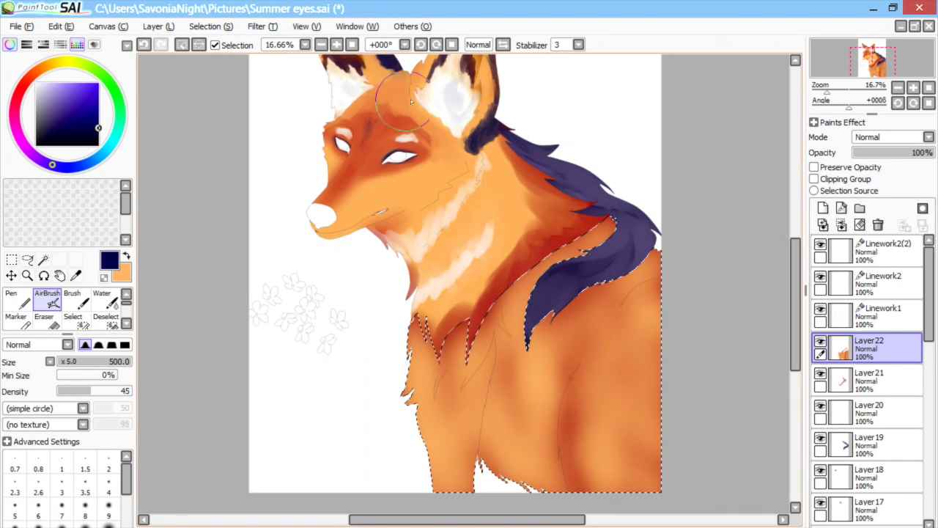
{"action": "scroll", "coordinate": [418, 329], "scroll_direction": "up", "scroll_amount": 1}
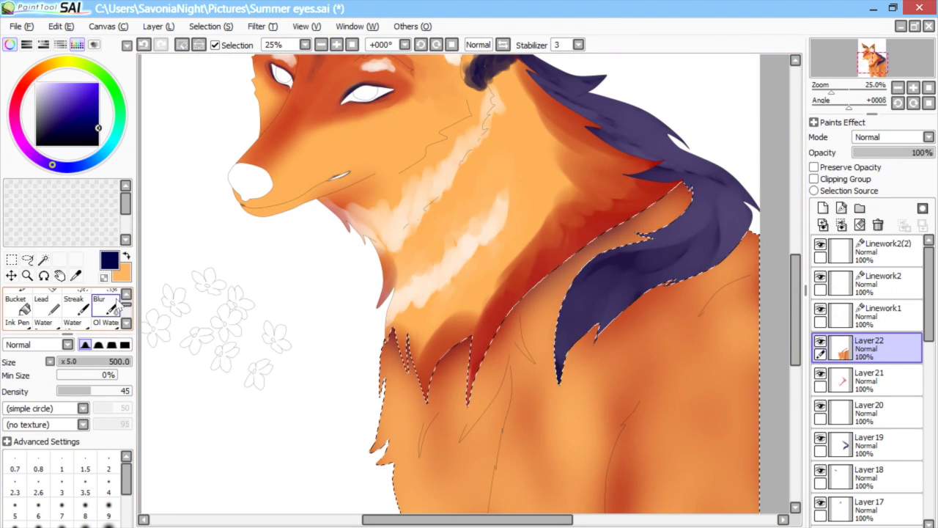
{"action": "left_click", "coordinate": [104, 300]}
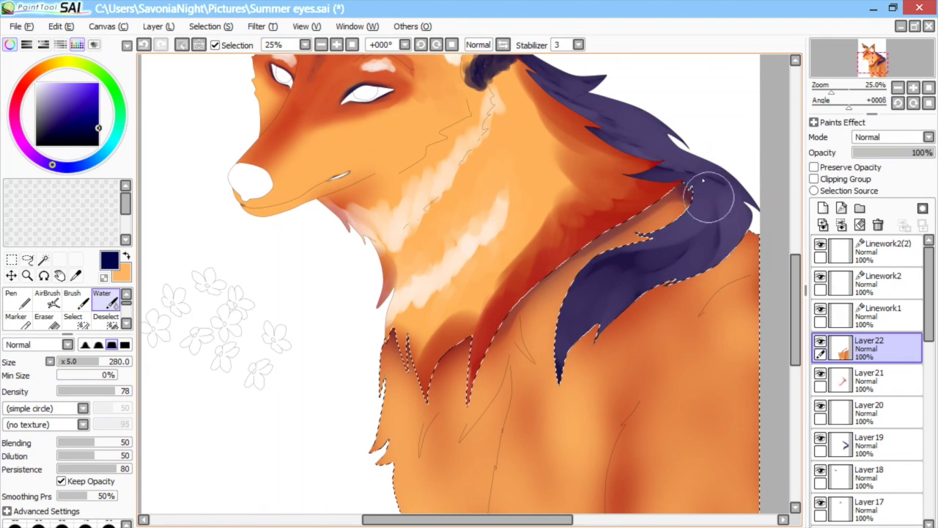
{"action": "mouse_move", "coordinate": [703, 180]}
{"action": "left_mouse_down"}
{"action": "mouse_move", "coordinate": [691, 212]}
{"action": "mouse_move", "coordinate": [619, 210]}
{"action": "left_mouse_up"}
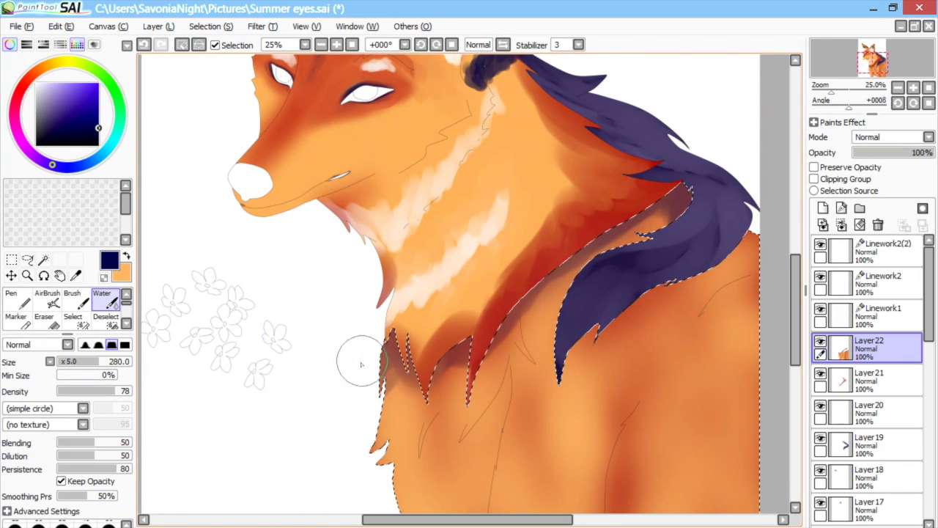
{"action": "left_click", "coordinate": [83, 364]}
{"action": "scroll", "coordinate": [387, 354], "scroll_direction": "up", "scroll_amount": 1}
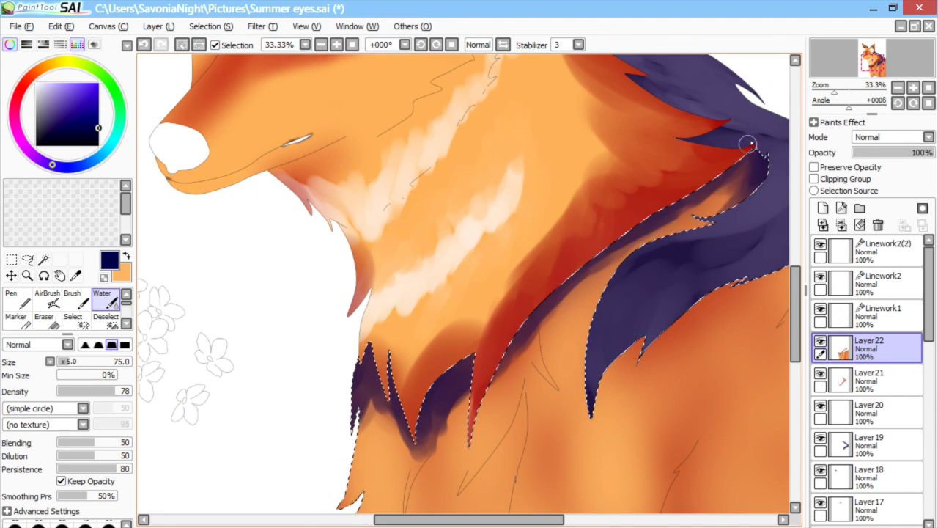
Step: On a new layer above the body colour, trim the navy shadow's lower edge with sampled orange using the Water brush at size 75
{"action": "left_click", "coordinate": [823, 209]}
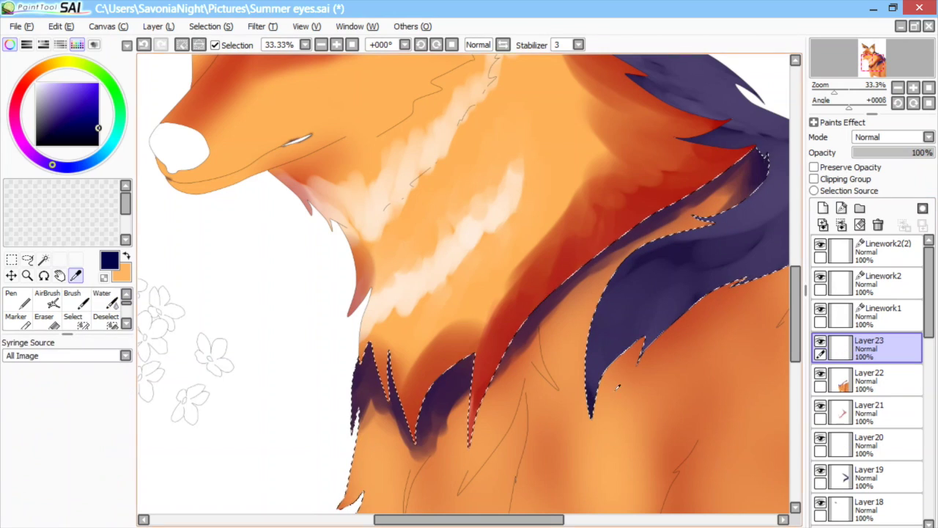
{"action": "left_click", "coordinate": [454, 411], "text": "alt"}
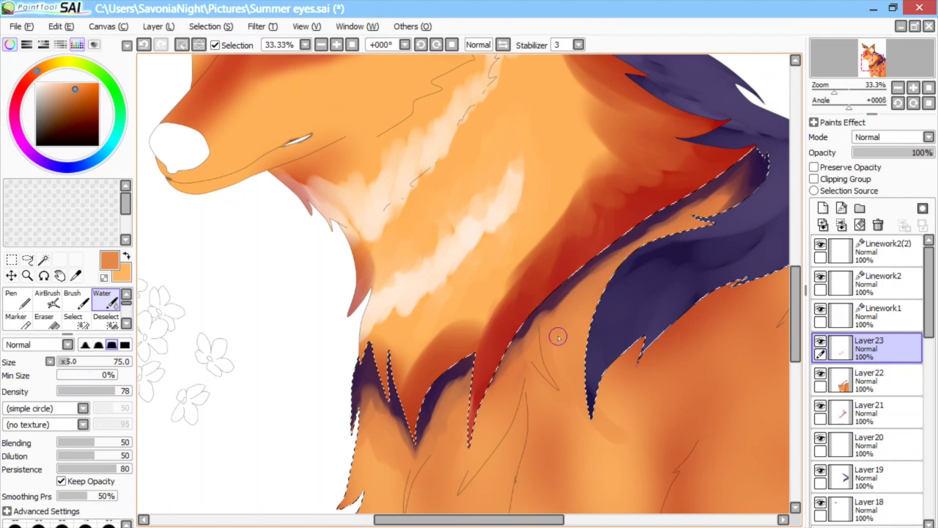
Step: Paint navy shadows with the Water brush at size 75 on the foreleg's inner edge and, on a new layer, along the belly
{"action": "left_click_drag", "start_coordinate": [795, 330], "coordinate": [795, 343]}
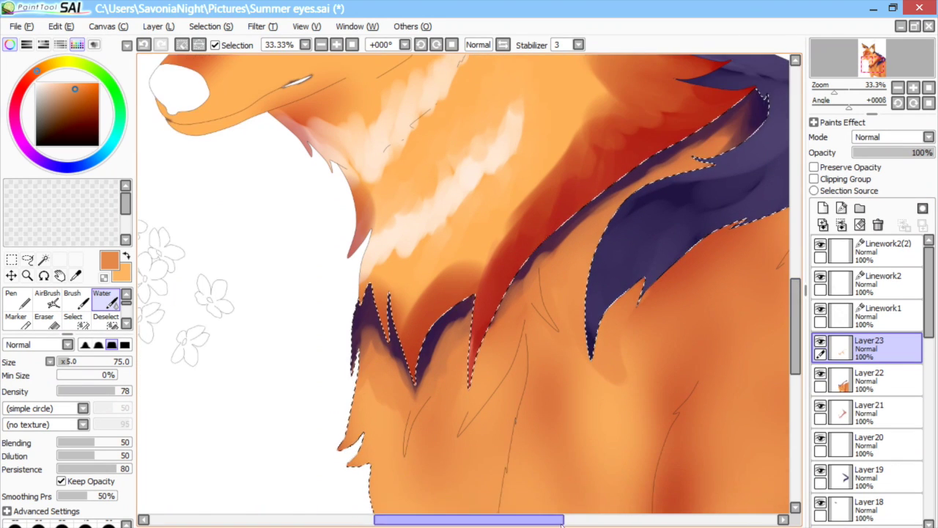
{"action": "left_click_drag", "start_coordinate": [499, 520], "coordinate": [517, 520]}
{"action": "left_click", "coordinate": [93, 108]}
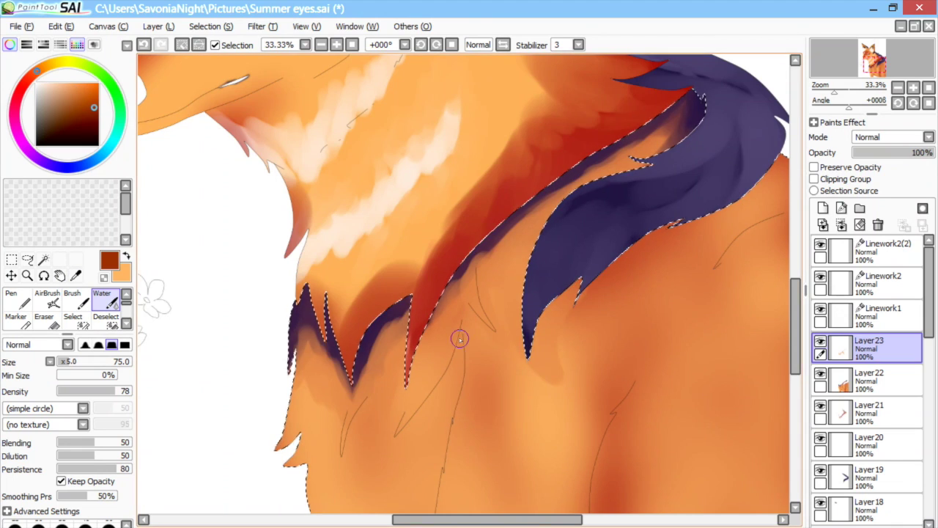
{"action": "left_click_drag", "start_coordinate": [795, 326], "coordinate": [795, 399]}
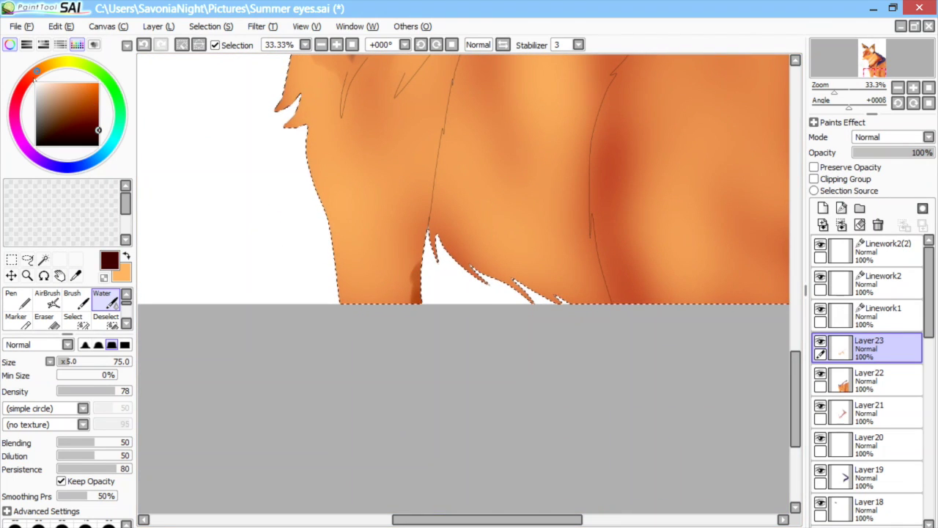
{"action": "left_click", "coordinate": [82, 165]}
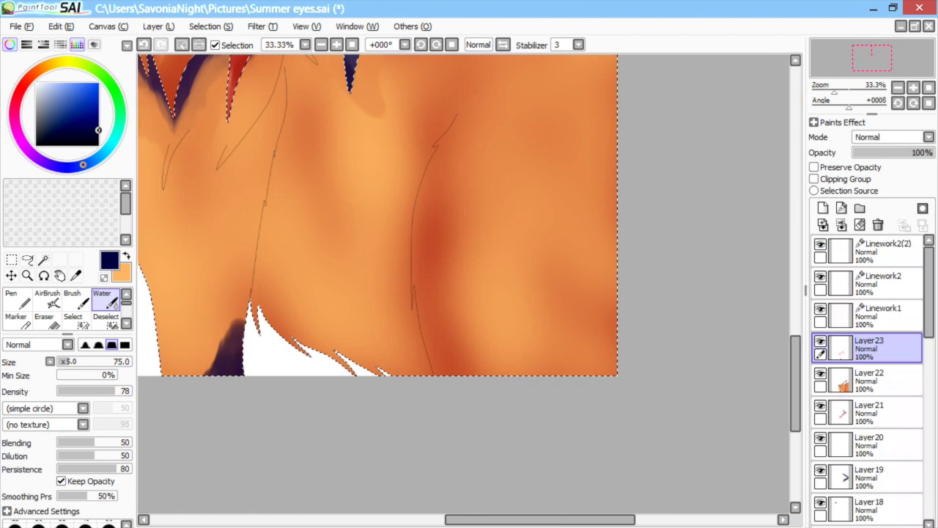
{"action": "left_click_drag", "start_coordinate": [294, 273], "coordinate": [354, 321]}
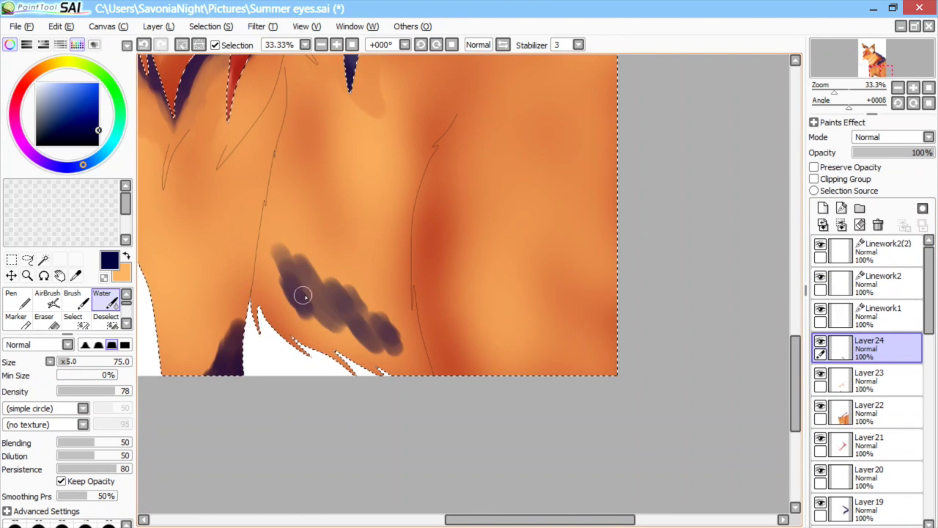
{"action": "left_click", "coordinate": [896, 138]}
{"action": "left_click", "coordinate": [887, 184]}
{"action": "left_click", "coordinate": [892, 138]}
{"action": "left_click", "coordinate": [891, 206]}
{"action": "left_click", "coordinate": [902, 137]}
{"action": "left_click", "coordinate": [900, 149]}
{"action": "left_click_drag", "start_coordinate": [900, 153], "coordinate": [936, 156]}
Step: On a new layer, trim the belly shadow's upper edge with sampled orange and paint peach fur over its lower part
{"action": "left_click", "coordinate": [822, 208]}
{"action": "key", "text": "x"}
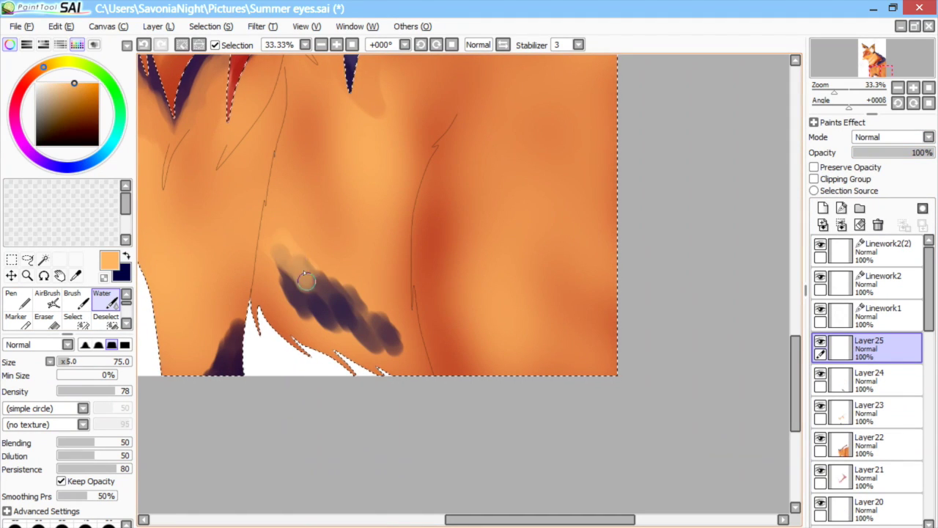
{"action": "left_click", "coordinate": [298, 255], "text": "alt"}
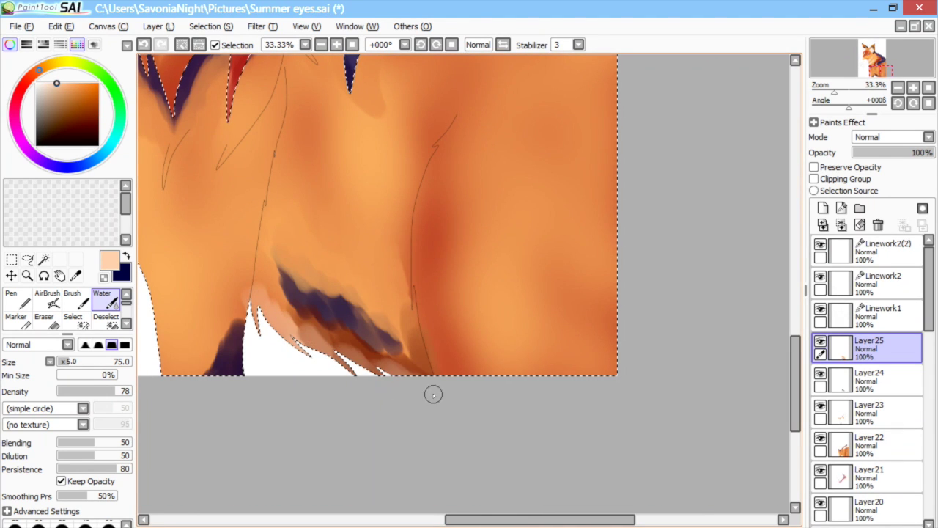
{"action": "mouse_move", "coordinate": [433, 395]}
{"action": "left_mouse_down"}
{"action": "mouse_move", "coordinate": [284, 288]}
{"action": "mouse_move", "coordinate": [403, 361]}
{"action": "mouse_move", "coordinate": [351, 299]}
{"action": "mouse_move", "coordinate": [433, 387]}
{"action": "mouse_move", "coordinate": [341, 342]}
{"action": "left_mouse_up"}
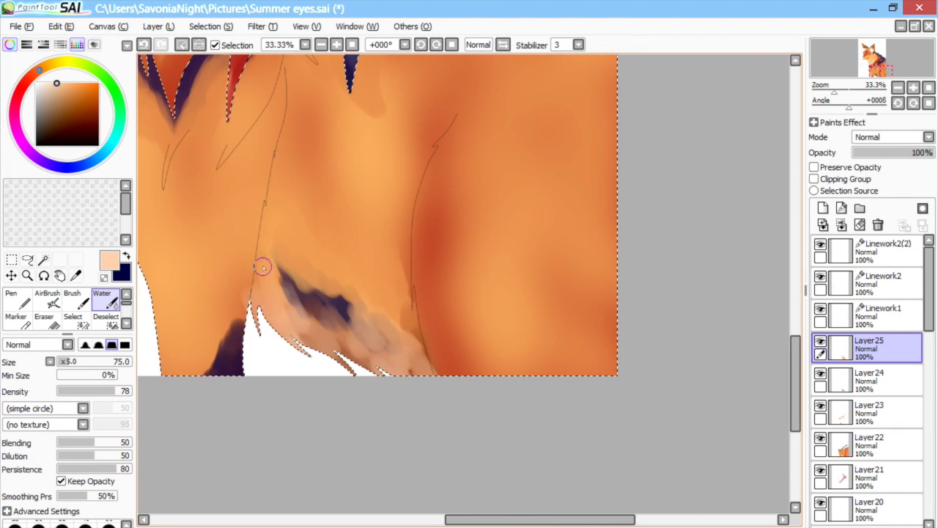
{"action": "left_click_drag", "start_coordinate": [507, 520], "coordinate": [464, 520]}
{"action": "left_click_drag", "start_coordinate": [489, 318], "coordinate": [428, 274]}
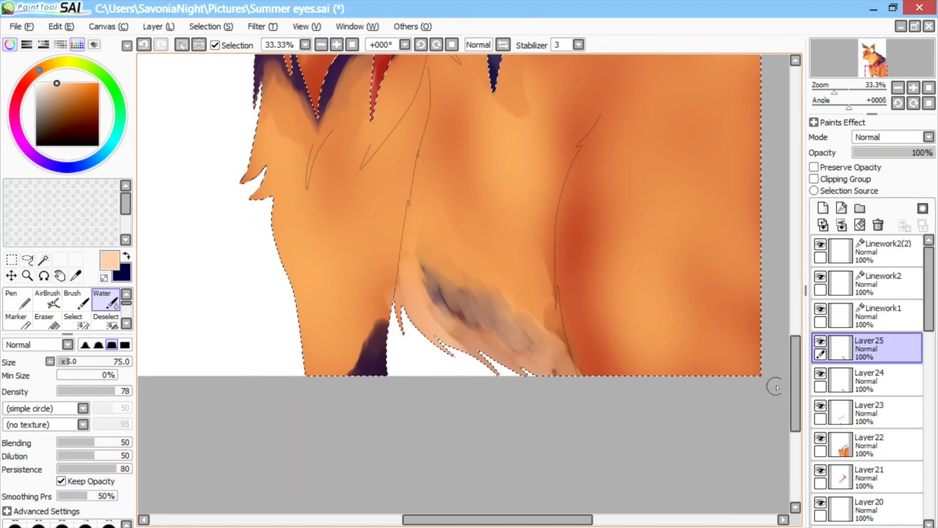
Step: Paint peach fur beside the foreleg's navy shadow and refine the belly fur with the Water brush at size 40
{"action": "scroll", "coordinate": [718, 409], "scroll_direction": "up", "scroll_amount": 1}
{"action": "mouse_move", "coordinate": [361, 359]}
{"action": "left_mouse_down"}
{"action": "mouse_move", "coordinate": [392, 352]}
{"action": "mouse_move", "coordinate": [376, 317]}
{"action": "mouse_move", "coordinate": [397, 336]}
{"action": "mouse_move", "coordinate": [363, 345]}
{"action": "mouse_move", "coordinate": [327, 411]}
{"action": "mouse_move", "coordinate": [381, 351]}
{"action": "mouse_move", "coordinate": [438, 333]}
{"action": "mouse_move", "coordinate": [527, 391]}
{"action": "left_mouse_up"}
{"action": "key", "text": "bracketleft"}
{"action": "key", "text": "bracketleft"}
{"action": "key", "text": "bracketleft"}
{"action": "key", "text": "bracketleft"}
{"action": "left_click_drag", "start_coordinate": [472, 373], "coordinate": [522, 407]}
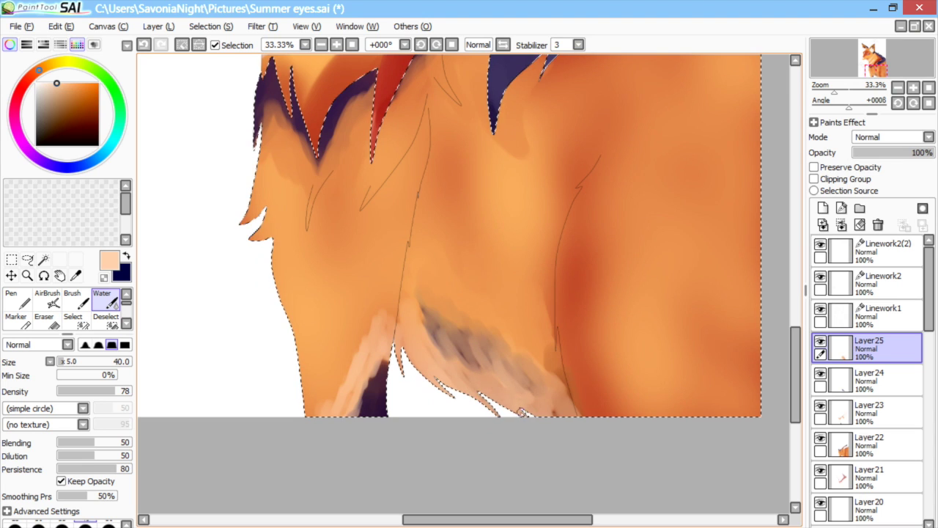
Step: Add peach fur strokes to the chest's front edge and the foreleg, undoing the last stroke
{"action": "mouse_move", "coordinate": [796, 343]}
{"action": "left_mouse_down"}
{"action": "mouse_move", "coordinate": [795, 285]}
{"action": "mouse_move", "coordinate": [795, 327]}
{"action": "left_mouse_up"}
{"action": "mouse_move", "coordinate": [264, 255]}
{"action": "left_mouse_down"}
{"action": "mouse_move", "coordinate": [248, 276]}
{"action": "mouse_move", "coordinate": [253, 304]}
{"action": "left_mouse_up"}
{"action": "left_click_drag", "start_coordinate": [277, 354], "coordinate": [305, 437]}
{"action": "left_click_drag", "start_coordinate": [355, 280], "coordinate": [374, 255]}
{"action": "key", "text": "ctrl+z"}
Step: Choose a dark reddish brown and paint fur shading strokes along the foreleg's contour line on a new layer
{"action": "left_click", "coordinate": [98, 109]}
{"action": "left_click_drag", "start_coordinate": [412, 297], "coordinate": [404, 346]}
{"action": "key", "text": "ctrl+z"}
{"action": "left_click", "coordinate": [823, 208]}
{"action": "left_click_drag", "start_coordinate": [433, 171], "coordinate": [429, 229]}
{"action": "left_click_drag", "start_coordinate": [415, 284], "coordinate": [396, 447]}
{"action": "left_click", "coordinate": [900, 154]}
{"action": "left_click_drag", "start_coordinate": [900, 154], "coordinate": [932, 154]}
{"action": "left_click_drag", "start_coordinate": [429, 152], "coordinate": [443, 233]}
Step: On another new layer, paint broad reddish-brown shadows along the foreleg contour and the haunch line with a larger Water brush
{"action": "left_click", "coordinate": [823, 208]}
{"action": "left_click_drag", "start_coordinate": [481, 520], "coordinate": [522, 520]}
{"action": "mouse_move", "coordinate": [460, 225]}
{"action": "left_mouse_down"}
{"action": "mouse_move", "coordinate": [434, 290]}
{"action": "mouse_move", "coordinate": [428, 380]}
{"action": "mouse_move", "coordinate": [445, 291]}
{"action": "mouse_move", "coordinate": [452, 393]}
{"action": "mouse_move", "coordinate": [476, 497]}
{"action": "left_mouse_up"}
{"action": "left_click", "coordinate": [82, 361]}
{"action": "left_click_drag", "start_coordinate": [465, 349], "coordinate": [559, 492]}
{"action": "mouse_move", "coordinate": [479, 316]}
{"action": "left_mouse_down"}
{"action": "mouse_move", "coordinate": [477, 249]}
{"action": "mouse_move", "coordinate": [492, 296]}
{"action": "left_mouse_up"}
{"action": "left_click_drag", "start_coordinate": [284, 192], "coordinate": [256, 376]}
{"action": "mouse_move", "coordinate": [262, 334]}
{"action": "left_mouse_down"}
{"action": "mouse_move", "coordinate": [260, 400]}
{"action": "mouse_move", "coordinate": [340, 477]}
{"action": "left_mouse_up"}
{"action": "left_click_drag", "start_coordinate": [272, 373], "coordinate": [332, 458]}
Step: Paint reddish-brown shading along the contour line on the upper back with the Water brush at size 115
{"action": "left_click_drag", "start_coordinate": [526, 520], "coordinate": [542, 519]}
{"action": "left_click_drag", "start_coordinate": [795, 359], "coordinate": [795, 324]}
{"action": "left_click_drag", "start_coordinate": [560, 219], "coordinate": [511, 257]}
{"action": "key", "text": "ctrl+z"}
{"action": "left_click", "coordinate": [74, 361]}
{"action": "mouse_move", "coordinate": [557, 216]}
{"action": "left_mouse_down"}
{"action": "mouse_move", "coordinate": [499, 249]}
{"action": "mouse_move", "coordinate": [559, 256]}
{"action": "left_mouse_up"}
{"action": "left_click_drag", "start_coordinate": [548, 292], "coordinate": [552, 307]}
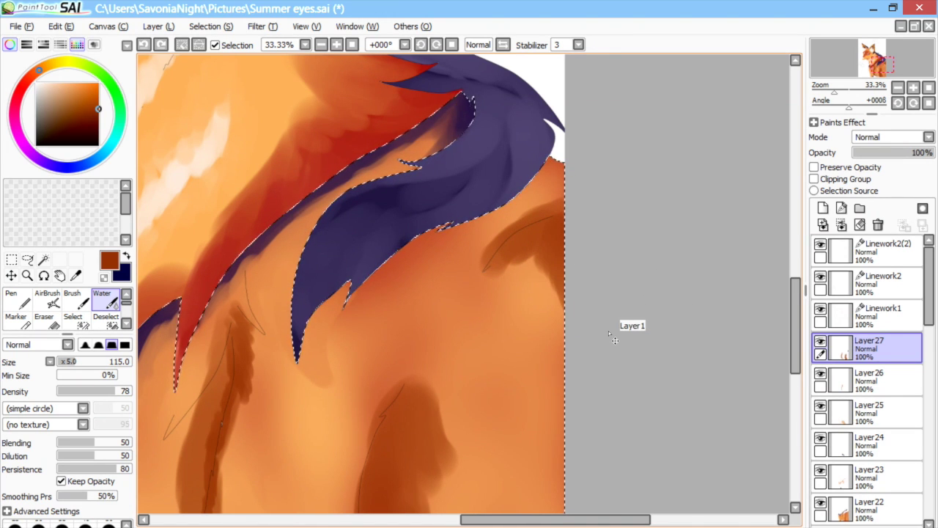
Step: On a new layer, airbrush brown onto the back's upper edge and paint brown shadows beneath the mane with the Water brush at size 60
{"action": "key", "text": "e"}
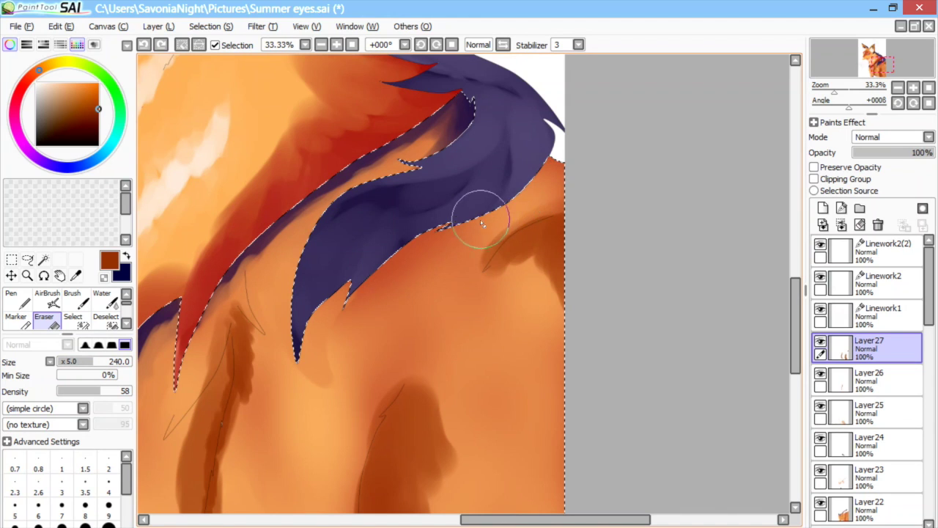
{"action": "left_click", "coordinate": [823, 208]}
{"action": "left_click", "coordinate": [49, 299]}
{"action": "mouse_move", "coordinate": [579, 172]}
{"action": "left_mouse_down"}
{"action": "mouse_move", "coordinate": [551, 145]}
{"action": "mouse_move", "coordinate": [576, 164]}
{"action": "left_mouse_up"}
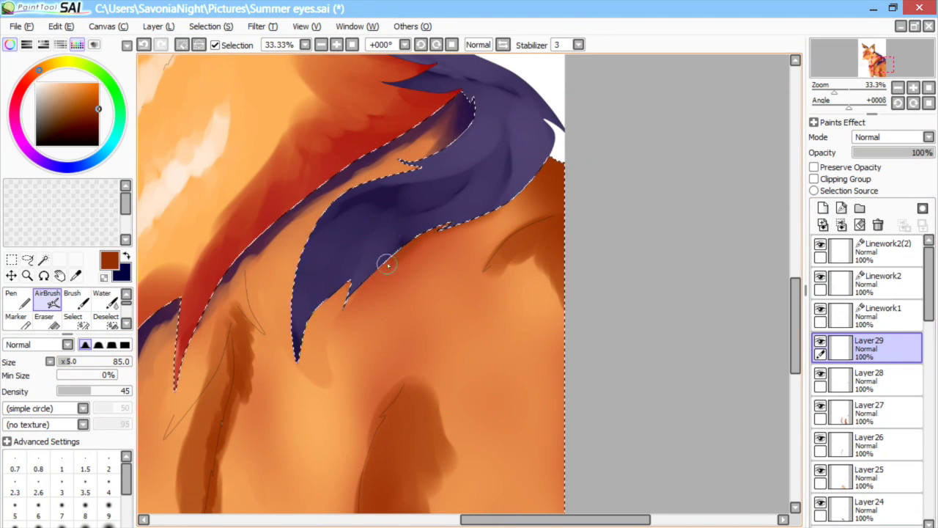
{"action": "key", "text": "w"}
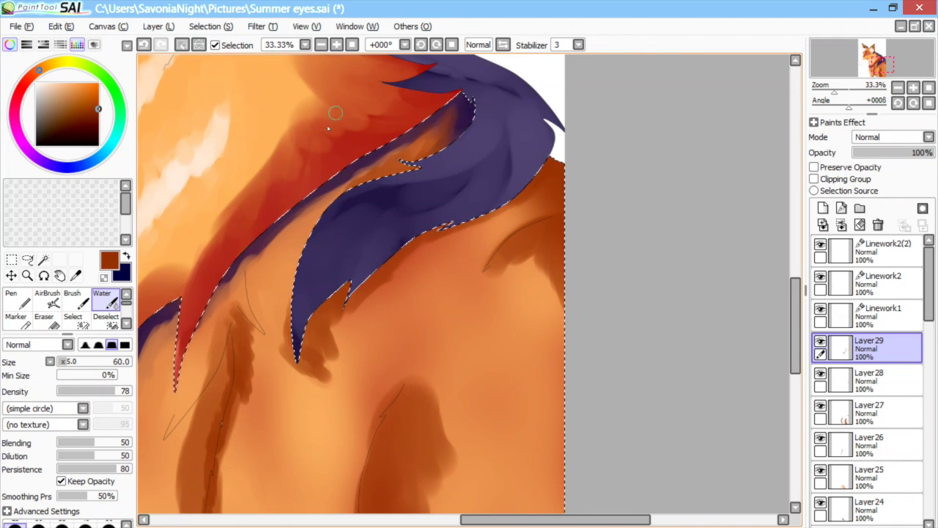
{"action": "left_click_drag", "start_coordinate": [251, 311], "coordinate": [298, 291]}
Step: Enlarge the Water brush to size 190 and extend the brown shading over the haunch and rear body
{"action": "left_click_drag", "start_coordinate": [797, 315], "coordinate": [797, 326]}
{"action": "key", "text": "bracketright"}
{"action": "key", "text": "bracketright"}
{"action": "key", "text": "bracketright"}
{"action": "key", "text": "bracketright"}
{"action": "key", "text": "bracketright"}
{"action": "key", "text": "bracketright"}
{"action": "key", "text": "bracketright"}
{"action": "key", "text": "bracketright"}
{"action": "key", "text": "bracketright"}
{"action": "key", "text": "bracketright"}
{"action": "key", "text": "bracketright"}
{"action": "key", "text": "bracketright"}
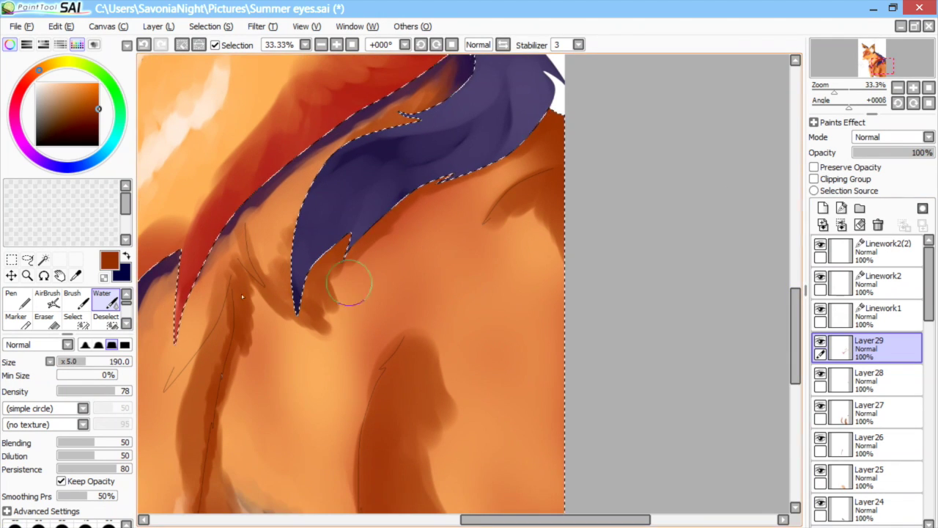
{"action": "left_click_drag", "start_coordinate": [541, 252], "coordinate": [590, 378]}
{"action": "left_click_drag", "start_coordinate": [498, 323], "coordinate": [531, 425]}
{"action": "left_click_drag", "start_coordinate": [796, 336], "coordinate": [796, 368]}
{"action": "left_click_drag", "start_coordinate": [530, 287], "coordinate": [486, 218]}
{"action": "left_click_drag", "start_coordinate": [796, 368], "coordinate": [796, 346]}
Step: Smooth the flank, haunch and foreleg with light orange, using the AirBrush at size 500 and orange sampled from the body
{"action": "left_click", "coordinate": [76, 96]}
{"action": "left_click_drag", "start_coordinate": [77, 95], "coordinate": [78, 83]}
{"action": "mouse_move", "coordinate": [493, 243]}
{"action": "left_mouse_down"}
{"action": "mouse_move", "coordinate": [549, 376]}
{"action": "mouse_move", "coordinate": [563, 479]}
{"action": "left_mouse_up"}
{"action": "mouse_move", "coordinate": [492, 520]}
{"action": "left_mouse_down"}
{"action": "mouse_move", "coordinate": [402, 523]}
{"action": "mouse_move", "coordinate": [411, 524]}
{"action": "left_mouse_up"}
{"action": "left_click", "coordinate": [321, 44]}
{"action": "left_click", "coordinate": [321, 45]}
{"action": "left_click", "coordinate": [321, 45]}
{"action": "left_click_drag", "start_coordinate": [797, 343], "coordinate": [797, 322]}
{"action": "key", "text": "alt"}
{"action": "left_click", "coordinate": [480, 222], "text": "alt"}
{"action": "left_click", "coordinate": [131, 362]}
{"action": "left_click_drag", "start_coordinate": [421, 373], "coordinate": [428, 402]}
{"action": "mouse_move", "coordinate": [497, 379]}
{"action": "left_mouse_down"}
{"action": "mouse_move", "coordinate": [549, 314]}
{"action": "mouse_move", "coordinate": [565, 344]}
{"action": "mouse_move", "coordinate": [555, 398]}
{"action": "mouse_move", "coordinate": [554, 352]}
{"action": "mouse_move", "coordinate": [530, 318]}
{"action": "mouse_move", "coordinate": [440, 340]}
{"action": "left_mouse_up"}
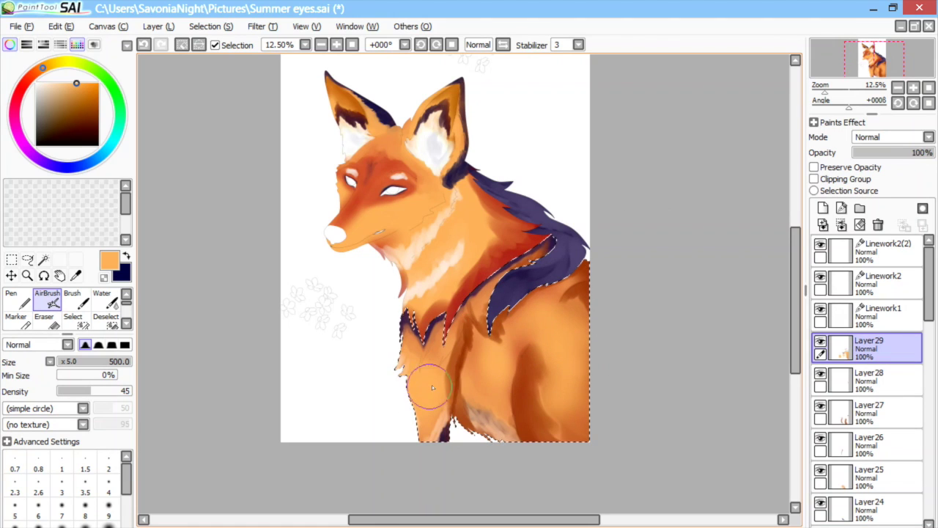
Step: Clear the selection and select the nose from Linework1 with the Magic Wand
{"action": "key", "text": "n"}
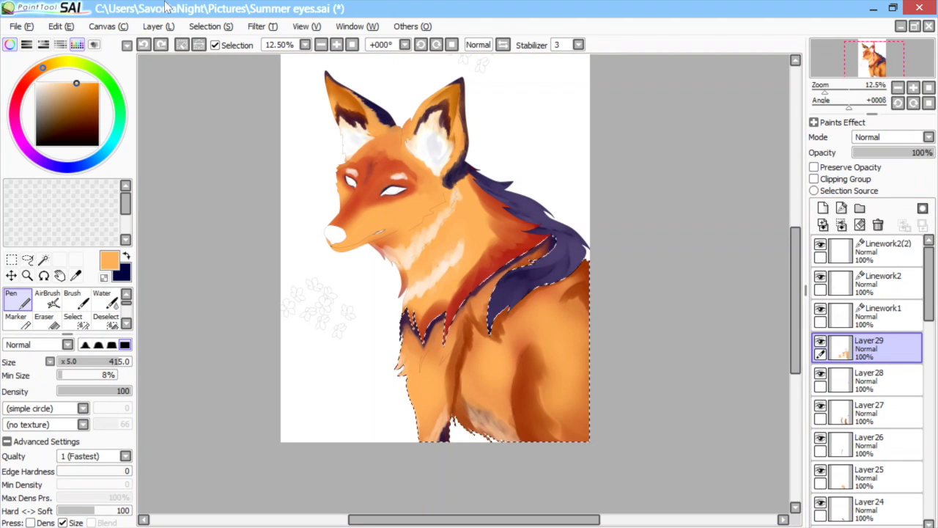
{"action": "left_click", "coordinate": [211, 27]}
{"action": "left_click", "coordinate": [213, 42]}
{"action": "left_click", "coordinate": [887, 318]}
{"action": "left_click", "coordinate": [336, 45]}
{"action": "left_click", "coordinate": [336, 45]}
{"action": "left_click", "coordinate": [336, 44]}
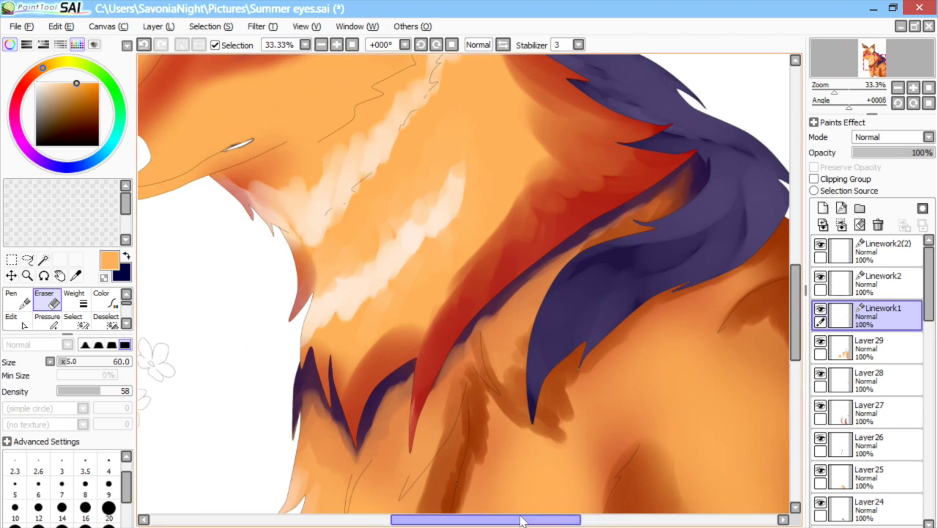
{"action": "left_click_drag", "start_coordinate": [527, 523], "coordinate": [490, 522]}
{"action": "left_click_drag", "start_coordinate": [796, 312], "coordinate": [795, 280]}
{"action": "left_click", "coordinate": [44, 260]}
{"action": "left_click", "coordinate": [247, 297]}
Step: On a new layer above Layer29, fill the nose navy with the Pen and darken it with black using the AirBrush at size 125
{"action": "left_click", "coordinate": [883, 349]}
{"action": "left_click", "coordinate": [822, 208]}
{"action": "left_click", "coordinate": [17, 299]}
{"action": "left_click", "coordinate": [126, 256]}
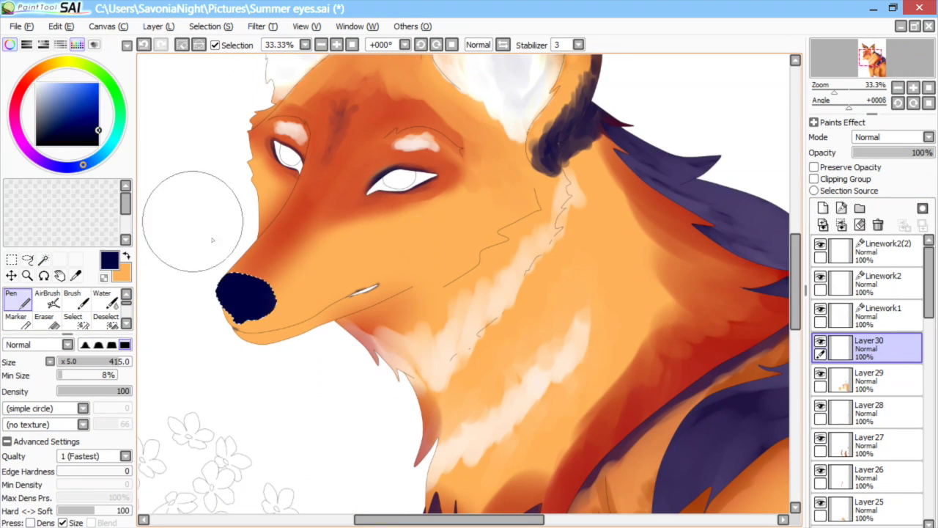
{"action": "key", "text": "v"}
{"action": "scroll", "coordinate": [248, 331], "scroll_direction": "up", "scroll_amount": 2}
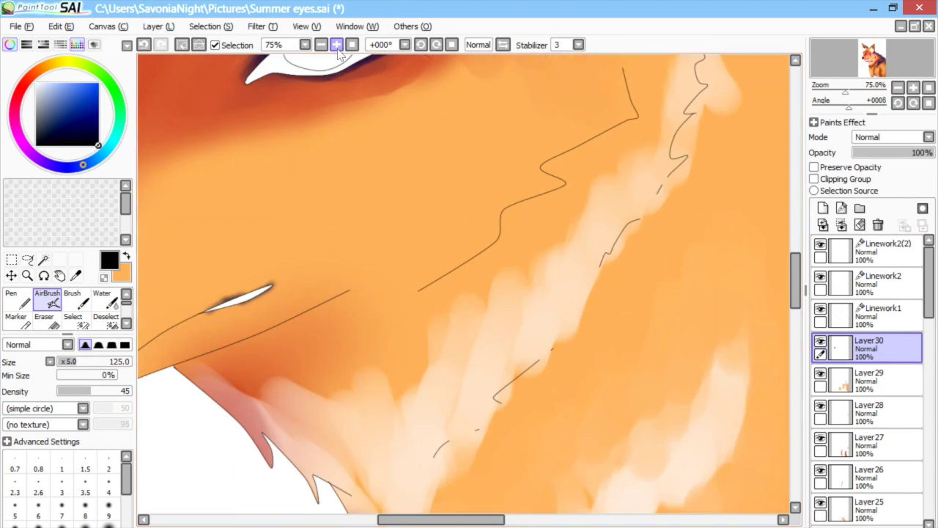
Step: On a new layer, airbrush pale bluish-white highlights onto the nose, reducing the brush from size 55 to 5
{"action": "left_click_drag", "start_coordinate": [292, 286], "coordinate": [318, 297]}
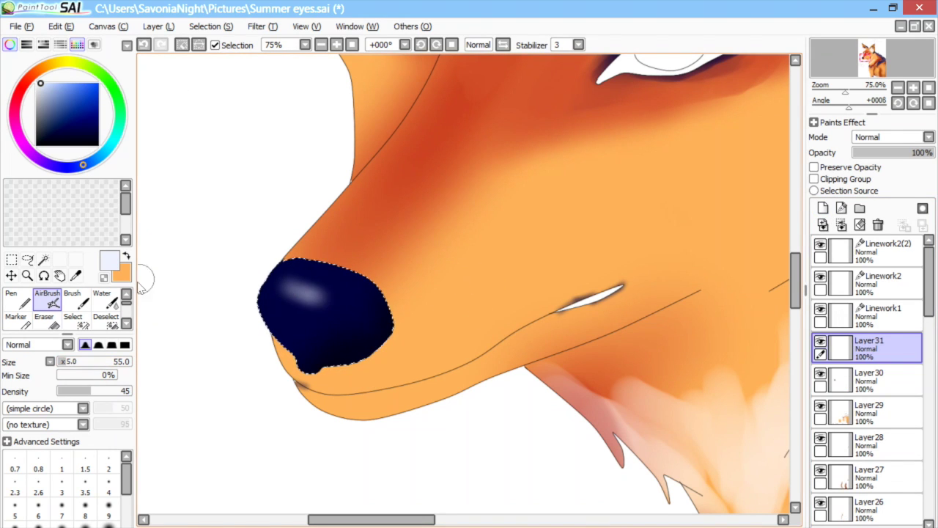
{"action": "left_click", "coordinate": [106, 300]}
{"action": "left_click_drag", "start_coordinate": [78, 362], "coordinate": [70, 361]}
{"action": "key", "text": "ctrl+z"}
{"action": "left_click", "coordinate": [47, 299]}
{"action": "left_click_drag", "start_coordinate": [296, 288], "coordinate": [322, 298]}
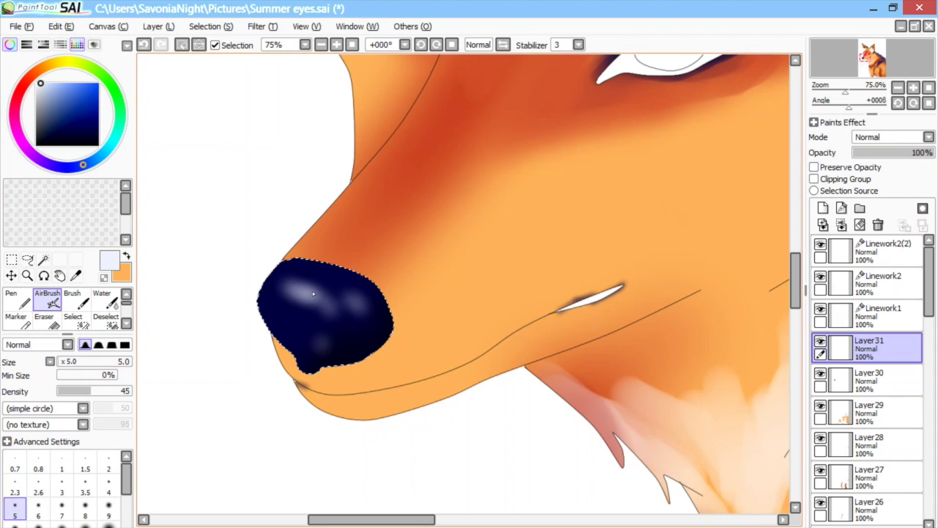
{"action": "scroll", "coordinate": [463, 284], "scroll_direction": "down", "scroll_amount": 2}
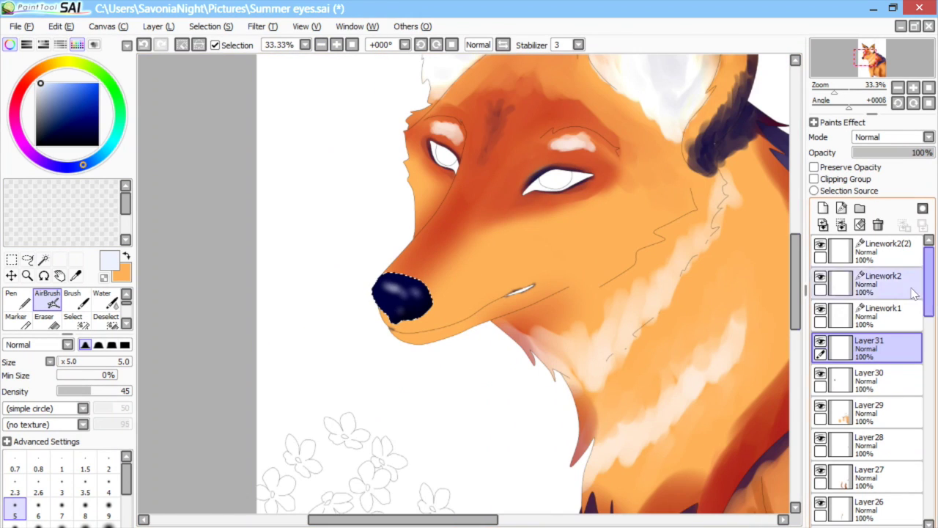
Step: Add the mouth gap from Linework1 to the selection and paint it and the nose navy with the Pen on a new layer
{"action": "left_click", "coordinate": [879, 314]}
{"action": "left_click", "coordinate": [43, 259]}
{"action": "left_click", "coordinate": [521, 291]}
{"action": "left_click", "coordinate": [880, 347]}
{"action": "left_click", "coordinate": [823, 208]}
{"action": "left_click", "coordinate": [16, 300]}
{"action": "left_click", "coordinate": [98, 133]}
{"action": "left_click_drag", "start_coordinate": [534, 285], "coordinate": [509, 295]}
{"action": "left_click_drag", "start_coordinate": [420, 292], "coordinate": [388, 295]}
Step: Clear the selection and select the muzzle area from Linework1 with the Magic Wand
{"action": "left_click", "coordinate": [211, 26]}
{"action": "left_click", "coordinate": [210, 43]}
{"action": "left_click", "coordinate": [879, 315]}
{"action": "left_click", "coordinate": [44, 259]}
{"action": "left_click", "coordinate": [337, 45]}
{"action": "left_click", "coordinate": [336, 45]}
{"action": "left_click", "coordinate": [336, 45]}
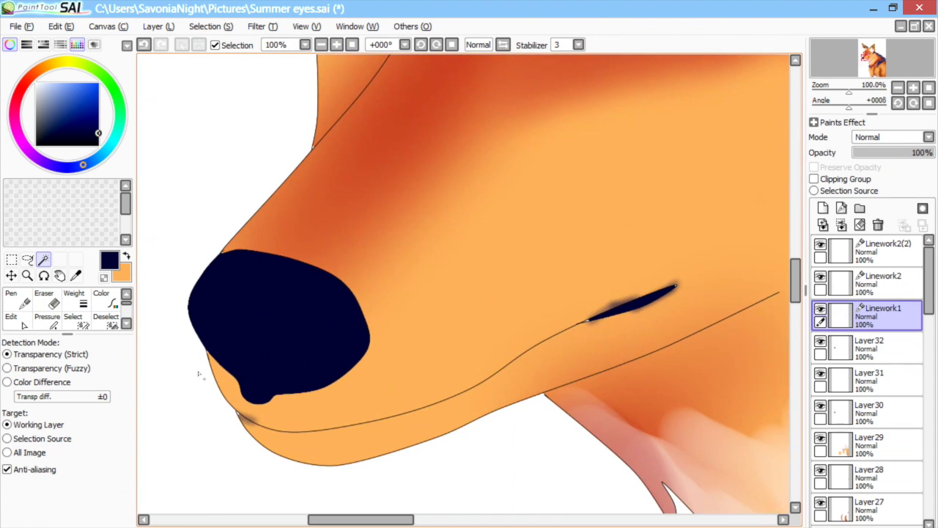
{"action": "left_click", "coordinate": [229, 389]}
Step: On a new layer above Layer32, airbrush a thin navy line beneath the nose and soft shading around its lower edge at size 75
{"action": "left_click", "coordinate": [879, 348]}
{"action": "left_click", "coordinate": [823, 208]}
{"action": "left_click", "coordinate": [47, 300]}
{"action": "left_click", "coordinate": [15, 524]}
{"action": "left_click_drag", "start_coordinate": [257, 412], "coordinate": [261, 425]}
{"action": "left_click", "coordinate": [68, 361]}
{"action": "left_click_drag", "start_coordinate": [254, 381], "coordinate": [332, 368]}
Step: Whiten the chin and lower jaw edge with the AirBrush, blending in white strokes with the Water brush at size 40
{"action": "left_click", "coordinate": [35, 83]}
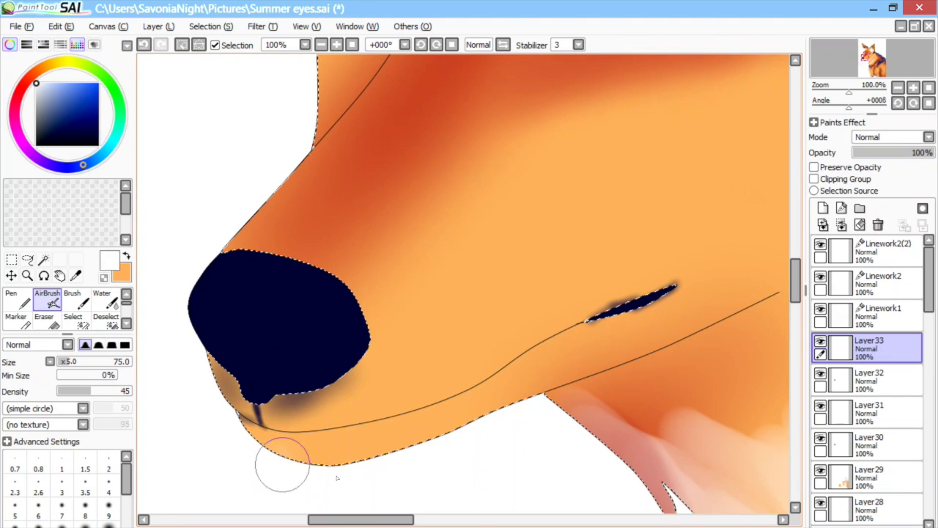
{"action": "left_click_drag", "start_coordinate": [283, 464], "coordinate": [411, 449]}
{"action": "left_click", "coordinate": [103, 300]}
{"action": "left_click_drag", "start_coordinate": [286, 440], "coordinate": [348, 458]}
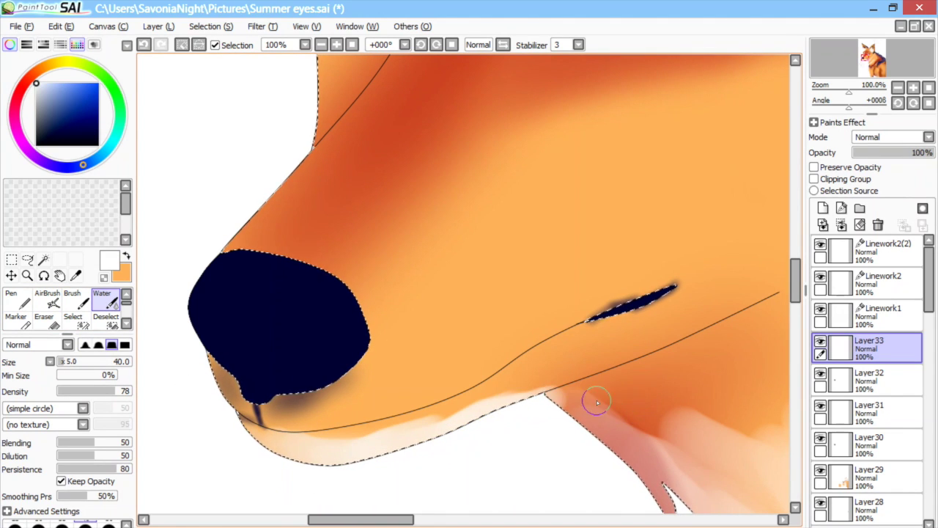
Step: Clear the selection and select the areas around both irises from Linework1 with the Magic Wand
{"action": "left_click", "coordinate": [182, 45]}
{"action": "left_click", "coordinate": [897, 87]}
{"action": "left_click", "coordinate": [898, 87]}
{"action": "left_click", "coordinate": [899, 313]}
{"action": "left_click_drag", "start_coordinate": [795, 281], "coordinate": [795, 254]}
{"action": "left_click", "coordinate": [43, 260]}
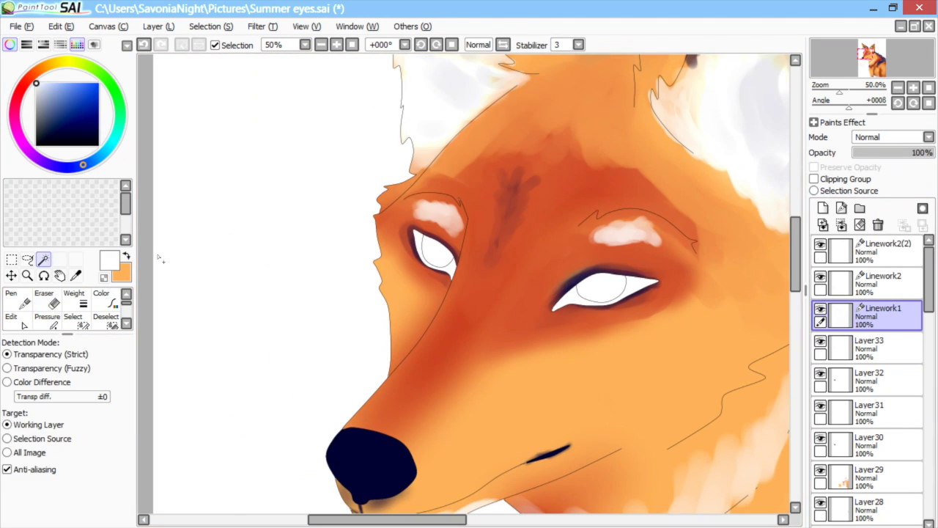
{"action": "left_click", "coordinate": [636, 284]}
{"action": "left_click", "coordinate": [420, 246]}
Step: On a new layer above Layer33, paint the selected areas around both irises navy with the Pen
{"action": "mouse_move", "coordinate": [930, 286]}
{"action": "left_mouse_down"}
{"action": "mouse_move", "coordinate": [931, 357]}
{"action": "mouse_move", "coordinate": [930, 282]}
{"action": "left_mouse_up"}
{"action": "left_click", "coordinate": [879, 348]}
{"action": "left_click", "coordinate": [823, 208]}
{"action": "left_click", "coordinate": [18, 300]}
{"action": "left_click", "coordinate": [98, 129]}
{"action": "left_click_drag", "start_coordinate": [433, 253], "coordinate": [579, 299]}
{"action": "left_click", "coordinate": [209, 27]}
{"action": "left_click", "coordinate": [213, 42]}
{"action": "left_click_drag", "start_coordinate": [444, 523], "coordinate": [471, 522]}
{"action": "left_click", "coordinate": [336, 45]}
{"action": "left_click", "coordinate": [336, 45]}
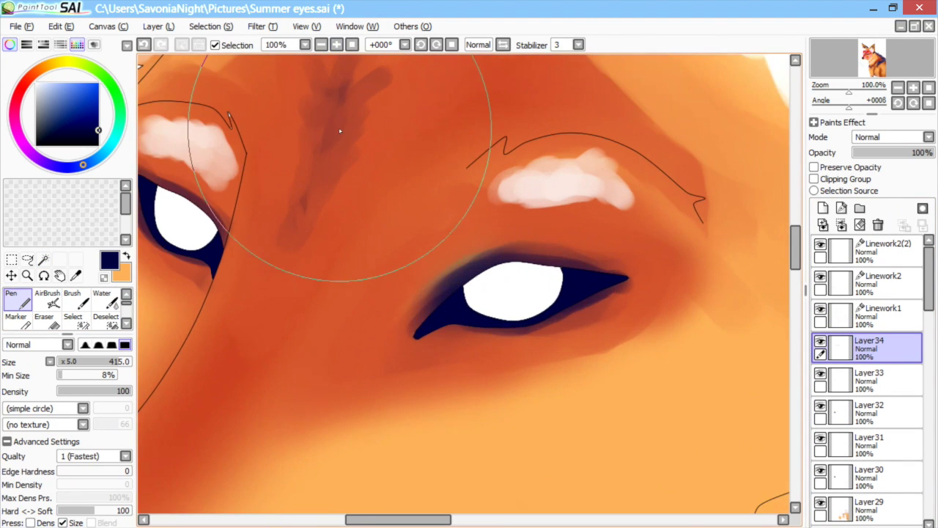
{"action": "left_click", "coordinate": [143, 45]}
Step: Airbrush white highlights into the near eye's corners and lower rim at sizes 5 and 25, softening the outer one with the Eraser
{"action": "left_click", "coordinate": [47, 299]}
{"action": "left_click", "coordinate": [14, 508]}
{"action": "left_click", "coordinate": [37, 84]}
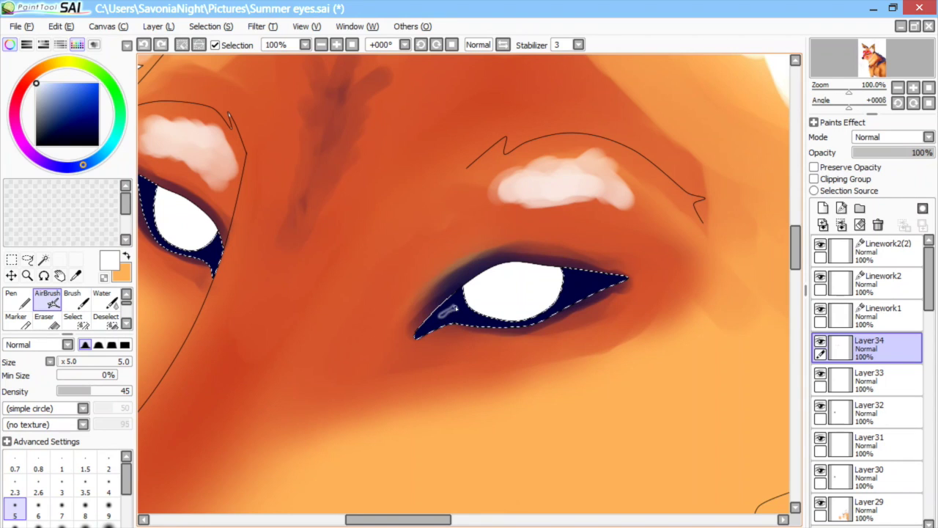
{"action": "mouse_move", "coordinate": [489, 324]}
{"action": "left_mouse_down"}
{"action": "mouse_move", "coordinate": [522, 323]}
{"action": "mouse_move", "coordinate": [495, 323]}
{"action": "left_mouse_up"}
{"action": "left_click", "coordinate": [60, 362]}
{"action": "mouse_move", "coordinate": [563, 292]}
{"action": "left_mouse_down"}
{"action": "mouse_move", "coordinate": [539, 310]}
{"action": "mouse_move", "coordinate": [562, 289]}
{"action": "mouse_move", "coordinate": [518, 312]}
{"action": "mouse_move", "coordinate": [477, 308]}
{"action": "mouse_move", "coordinate": [589, 257]}
{"action": "mouse_move", "coordinate": [577, 281]}
{"action": "left_mouse_up"}
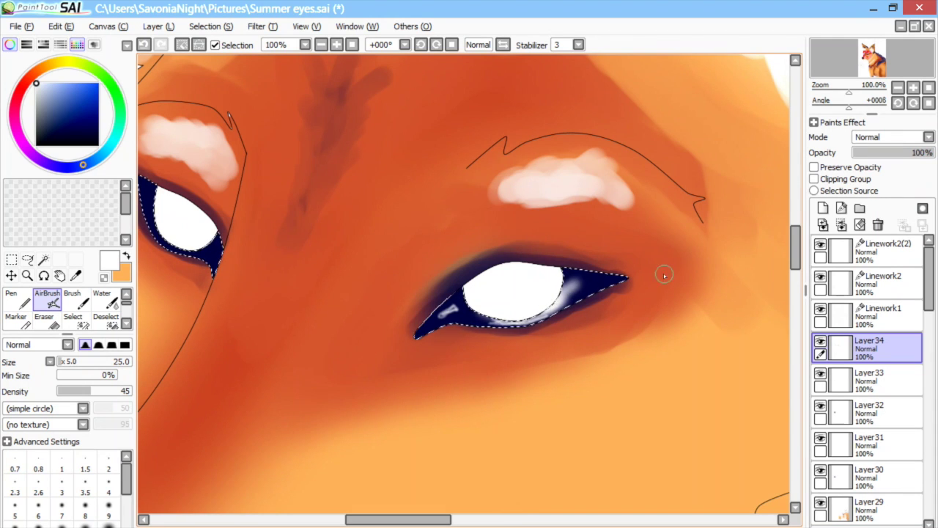
{"action": "key", "text": "e"}
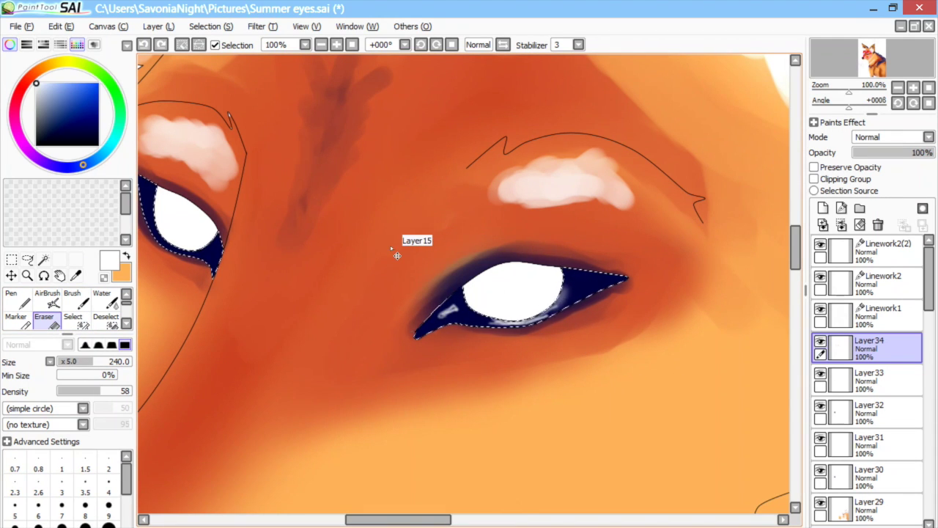
{"action": "key", "text": "e"}
Step: Airbrush thin white highlights at size 5 into the far eye's inner corner and lower rim, undoing unwanted strokes
{"action": "left_click", "coordinate": [143, 519]}
{"action": "left_click", "coordinate": [58, 362]}
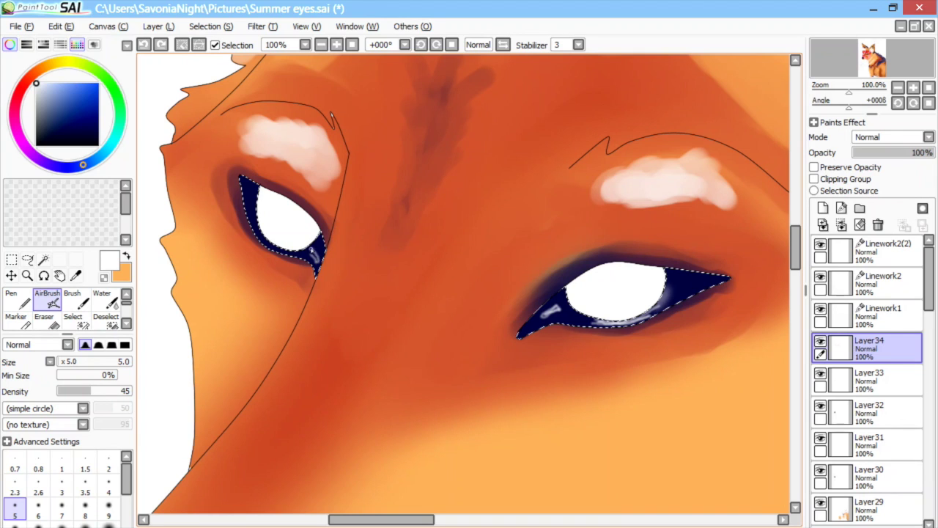
{"action": "left_click_drag", "start_coordinate": [543, 316], "coordinate": [555, 309]}
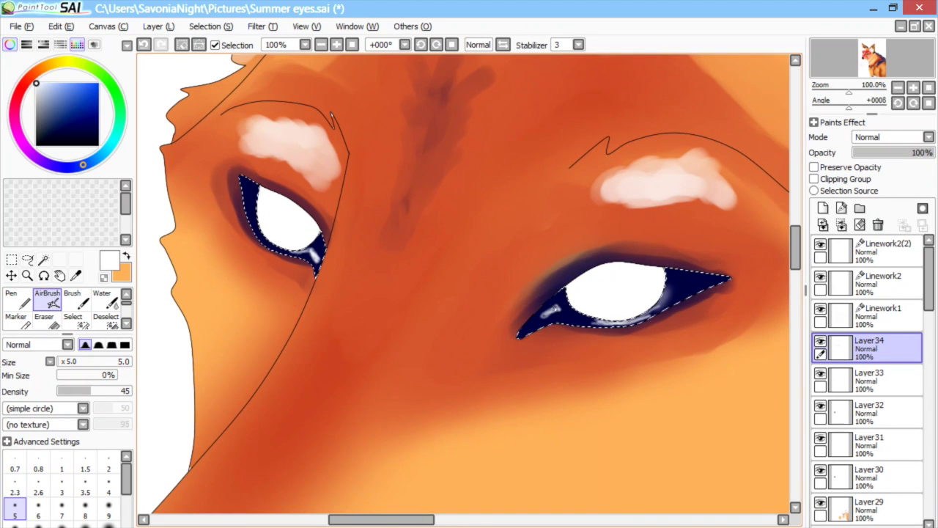
{"action": "key", "text": "ctrl+z"}
{"action": "key", "text": "ctrl+z"}
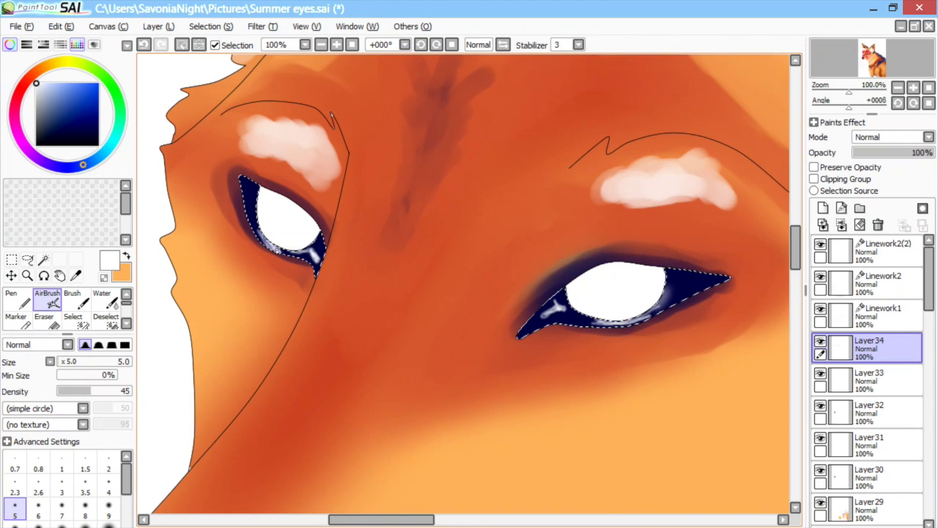
{"action": "left_click_drag", "start_coordinate": [257, 192], "coordinate": [257, 229]}
{"action": "key", "text": "ctrl+z"}
Step: Airbrush black shading around the eye corners at size 50
{"action": "left_click", "coordinate": [65, 361]}
{"action": "left_click", "coordinate": [98, 145]}
{"action": "left_click_drag", "start_coordinate": [540, 314], "coordinate": [548, 297]}
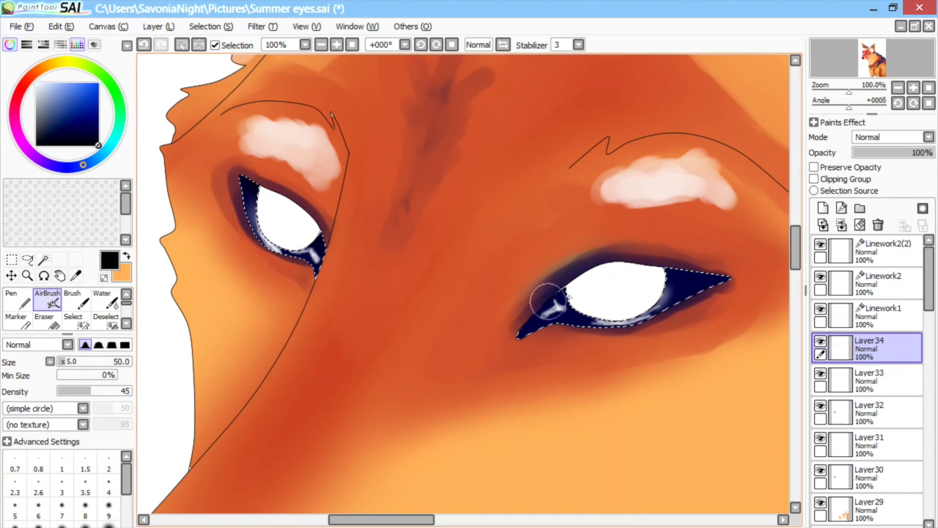
Step: Clear the selection and select both irises from Linework1 with the Magic Wand
{"action": "left_click", "coordinate": [182, 44]}
{"action": "left_click", "coordinate": [44, 260]}
{"action": "left_click", "coordinate": [882, 315]}
{"action": "left_click", "coordinate": [289, 220]}
{"action": "left_click", "coordinate": [617, 291]}
Step: On a new layer above Layer34, fill both irises orange with the Pen
{"action": "left_click", "coordinate": [880, 348]}
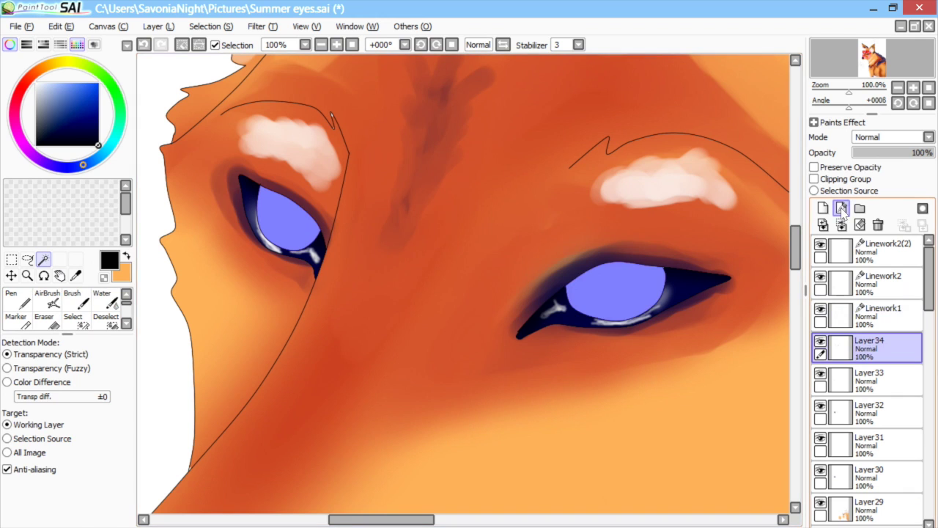
{"action": "left_click", "coordinate": [823, 208]}
{"action": "left_click", "coordinate": [17, 299]}
{"action": "left_click", "coordinate": [126, 257]}
{"action": "left_click_drag", "start_coordinate": [271, 205], "coordinate": [308, 238]}
{"action": "left_click_drag", "start_coordinate": [587, 283], "coordinate": [645, 297]}
Step: Try recolouring both irises in light blue shades with the Pen
{"action": "left_click", "coordinate": [321, 45]}
{"action": "left_click", "coordinate": [109, 146]}
{"action": "left_click", "coordinate": [65, 84]}
{"action": "left_click_drag", "start_coordinate": [510, 280], "coordinate": [498, 289]}
{"action": "left_click_drag", "start_coordinate": [415, 263], "coordinate": [421, 268]}
{"action": "left_click", "coordinate": [88, 163]}
{"action": "left_click", "coordinate": [502, 286]}
{"action": "left_click", "coordinate": [402, 261]}
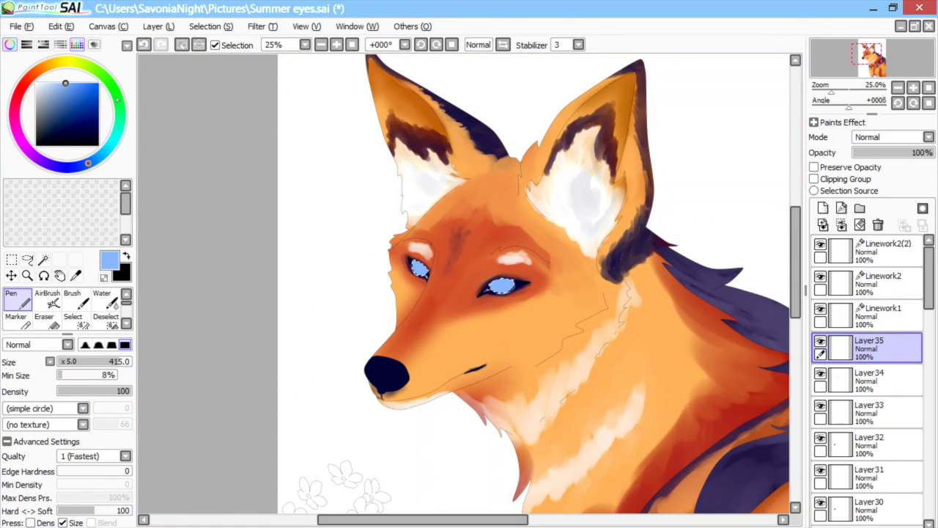
Step: Recolour both irises light green with the Pen
{"action": "left_click", "coordinate": [117, 96]}
{"action": "left_click", "coordinate": [504, 286]}
{"action": "left_click", "coordinate": [420, 269]}
Step: Airbrush dark green shading along the upper edges of both irises at sizes 50 and 125
{"action": "left_click", "coordinate": [336, 47]}
{"action": "left_click", "coordinate": [337, 48]}
{"action": "left_click", "coordinate": [48, 299]}
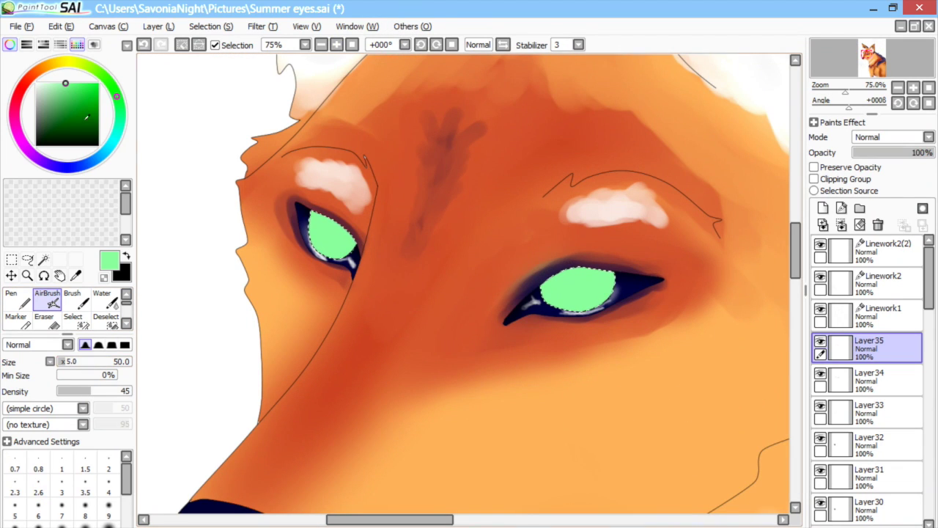
{"action": "left_click", "coordinate": [99, 134]}
{"action": "left_click_drag", "start_coordinate": [292, 207], "coordinate": [362, 242]}
{"action": "left_click_drag", "start_coordinate": [544, 279], "coordinate": [617, 276]}
{"action": "left_click", "coordinate": [76, 361]}
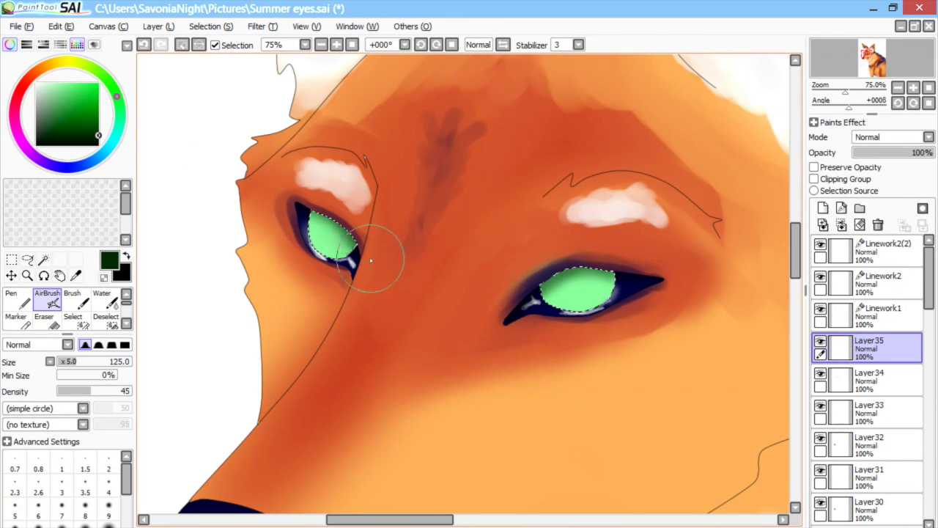
{"action": "left_click_drag", "start_coordinate": [343, 226], "coordinate": [365, 242]}
{"action": "left_click_drag", "start_coordinate": [538, 268], "coordinate": [614, 257]}
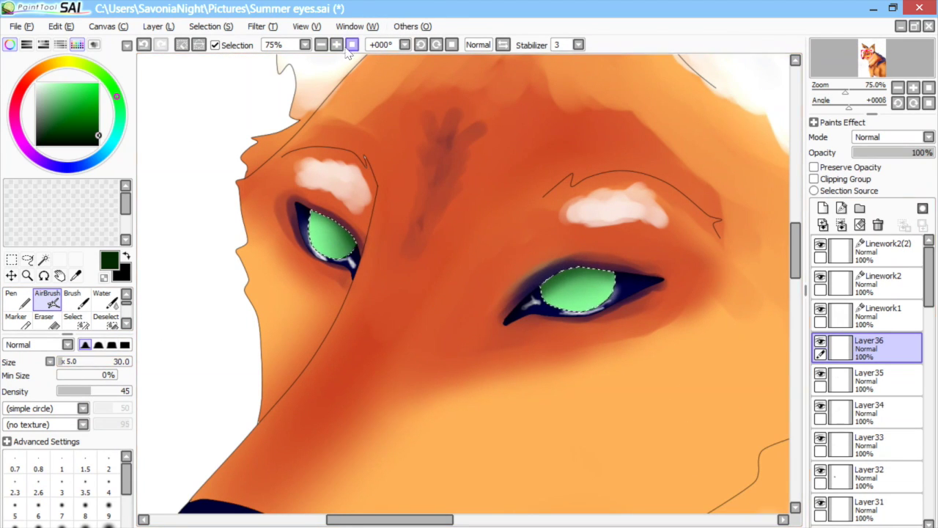
Step: Airbrush black pupils into both irises on a layer above Layer35 at size 30
{"action": "left_click", "coordinate": [336, 46]}
{"action": "left_click", "coordinate": [127, 256]}
{"action": "left_click_drag", "start_coordinate": [378, 519], "coordinate": [406, 518]}
{"action": "left_click_drag", "start_coordinate": [378, 266], "coordinate": [388, 308]}
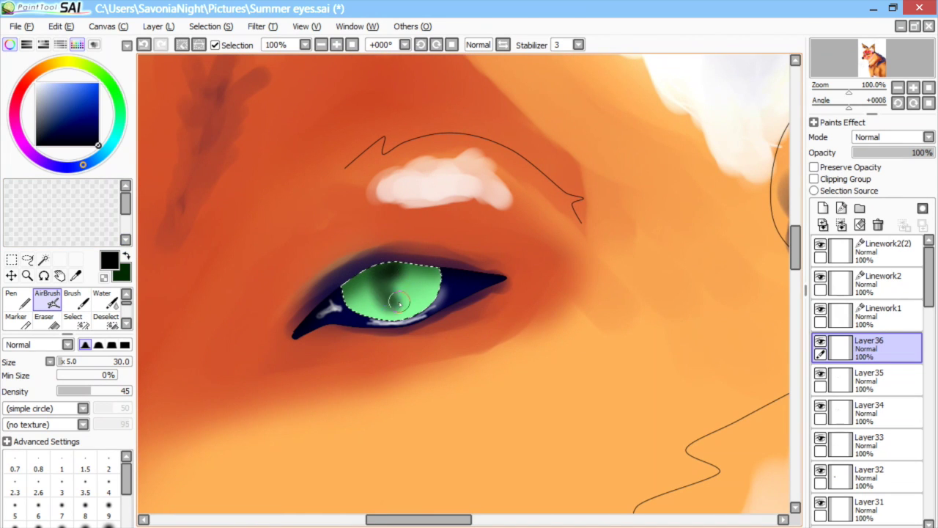
{"action": "left_click_drag", "start_coordinate": [449, 519], "coordinate": [412, 519]}
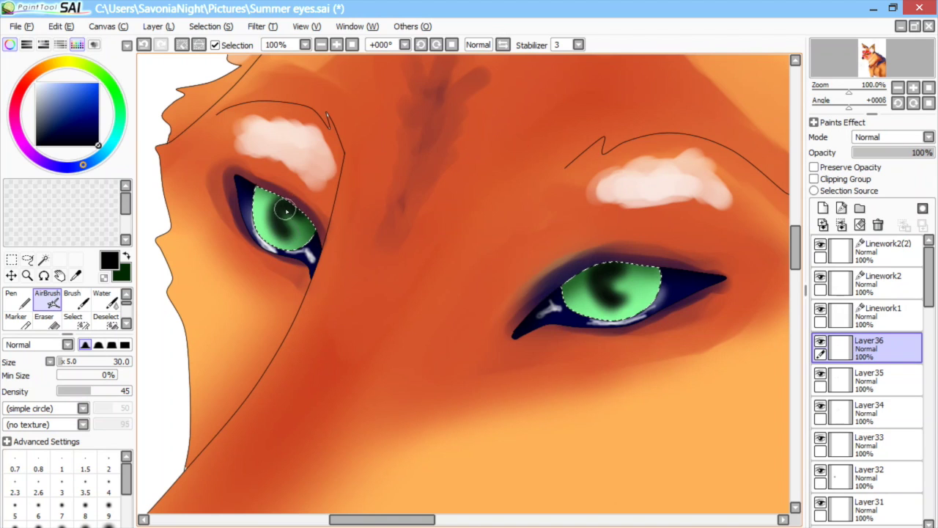
Step: On a new layer above Layer36, airbrush white reflections across both irises at size 30 and trim them with the Eraser at size 110
{"action": "left_click", "coordinate": [823, 208]}
{"action": "left_click", "coordinate": [70, 94]}
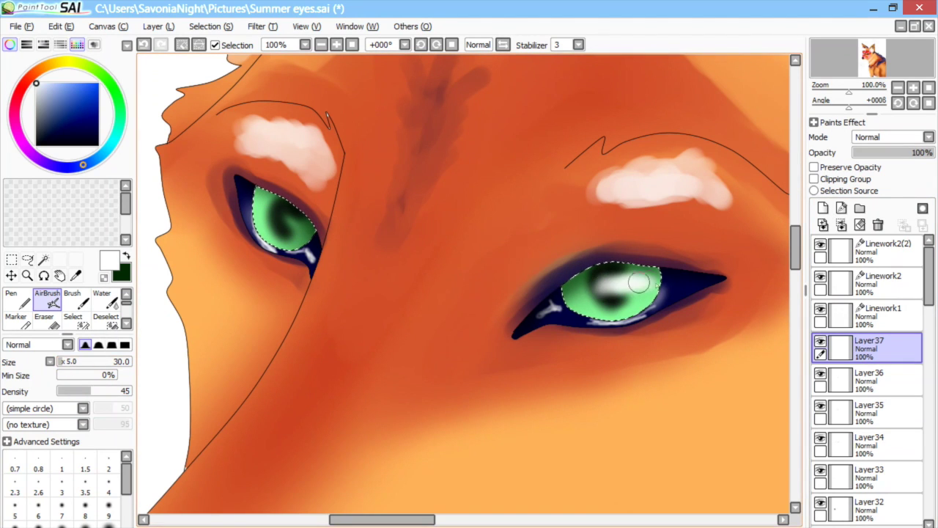
{"action": "left_click", "coordinate": [46, 323]}
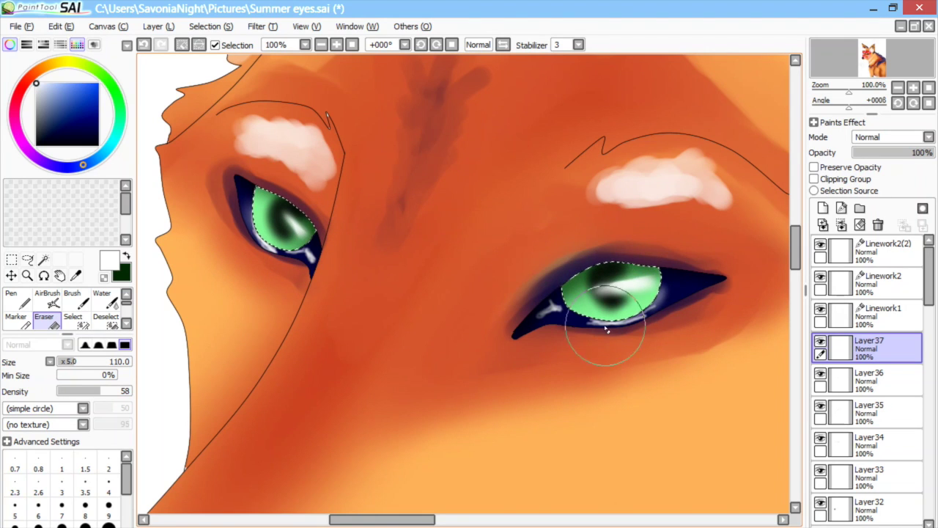
Step: Dot small white glints into both irises with the AirBrush at size 5 and set Layer37's blending mode to Luminosity
{"action": "left_click", "coordinate": [47, 299]}
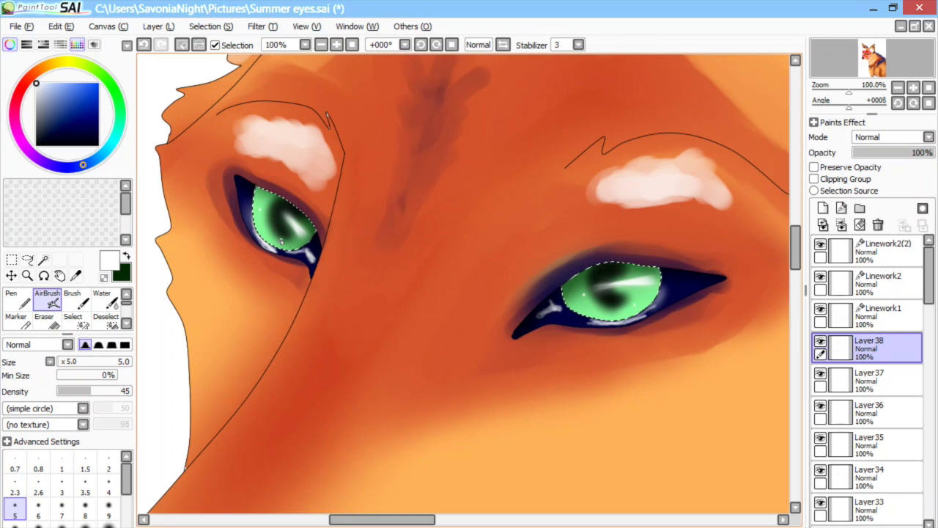
{"action": "left_click", "coordinate": [821, 342]}
{"action": "left_click", "coordinate": [891, 138]}
{"action": "left_click", "coordinate": [888, 195]}
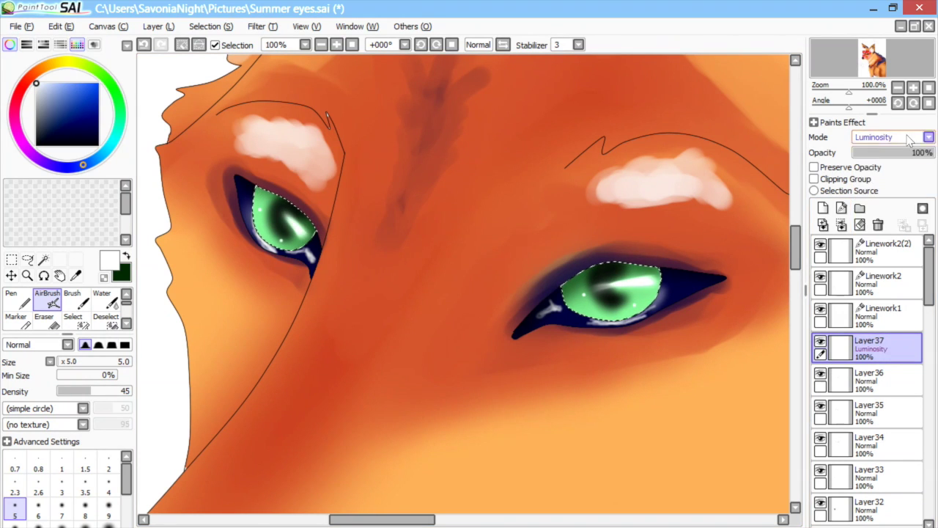
Step: On a new layer beneath Layer36, airbrush light blue over the lower irises at size 110 and set the layer to Luminosity
{"action": "left_click", "coordinate": [823, 209]}
{"action": "left_click_drag", "start_coordinate": [883, 347], "coordinate": [883, 421]}
{"action": "left_click", "coordinate": [821, 406]}
{"action": "left_click", "coordinate": [821, 406]}
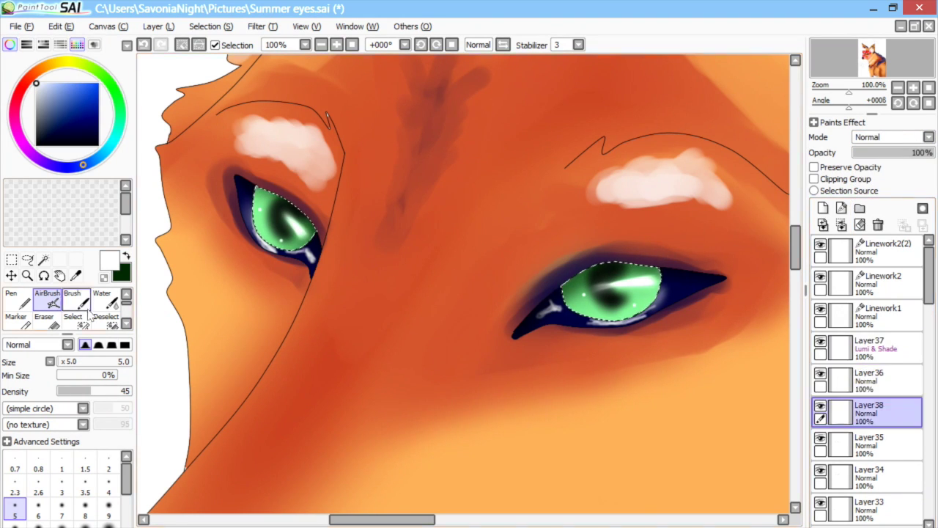
{"action": "left_click", "coordinate": [75, 361]}
{"action": "left_click_drag", "start_coordinate": [236, 232], "coordinate": [269, 266]}
{"action": "mouse_move", "coordinate": [631, 356]}
{"action": "left_mouse_down"}
{"action": "mouse_move", "coordinate": [601, 335]}
{"action": "mouse_move", "coordinate": [651, 323]}
{"action": "left_mouse_up"}
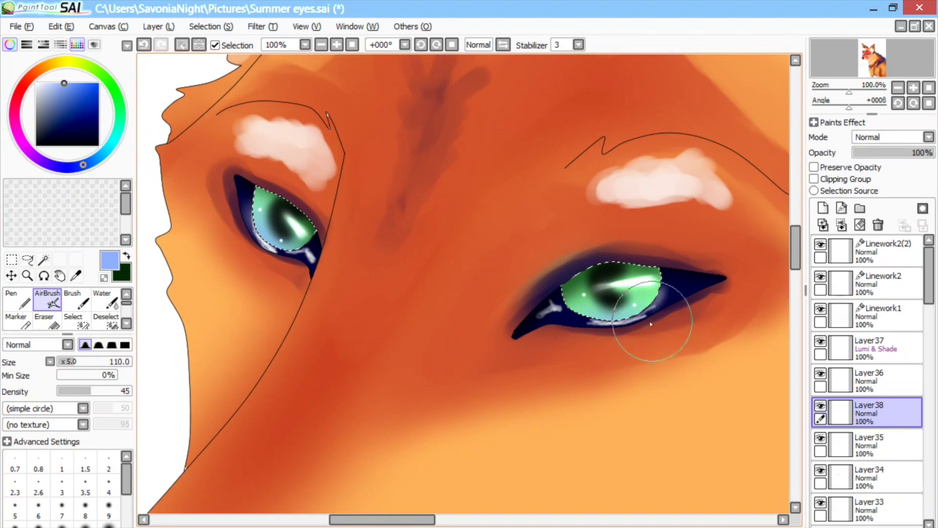
{"action": "left_click", "coordinate": [891, 137]}
{"action": "left_click", "coordinate": [909, 139]}
Step: On a new layer above Layer38, airbrush white over the lower irises at size 50 and set it to Luminosity at 62% opacity
{"action": "left_click", "coordinate": [823, 208]}
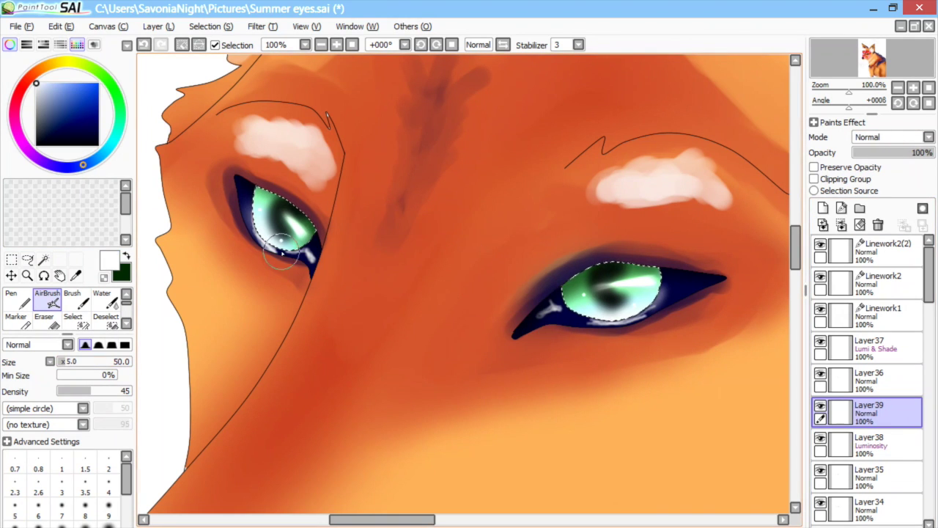
{"action": "left_click", "coordinate": [891, 137]}
{"action": "left_click", "coordinate": [896, 201]}
{"action": "left_click", "coordinate": [904, 152]}
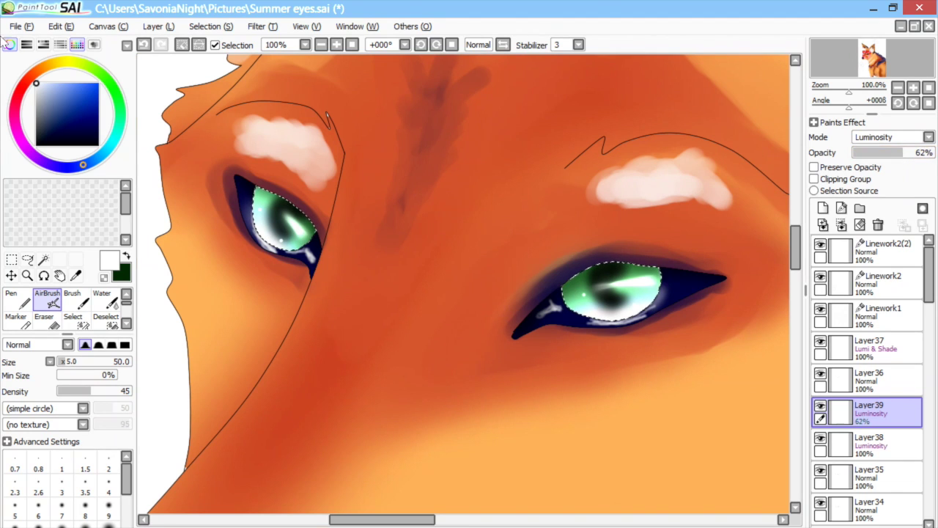
Step: Add a layer above Layer37 and fill both irises lime green with the Pen
{"action": "left_click", "coordinate": [822, 208]}
{"action": "left_click_drag", "start_coordinate": [890, 412], "coordinate": [896, 339]}
{"action": "left_click", "coordinate": [17, 299]}
{"action": "left_click", "coordinate": [79, 83]}
{"action": "left_click", "coordinate": [94, 69]}
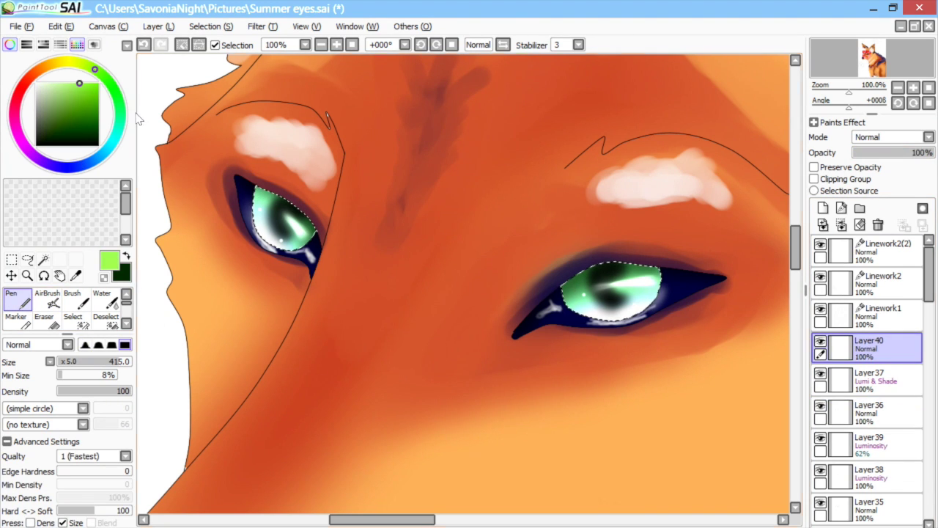
{"action": "left_click_drag", "start_coordinate": [612, 290], "coordinate": [355, 278]}
Step: Set the lime green layer's blending mode to Shade at 23% opacity and clear the iris selection
{"action": "left_click", "coordinate": [891, 138]}
{"action": "left_click", "coordinate": [890, 183]}
{"action": "left_click", "coordinate": [894, 138]}
{"action": "left_click", "coordinate": [891, 194]}
{"action": "mouse_move", "coordinate": [889, 153]}
{"action": "left_mouse_down"}
{"action": "mouse_move", "coordinate": [858, 155]}
{"action": "mouse_move", "coordinate": [894, 160]}
{"action": "left_mouse_up"}
{"action": "left_click", "coordinate": [873, 138]}
{"action": "left_click", "coordinate": [866, 205]}
{"action": "left_click", "coordinate": [321, 45]}
{"action": "left_click", "coordinate": [321, 45]}
{"action": "left_click", "coordinate": [321, 44]}
{"action": "left_click", "coordinate": [321, 45]}
{"action": "left_click", "coordinate": [211, 26]}
{"action": "left_click", "coordinate": [213, 42]}
Step: Add a new layer above Layer40 and undo the last AirBrush stroke
{"action": "left_click_drag", "start_coordinate": [454, 520], "coordinate": [473, 520]}
{"action": "mouse_move", "coordinate": [797, 253]}
{"action": "left_mouse_down"}
{"action": "mouse_move", "coordinate": [800, 284]}
{"action": "mouse_move", "coordinate": [799, 248]}
{"action": "left_mouse_up"}
{"action": "left_click", "coordinate": [823, 209]}
{"action": "left_click", "coordinate": [337, 45]}
{"action": "key", "text": "v"}
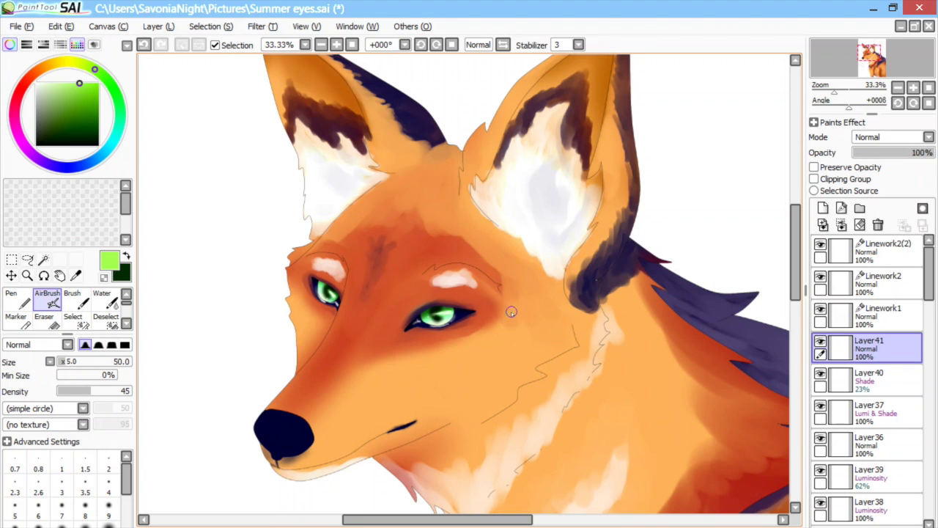
{"action": "key", "text": "ctrl+z"}
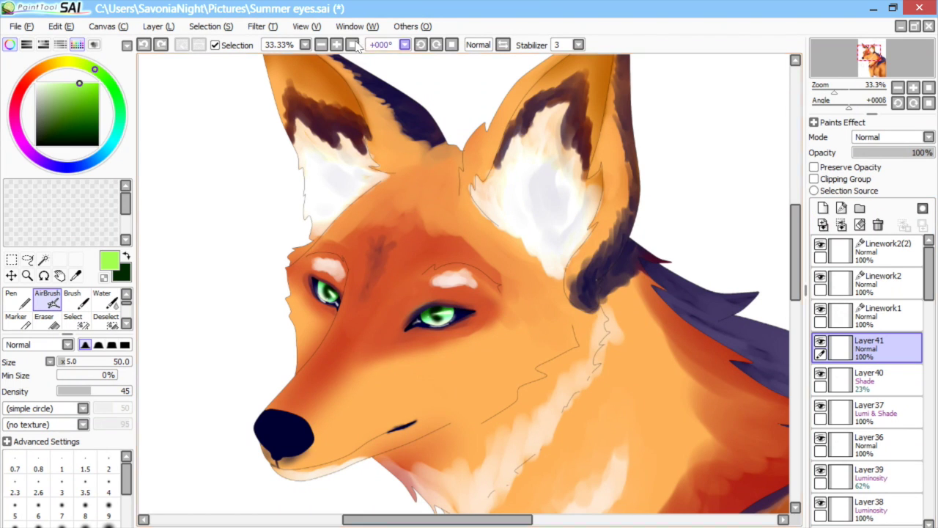
Step: Try an airbrushed pale pink highlight on the muzzle on a new layer above Linework1, then delete that layer
{"action": "key", "text": "minus"}
{"action": "left_click", "coordinate": [823, 208]}
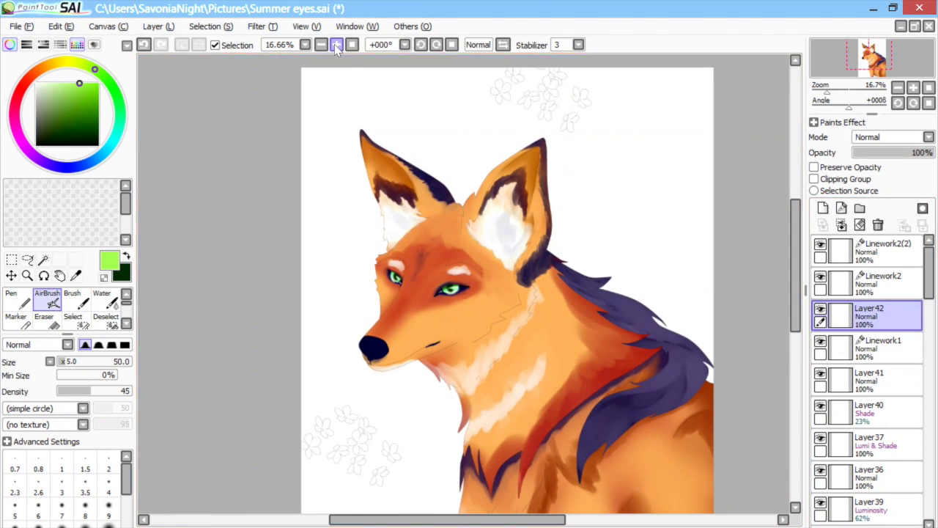
{"action": "left_click", "coordinate": [337, 45]}
{"action": "left_click", "coordinate": [336, 45]}
{"action": "left_click", "coordinate": [336, 46]}
{"action": "left_click", "coordinate": [18, 98]}
{"action": "left_click_drag", "start_coordinate": [443, 520], "coordinate": [428, 520]}
{"action": "left_click_drag", "start_coordinate": [796, 250], "coordinate": [796, 261]}
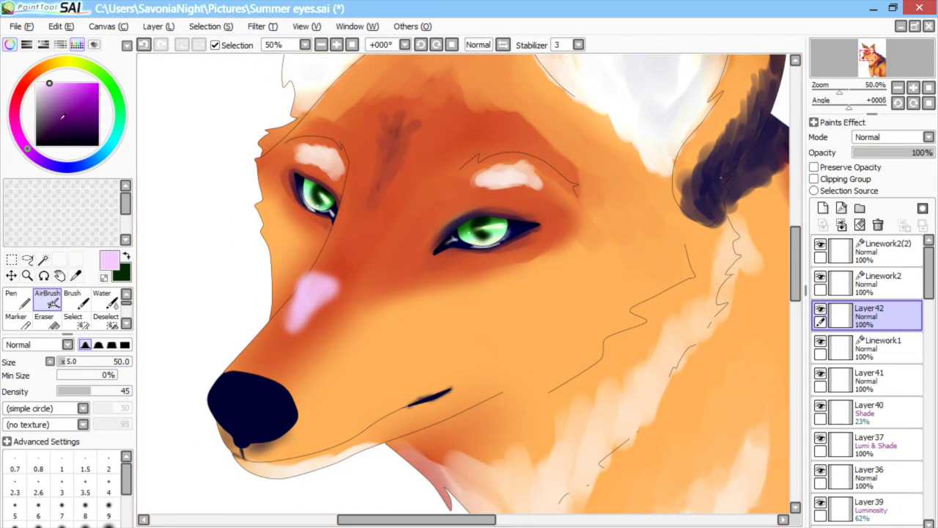
{"action": "left_click", "coordinate": [882, 226]}
Step: Delete the Linework2 and Linework2(2) layers
{"action": "left_click", "coordinate": [321, 45]}
{"action": "left_click", "coordinate": [321, 45]}
{"action": "left_click", "coordinate": [321, 46]}
{"action": "left_click", "coordinate": [883, 282]}
{"action": "left_click", "coordinate": [879, 225]}
{"action": "left_click", "coordinate": [883, 251]}
{"action": "left_click", "coordinate": [879, 225]}
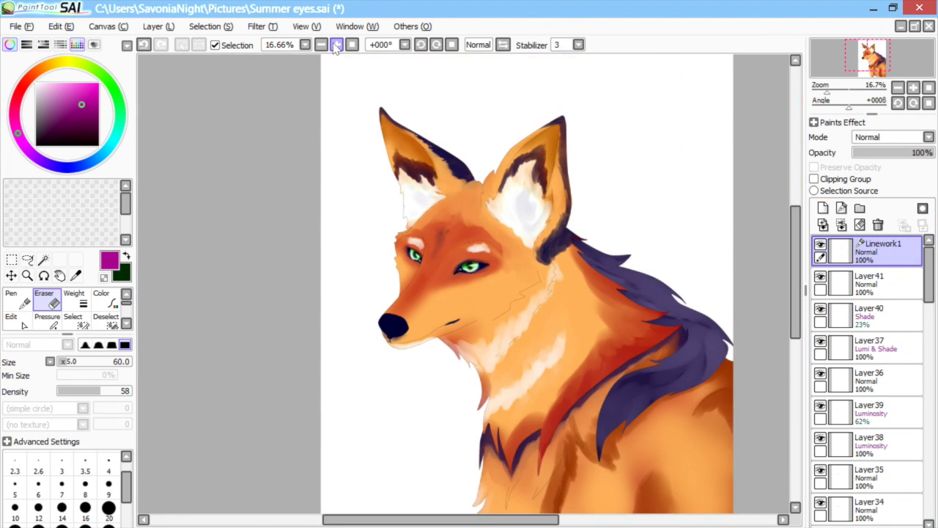
Step: Copy the entire purple gradient from IMG_287916.jpg into Summer eyes.sai and move its layer below Layer1
{"action": "left_click", "coordinate": [321, 45]}
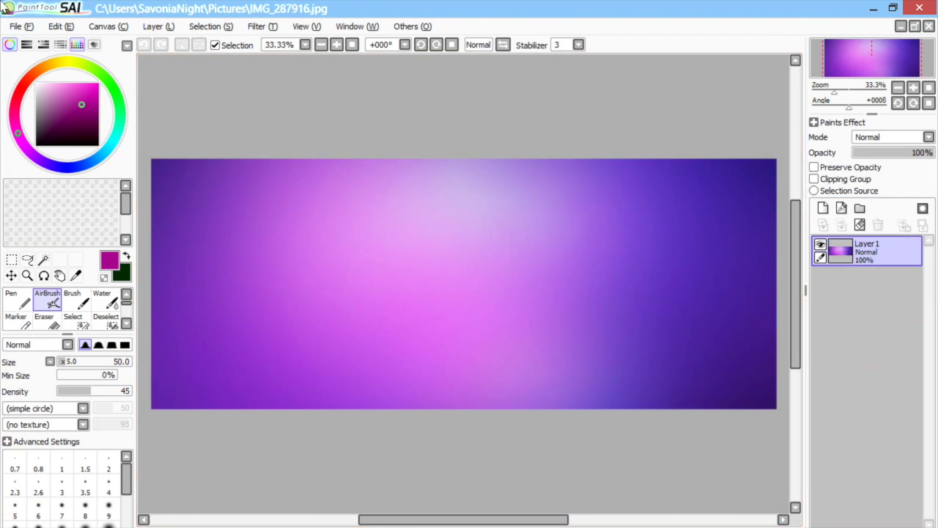
{"action": "left_click", "coordinate": [211, 27]}
{"action": "left_click", "coordinate": [220, 176]}
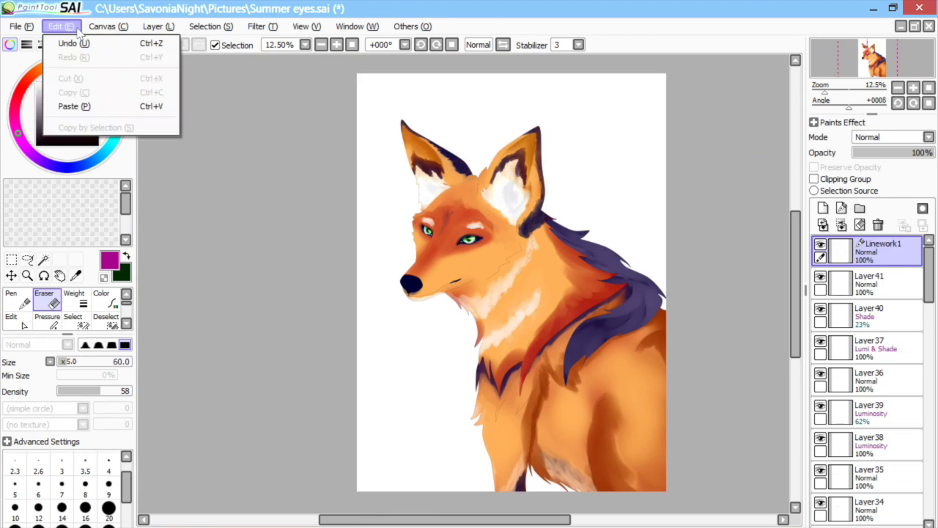
{"action": "left_click", "coordinate": [74, 104]}
{"action": "scroll", "coordinate": [872, 381], "scroll_direction": "down", "scroll_amount": 10}
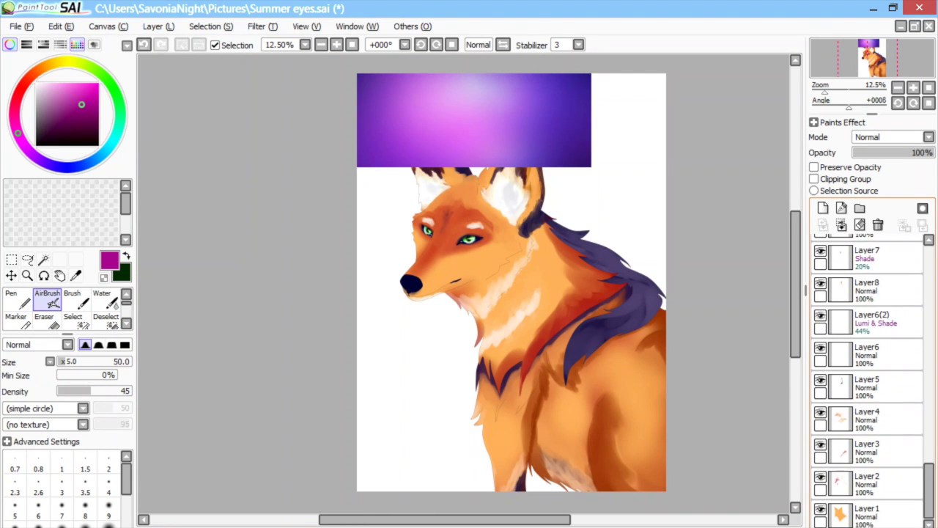
{"action": "left_click_drag", "start_coordinate": [871, 515], "coordinate": [871, 524]}
Step: Transform the purple gradient layer, enlarging and slightly rotating it to cover the whole canvas behind the wolf
{"action": "left_click", "coordinate": [158, 26]}
{"action": "left_click", "coordinate": [192, 267]}
{"action": "left_click_drag", "start_coordinate": [591, 167], "coordinate": [724, 514]}
{"action": "left_click_drag", "start_coordinate": [638, 454], "coordinate": [620, 445]}
{"action": "left_click_drag", "start_coordinate": [509, 494], "coordinate": [506, 500]}
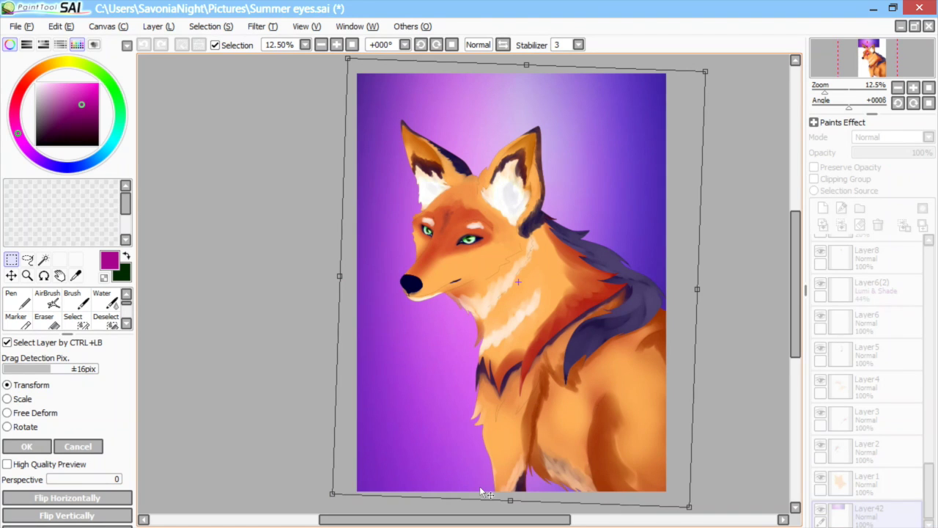
{"action": "key", "text": "Return"}
Step: Adjust the hue, saturation and luminescence of the purple background gradient to turn it into a deep blue
{"action": "left_click", "coordinate": [262, 27]}
{"action": "left_click", "coordinate": [289, 43]}
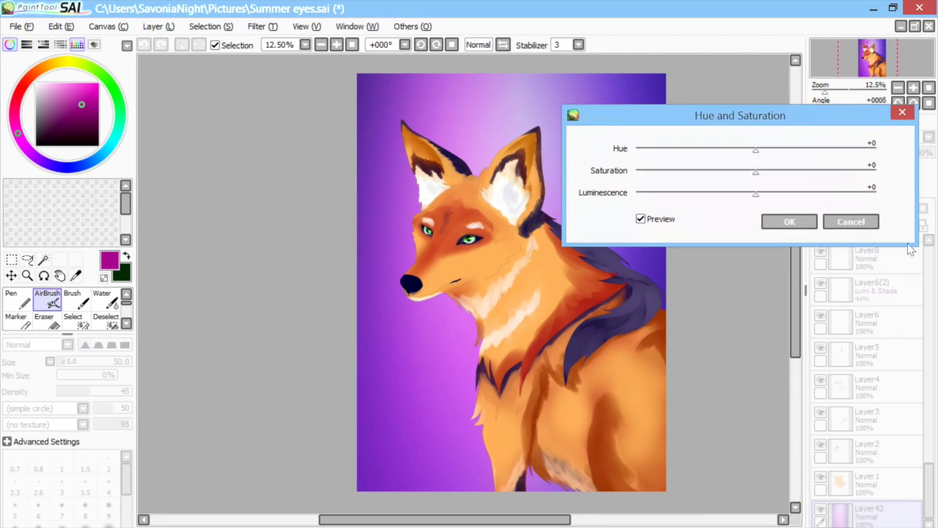
{"action": "left_click_drag", "start_coordinate": [770, 150], "coordinate": [873, 149]}
{"action": "left_click_drag", "start_coordinate": [756, 193], "coordinate": [689, 205]}
{"action": "left_click_drag", "start_coordinate": [756, 171], "coordinate": [894, 192]}
{"action": "left_click_drag", "start_coordinate": [873, 150], "coordinate": [726, 162]}
{"action": "left_click_drag", "start_coordinate": [689, 194], "coordinate": [706, 199]}
{"action": "left_click_drag", "start_coordinate": [874, 172], "coordinate": [725, 176]}
{"action": "left_click", "coordinate": [777, 172]}
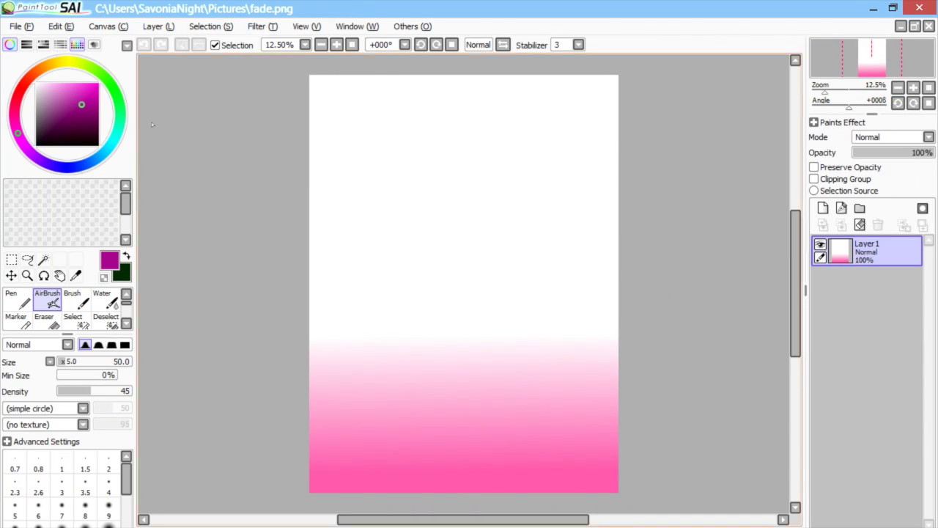
Step: Copy the whole pink fade from fade.png into Summer eyes.sai and transform it to cover the lower background
{"action": "key", "text": "ctrl+a"}
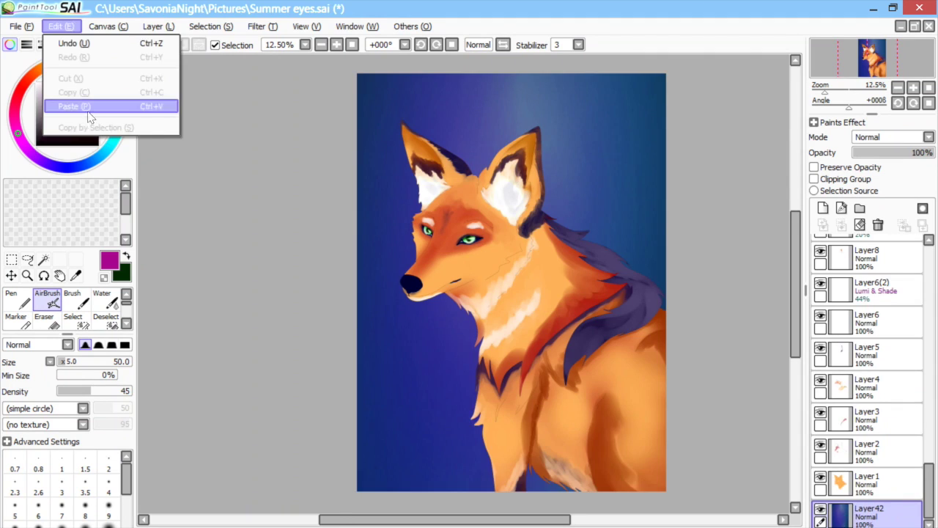
{"action": "left_click", "coordinate": [87, 111]}
{"action": "key", "text": "ctrl+t"}
{"action": "left_click_drag", "start_coordinate": [666, 333], "coordinate": [689, 289]}
{"action": "left_click_drag", "start_coordinate": [704, 308], "coordinate": [712, 328]}
{"action": "left_click_drag", "start_coordinate": [582, 439], "coordinate": [536, 459]}
{"action": "key", "text": "Return"}
Step: Recolour the pasted pink fade to bright green with hue +74 and luminescence +27
{"action": "key", "text": "ctrl+u"}
{"action": "left_click_drag", "start_coordinate": [781, 169], "coordinate": [846, 179]}
{"action": "left_click_drag", "start_coordinate": [757, 204], "coordinate": [790, 204]}
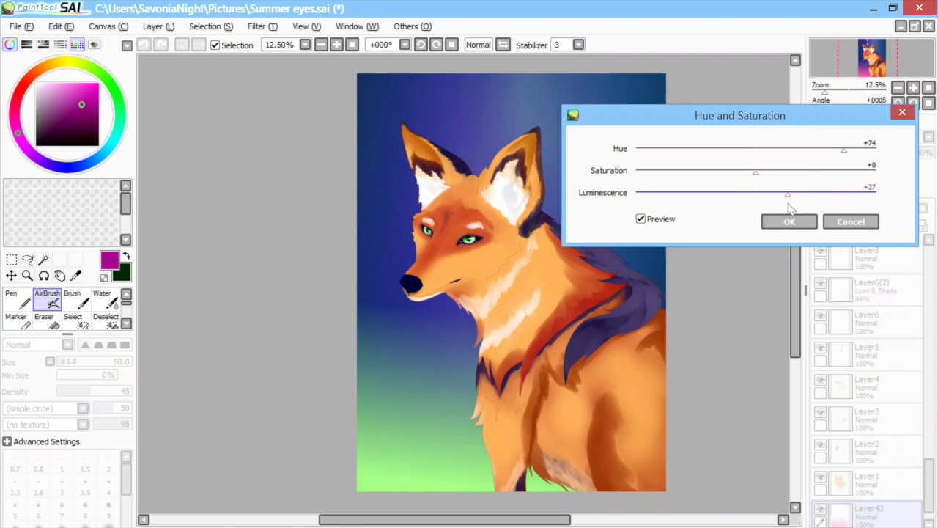
{"action": "key", "text": "Return"}
Step: Create a new layer and move it to the top of the stack, above Linework1
{"action": "left_click", "coordinate": [823, 209]}
{"action": "left_click_drag", "start_coordinate": [879, 510], "coordinate": [898, 245]}
{"action": "left_click", "coordinate": [337, 47]}
{"action": "key", "text": "n"}
{"action": "key", "text": "x"}
{"action": "mouse_move", "coordinate": [674, 204]}
{"action": "left_mouse_down"}
{"action": "mouse_move", "coordinate": [603, 313]}
{"action": "mouse_move", "coordinate": [506, 422]}
{"action": "mouse_move", "coordinate": [405, 367]}
{"action": "left_mouse_up"}
{"action": "key", "text": "ctrl+z"}
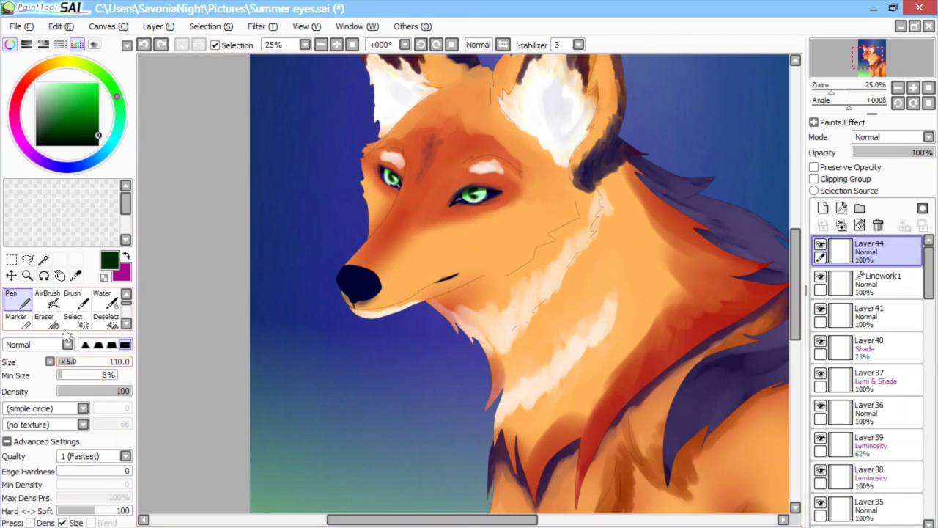
Step: Airbrush a dark navy cord at size 125 around the wolf's neck, looping out in front of the chest
{"action": "key", "text": "v"}
{"action": "left_click", "coordinate": [85, 163]}
{"action": "mouse_move", "coordinate": [687, 211]}
{"action": "left_mouse_down"}
{"action": "mouse_move", "coordinate": [443, 475]}
{"action": "mouse_move", "coordinate": [335, 395]}
{"action": "mouse_move", "coordinate": [412, 402]}
{"action": "mouse_move", "coordinate": [481, 344]}
{"action": "mouse_move", "coordinate": [453, 401]}
{"action": "left_mouse_up"}
Step: Try duplicating the cord layer Layer44 twice, and undo both copies
{"action": "left_click", "coordinate": [159, 27]}
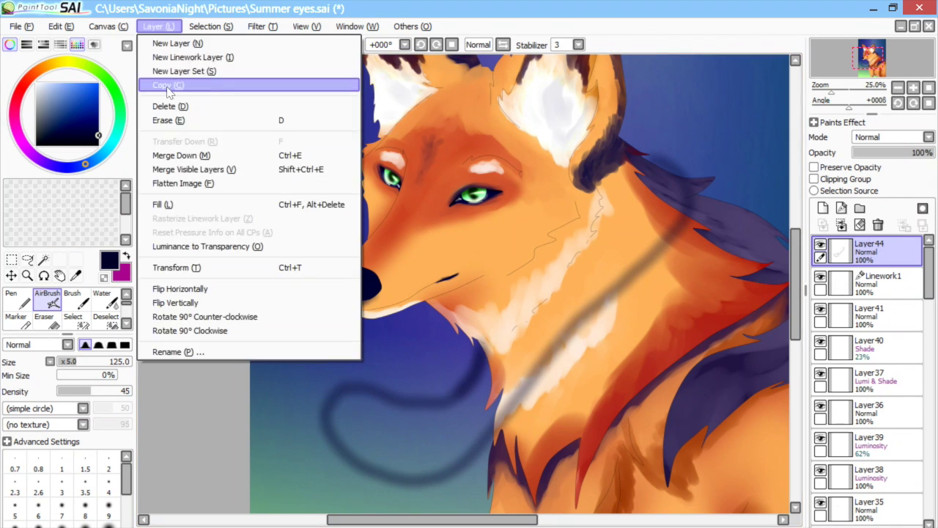
{"action": "left_click", "coordinate": [167, 88]}
{"action": "left_click", "coordinate": [159, 27]}
{"action": "left_click", "coordinate": [159, 87]}
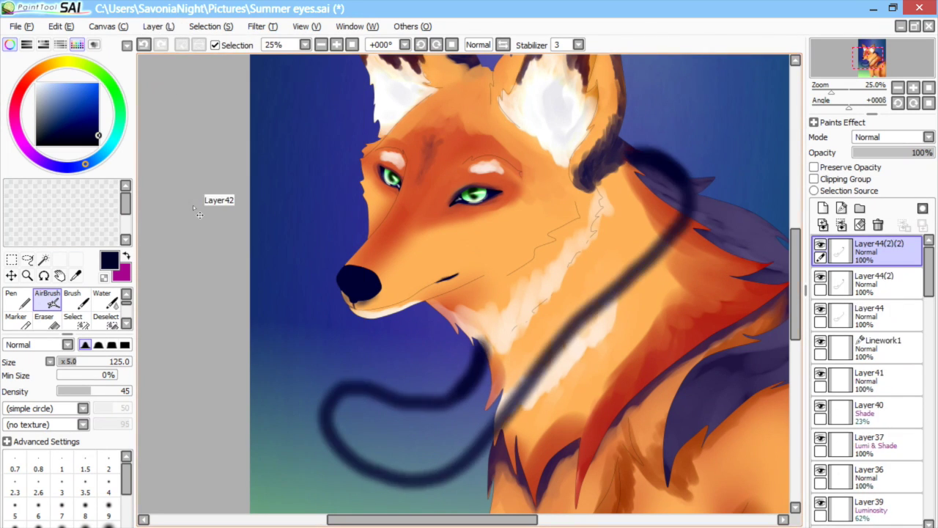
{"action": "key", "text": "ctrl+z"}
{"action": "key", "text": "ctrl+z"}
Step: Erase along the cord's edges with a large soft eraser to make it thinner and more even
{"action": "key", "text": "e"}
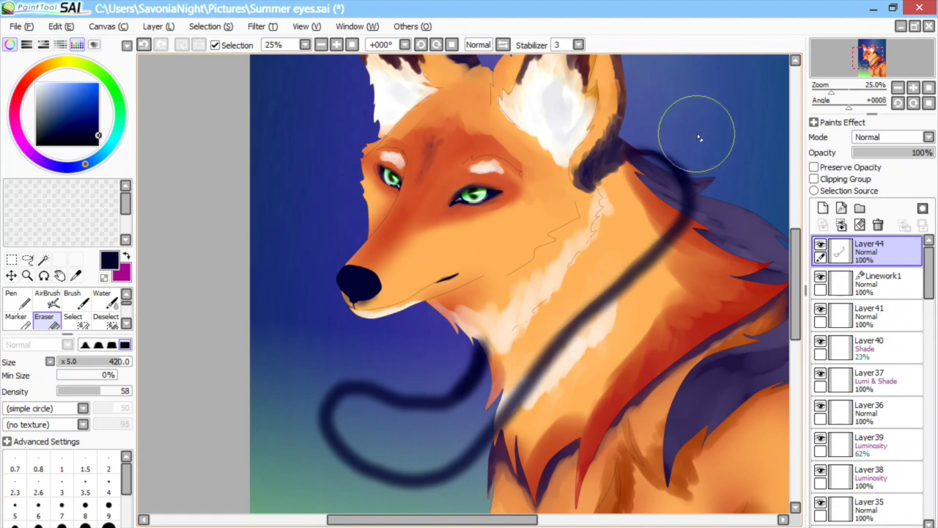
{"action": "mouse_move", "coordinate": [566, 395]}
{"action": "left_mouse_down"}
{"action": "mouse_move", "coordinate": [603, 335]}
{"action": "mouse_move", "coordinate": [714, 250]}
{"action": "left_mouse_up"}
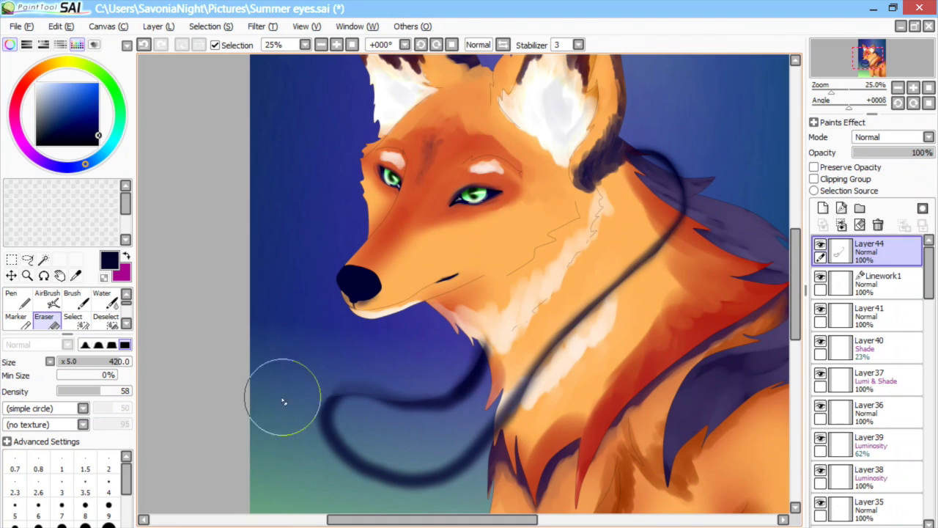
{"action": "scroll", "coordinate": [408, 358], "scroll_direction": "down", "scroll_amount": 2}
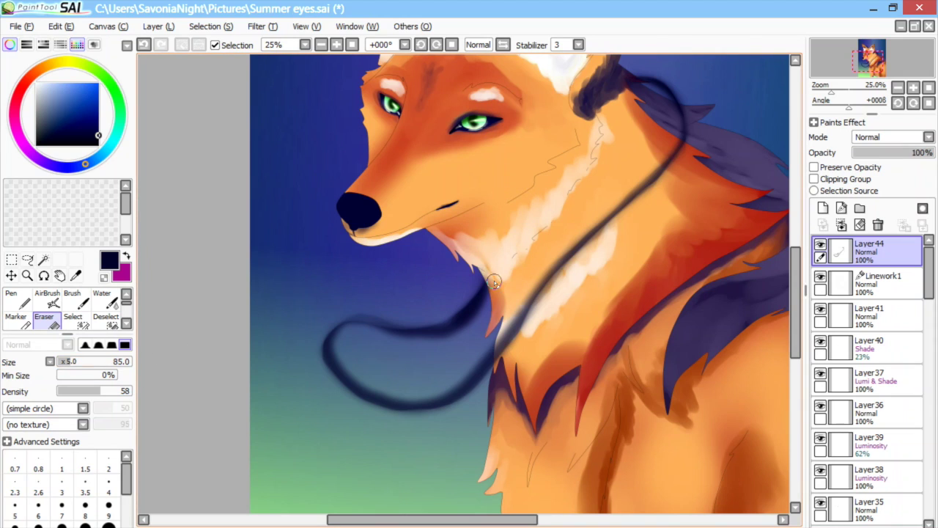
Step: Add a new layer above the cord and sample a green from the wolf's eye for the airbrush
{"action": "left_click", "coordinate": [823, 208]}
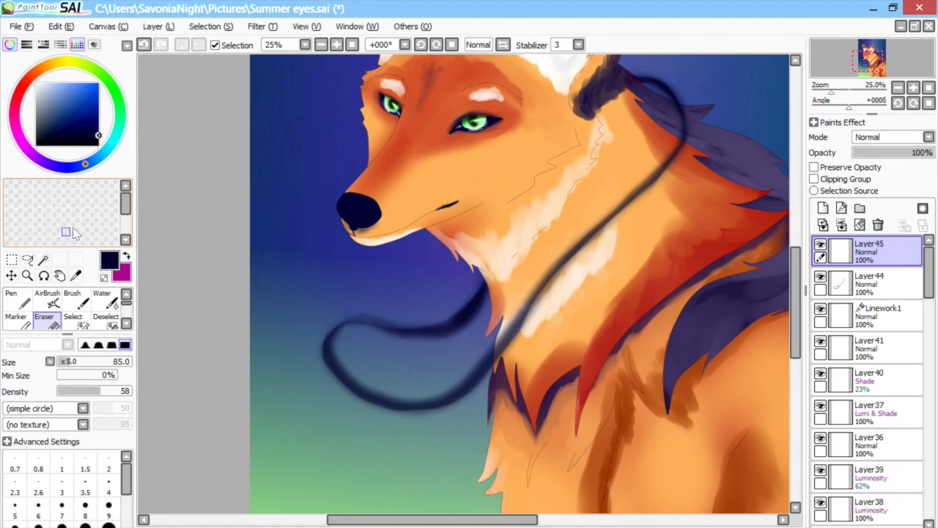
{"action": "left_click", "coordinate": [485, 115], "text": "alt"}
{"action": "left_click", "coordinate": [48, 299]}
{"action": "left_click", "coordinate": [336, 45]}
{"action": "left_click_drag", "start_coordinate": [795, 304], "coordinate": [795, 319]}
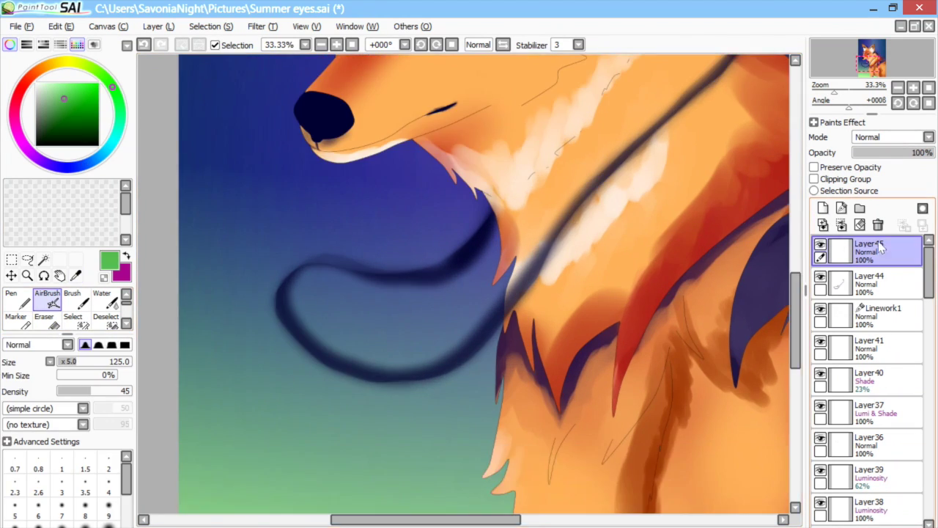
Step: Duplicate the cord layer Layer44 to make the cord darker and denser
{"action": "left_click", "coordinate": [872, 284]}
{"action": "left_click", "coordinate": [158, 26]}
{"action": "left_click", "coordinate": [170, 85]}
{"action": "scroll", "coordinate": [397, 282], "scroll_direction": "up", "scroll_amount": 1}
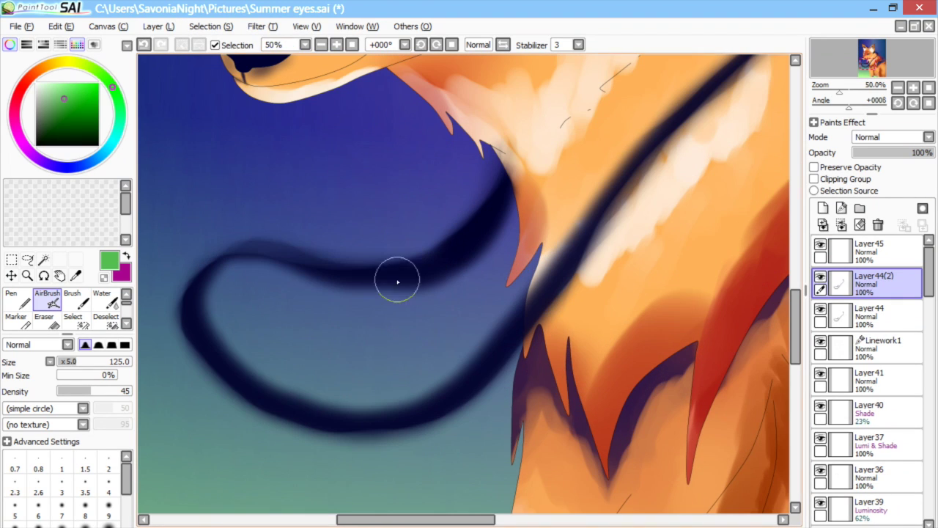
Step: Try airbrushed green strokes hanging from the cord's lower loop, and undo them
{"action": "left_click", "coordinate": [273, 384]}
{"action": "scroll", "coordinate": [276, 283], "scroll_direction": "down", "scroll_amount": 2}
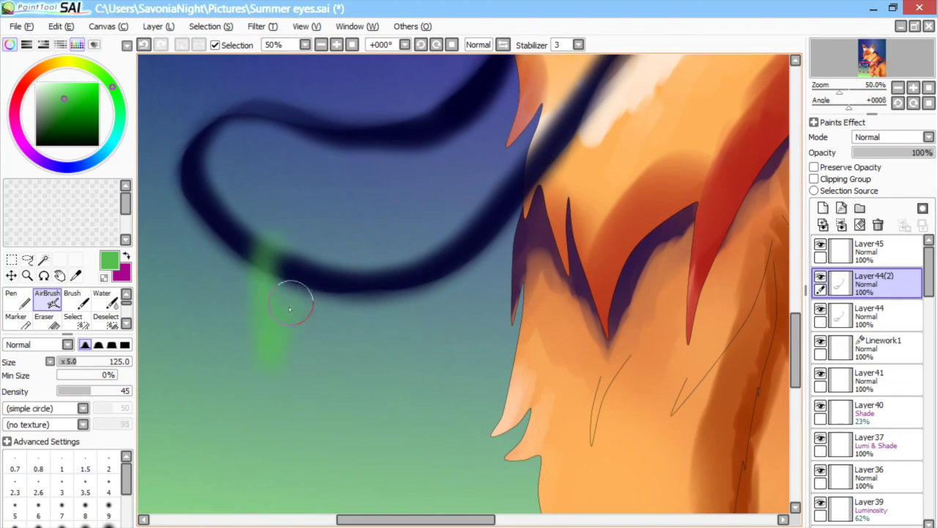
{"action": "left_click_drag", "start_coordinate": [287, 292], "coordinate": [265, 253]}
{"action": "key", "text": "ctrl+z"}
{"action": "key", "text": "ctrl+z"}
Step: Try painting a green pendant shape at the outer end of the cord with the airbrush at size 55
{"action": "left_click_drag", "start_coordinate": [415, 519], "coordinate": [389, 519]}
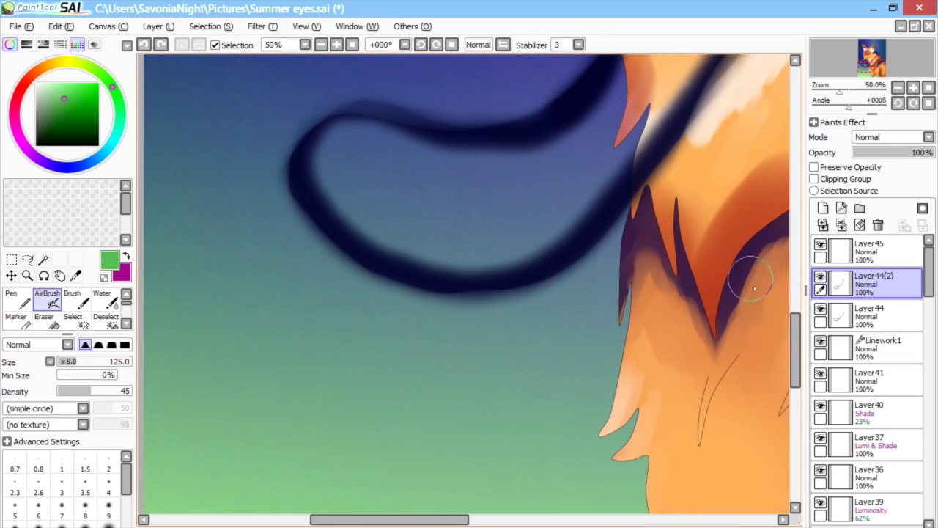
{"action": "left_click_drag", "start_coordinate": [795, 349], "coordinate": [795, 331]}
{"action": "left_click_drag", "start_coordinate": [297, 247], "coordinate": [191, 323]}
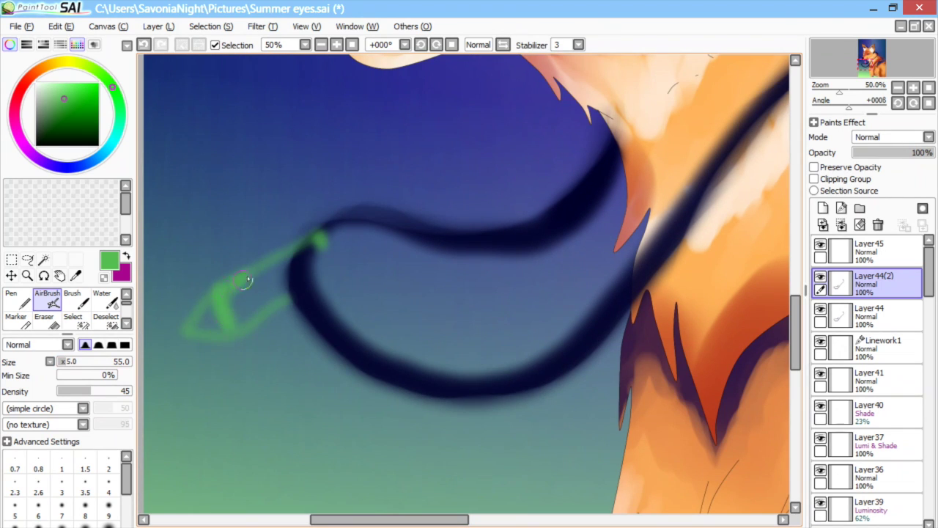
{"action": "left_click_drag", "start_coordinate": [348, 519], "coordinate": [319, 519]}
{"action": "double_click", "coordinate": [337, 45]}
{"action": "mouse_move", "coordinate": [218, 290]}
{"action": "left_mouse_down"}
{"action": "mouse_move", "coordinate": [318, 232]}
{"action": "mouse_move", "coordinate": [321, 295]}
{"action": "mouse_move", "coordinate": [267, 286]}
{"action": "mouse_move", "coordinate": [242, 344]}
{"action": "mouse_move", "coordinate": [278, 290]}
{"action": "mouse_move", "coordinate": [150, 381]}
{"action": "mouse_move", "coordinate": [198, 369]}
{"action": "left_mouse_up"}
{"action": "mouse_move", "coordinate": [391, 197]}
{"action": "left_mouse_down"}
{"action": "mouse_move", "coordinate": [408, 203]}
{"action": "mouse_move", "coordinate": [392, 216]}
{"action": "left_mouse_up"}
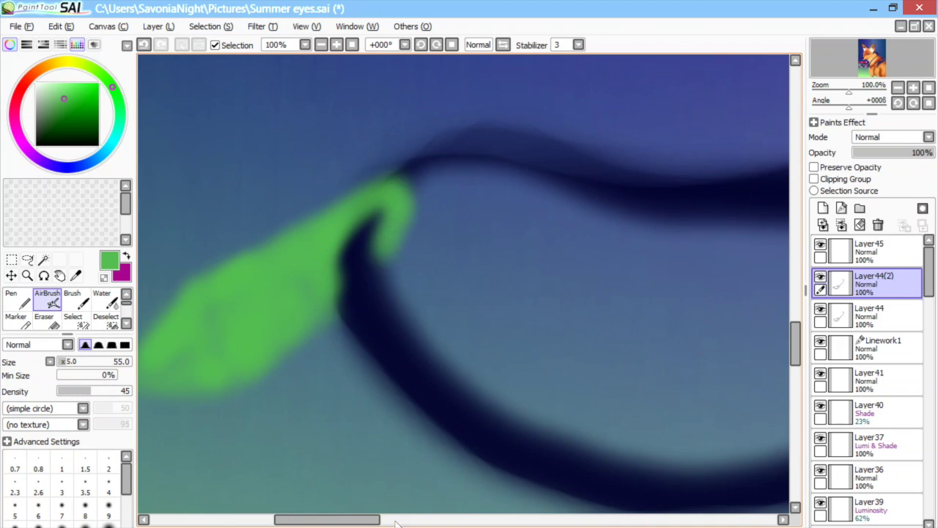
Step: Undo the airbrushed green pendant strokes
{"action": "scroll", "coordinate": [440, 235], "scroll_direction": "left", "scroll_amount": 1}
{"action": "key", "text": "ctrl+z"}
{"action": "key", "text": "ctrl+z"}
{"action": "key", "text": "ctrl+z"}
{"action": "key", "text": "ctrl+z"}
{"action": "key", "text": "ctrl+z"}
{"action": "key", "text": "ctrl+z"}
{"action": "key", "text": "ctrl+z"}
{"action": "key", "text": "ctrl+z"}
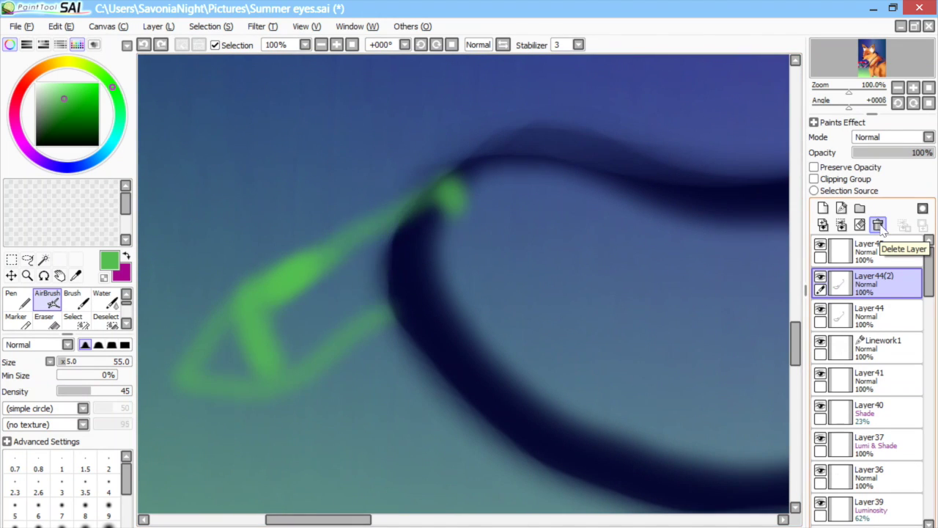
{"action": "key", "text": "ctrl+y"}
Step: Outline a long pointed pendant with an inner groove, ring and cord clasp on a new linework layer, discarding the extra linework layer
{"action": "left_click", "coordinate": [865, 249]}
{"action": "left_click", "coordinate": [842, 208]}
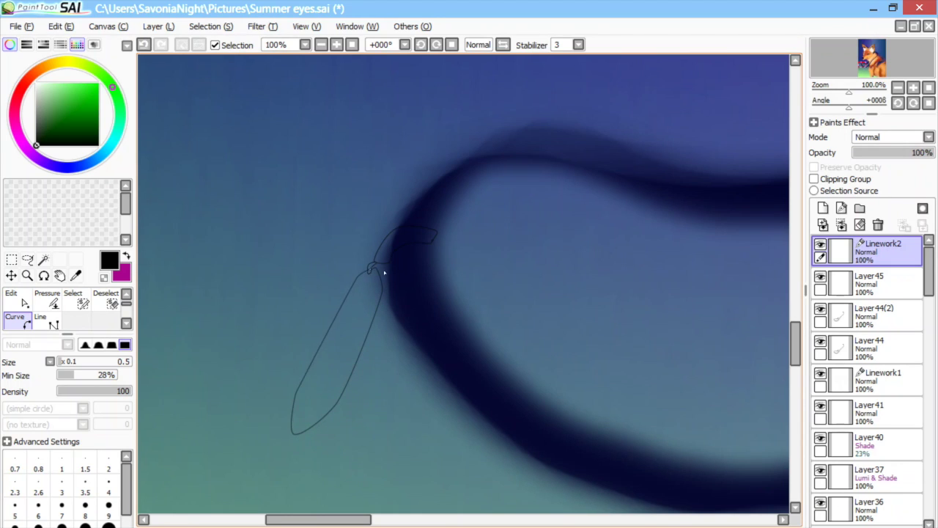
{"action": "left_click", "coordinate": [841, 208]}
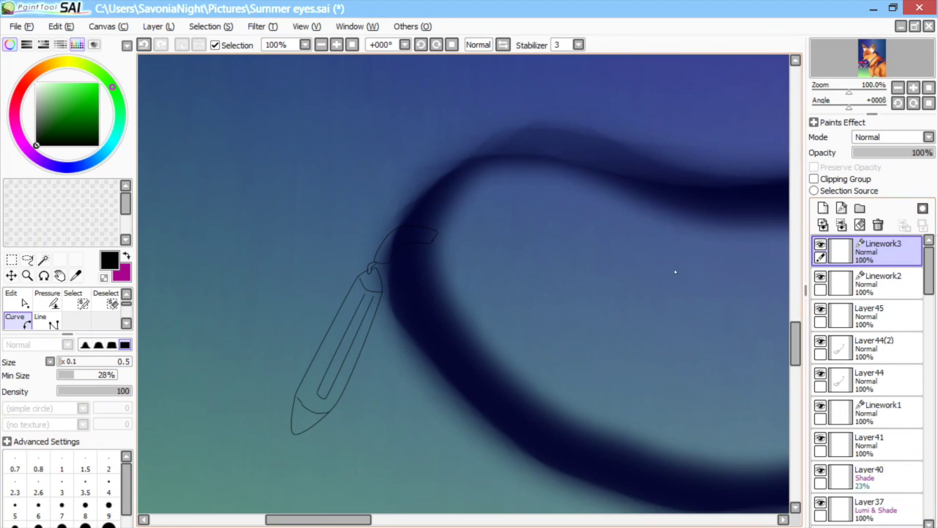
{"action": "left_click", "coordinate": [878, 225]}
Step: Select the clasp and ring outlines with the Magic Wand and paint their base colour on Layer45
{"action": "left_click", "coordinate": [44, 259]}
{"action": "left_click", "coordinate": [403, 240]}
{"action": "left_click", "coordinate": [372, 268]}
{"action": "left_click", "coordinate": [843, 283]}
{"action": "left_click", "coordinate": [18, 299]}
{"action": "left_click", "coordinate": [98, 125]}
{"action": "left_click_drag", "start_coordinate": [378, 260], "coordinate": [433, 233]}
{"action": "left_click", "coordinate": [44, 84]}
{"action": "left_click", "coordinate": [371, 267]}
Step: Airbrush dark blue-grey shading and white highlights onto the pendant's clasp to make it look metallic
{"action": "left_click", "coordinate": [98, 158]}
{"action": "left_click", "coordinate": [51, 105]}
{"action": "left_click", "coordinate": [46, 299]}
{"action": "left_click", "coordinate": [98, 138]}
{"action": "mouse_move", "coordinate": [434, 270]}
{"action": "left_mouse_down"}
{"action": "mouse_move", "coordinate": [425, 234]}
{"action": "mouse_move", "coordinate": [386, 279]}
{"action": "left_mouse_up"}
{"action": "left_click", "coordinate": [36, 84]}
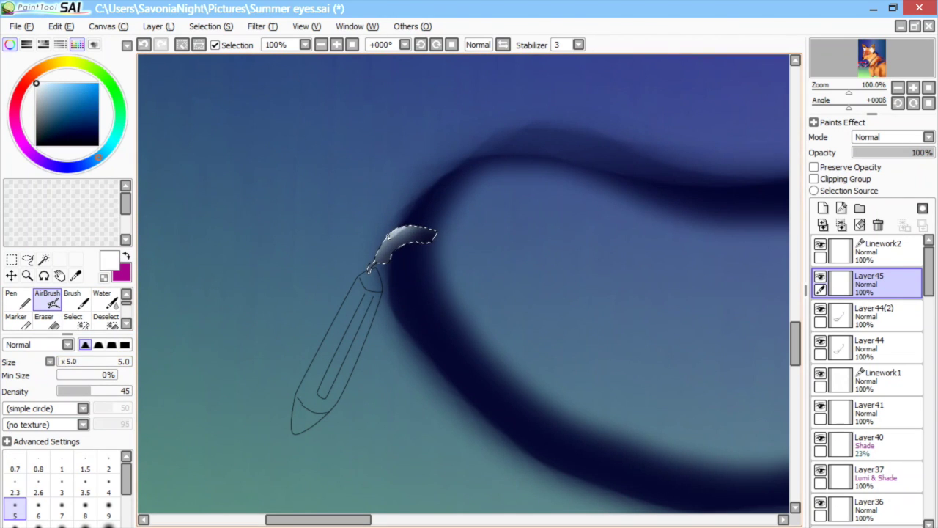
Step: Select the pendant body with the Magic Wand and fill it with light green on a new layer above Layer45
{"action": "left_click", "coordinate": [872, 249]}
{"action": "left_click", "coordinate": [43, 260]}
{"action": "left_click", "coordinate": [360, 314]}
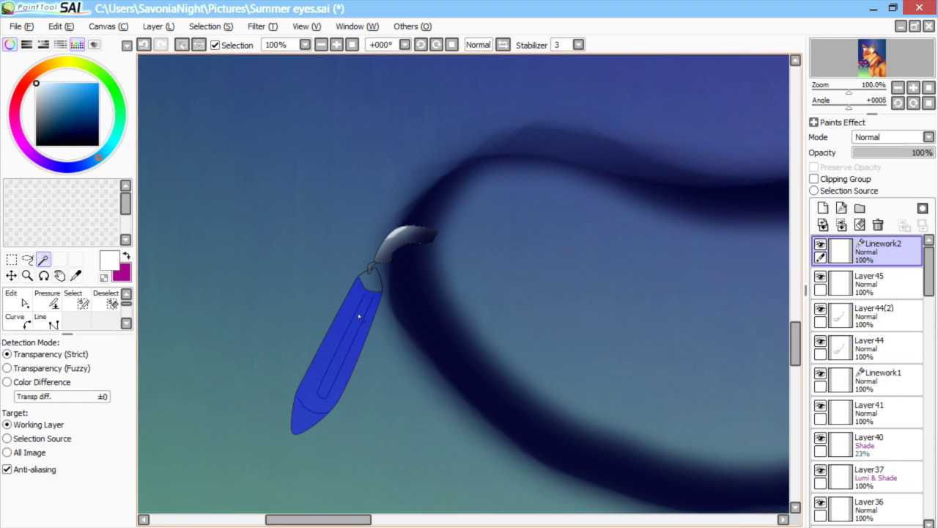
{"action": "left_click", "coordinate": [869, 282]}
{"action": "left_click", "coordinate": [821, 210]}
{"action": "left_click", "coordinate": [18, 299]}
{"action": "left_click", "coordinate": [100, 72]}
{"action": "left_click", "coordinate": [65, 83]}
{"action": "left_click_drag", "start_coordinate": [374, 274], "coordinate": [261, 457]}
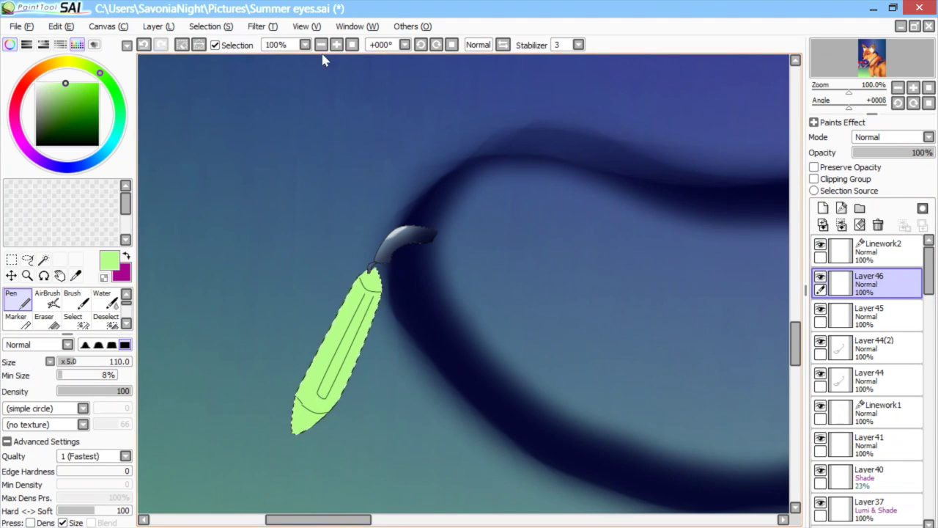
Step: Airbrush dark green shading into the pendant's inner groove at size 20
{"action": "left_click", "coordinate": [321, 46]}
{"action": "left_click", "coordinate": [321, 46]}
{"action": "left_click", "coordinate": [321, 46]}
{"action": "left_click", "coordinate": [337, 46]}
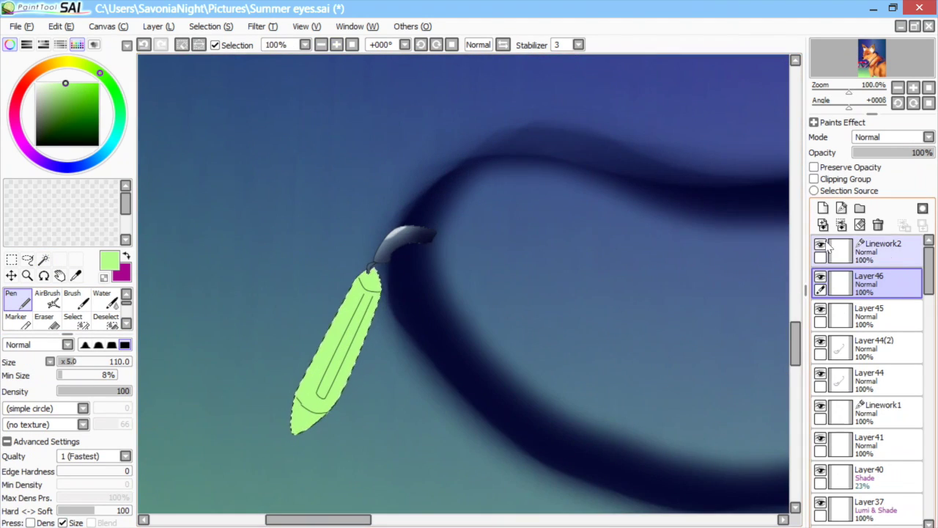
{"action": "left_click", "coordinate": [98, 123]}
{"action": "left_click", "coordinate": [48, 299]}
{"action": "left_click", "coordinate": [337, 45]}
{"action": "left_click", "coordinate": [108, 522]}
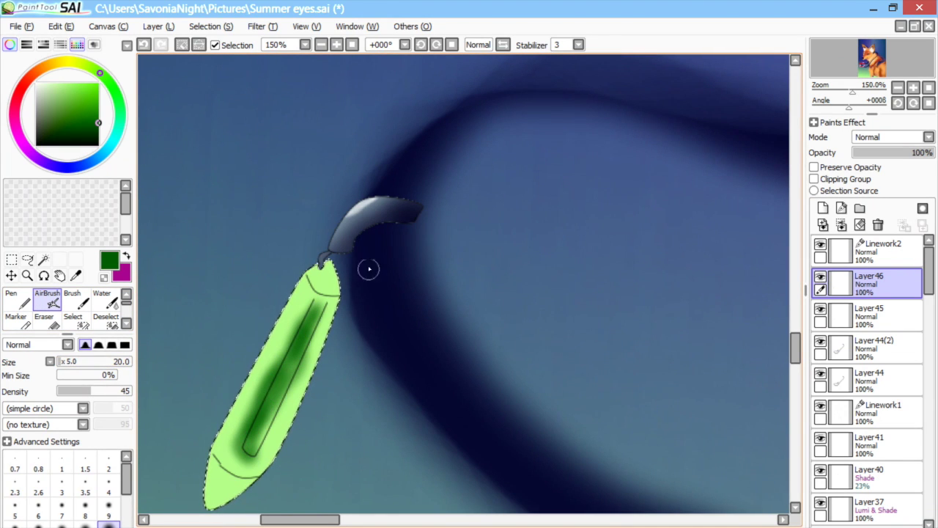
Step: Shade the pendant's lower-right edge and both tips with darker greens, and brighten its upper-left side with white
{"action": "left_click", "coordinate": [69, 362]}
{"action": "mouse_move", "coordinate": [348, 322]}
{"action": "left_mouse_down"}
{"action": "mouse_move", "coordinate": [335, 389]}
{"action": "mouse_move", "coordinate": [279, 467]}
{"action": "left_mouse_up"}
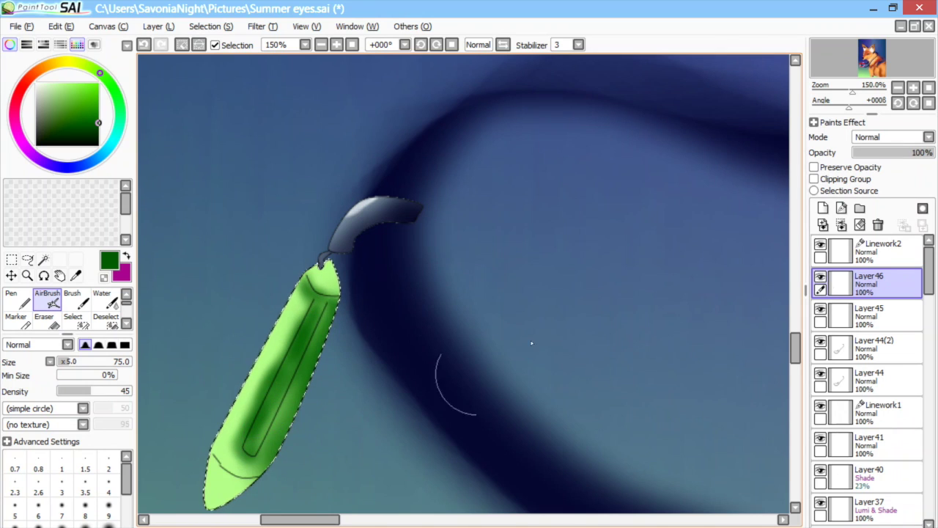
{"action": "scroll", "coordinate": [148, 178], "scroll_direction": "down", "scroll_amount": 3}
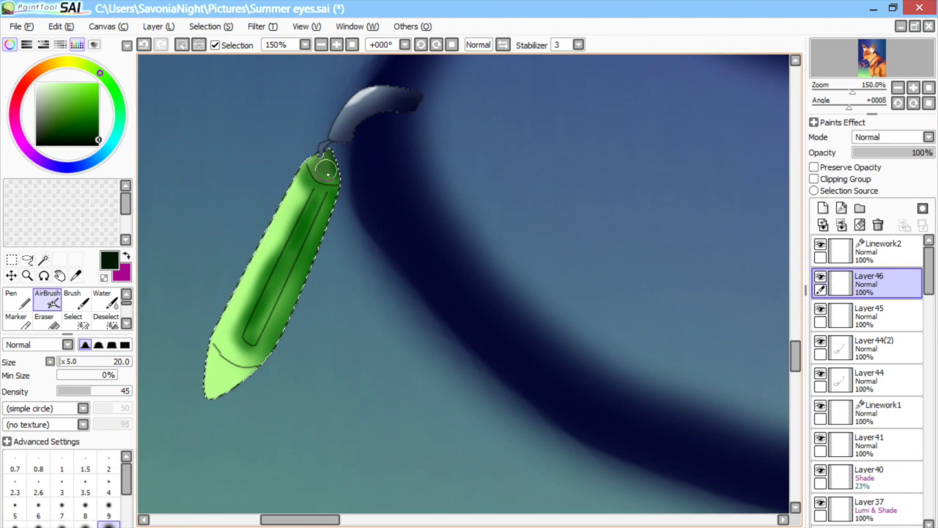
{"action": "left_click_drag", "start_coordinate": [302, 235], "coordinate": [269, 291]}
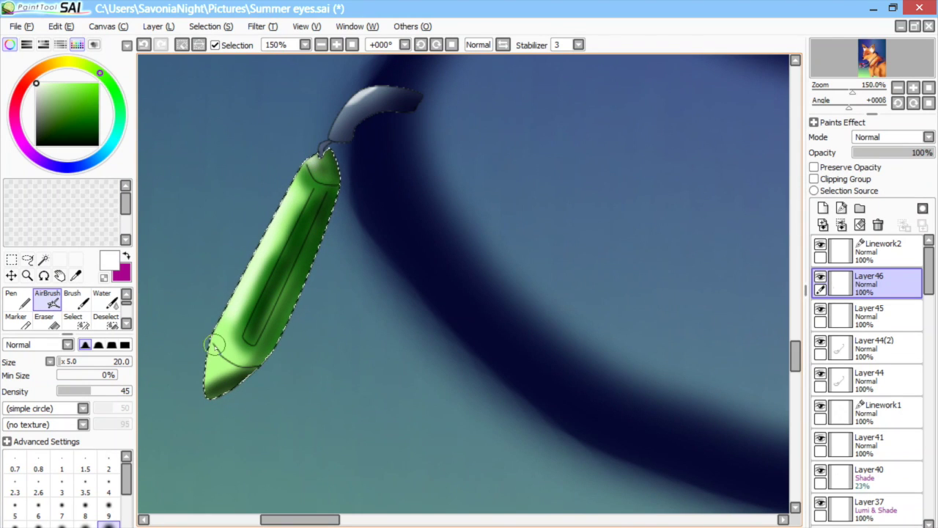
Step: Add small white reflections to the pendant on two new layers with the airbrush at size 5, and clear the selection
{"action": "left_click", "coordinate": [823, 208]}
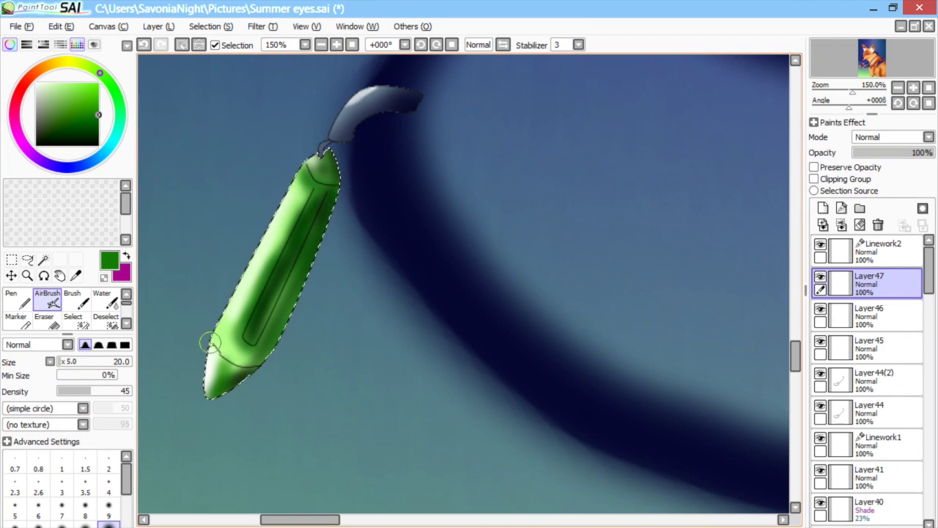
{"action": "left_click", "coordinate": [37, 83]}
{"action": "left_click", "coordinate": [14, 508]}
{"action": "left_click_drag", "start_coordinate": [287, 292], "coordinate": [273, 319]}
{"action": "left_click", "coordinate": [823, 209]}
{"action": "left_click_drag", "start_coordinate": [330, 157], "coordinate": [333, 170]}
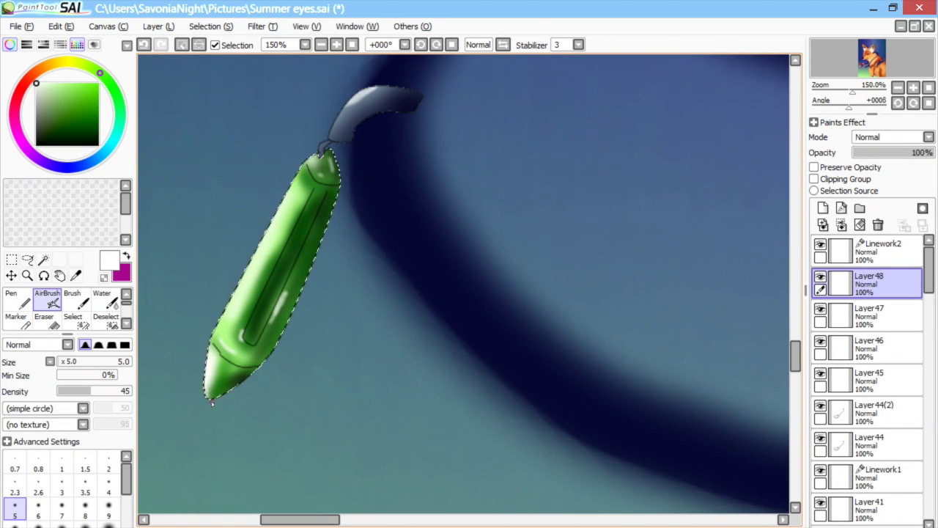
{"action": "left_click", "coordinate": [182, 45]}
Step: Airbrush a light green glow around the pendant on a new layer above Linework2, set to Lumi & Shade mode
{"action": "left_click", "coordinate": [321, 45]}
{"action": "left_click", "coordinate": [321, 45]}
{"action": "left_click", "coordinate": [321, 45]}
{"action": "left_click", "coordinate": [823, 208]}
{"action": "left_click", "coordinate": [88, 83]}
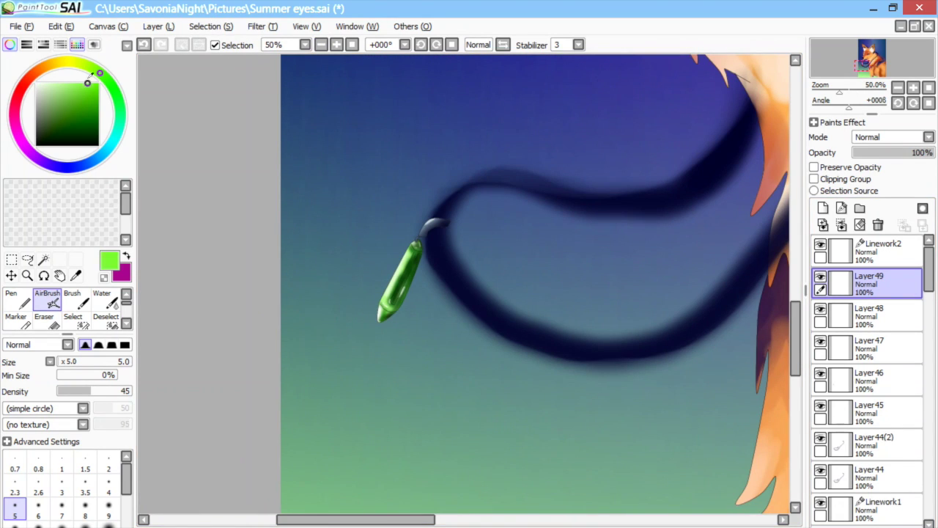
{"action": "left_click", "coordinate": [66, 83]}
{"action": "left_click", "coordinate": [878, 251]}
{"action": "left_click", "coordinate": [822, 209]}
{"action": "mouse_move", "coordinate": [416, 272]}
{"action": "left_mouse_down"}
{"action": "mouse_move", "coordinate": [387, 272]}
{"action": "mouse_move", "coordinate": [395, 282]}
{"action": "left_mouse_up"}
{"action": "left_click", "coordinate": [891, 137]}
{"action": "left_click", "coordinate": [872, 220]}
Step: Erase the outer edges of the pendant's glow on both sides and nudge the glow layer slightly into place
{"action": "left_click", "coordinate": [44, 317]}
{"action": "left_click_drag", "start_coordinate": [335, 194], "coordinate": [295, 264]}
{"action": "left_click_drag", "start_coordinate": [526, 267], "coordinate": [464, 373]}
{"action": "left_click", "coordinate": [11, 276]}
{"action": "left_click_drag", "start_coordinate": [396, 339], "coordinate": [400, 342]}
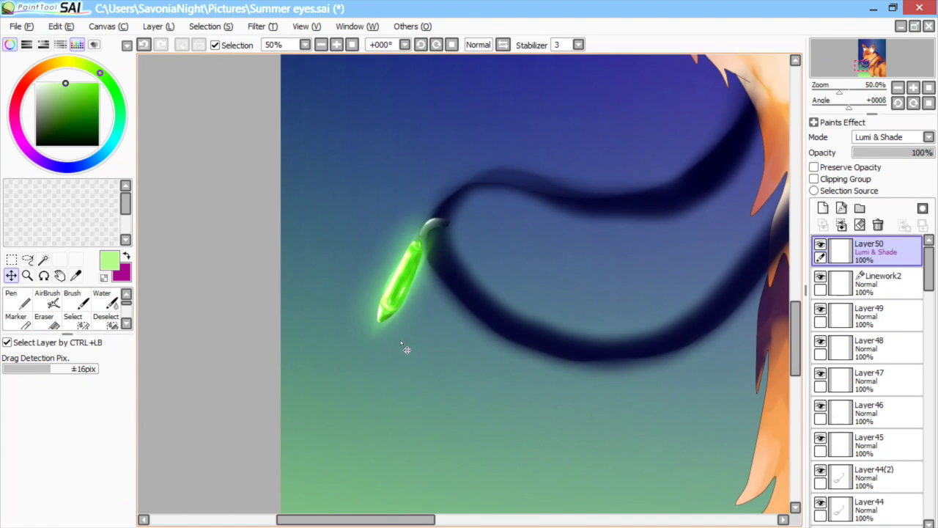
Step: Airbrush a light green glow over both eyes at size 105 on a new Lumi & Shade layer with 70% opacity
{"action": "scroll", "coordinate": [300, 114], "scroll_direction": "down", "scroll_amount": 4}
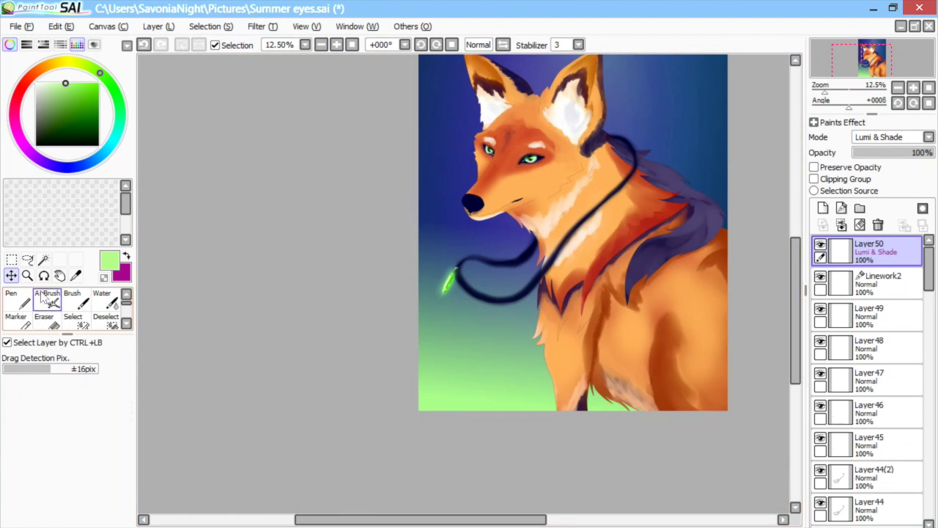
{"action": "left_click", "coordinate": [45, 296]}
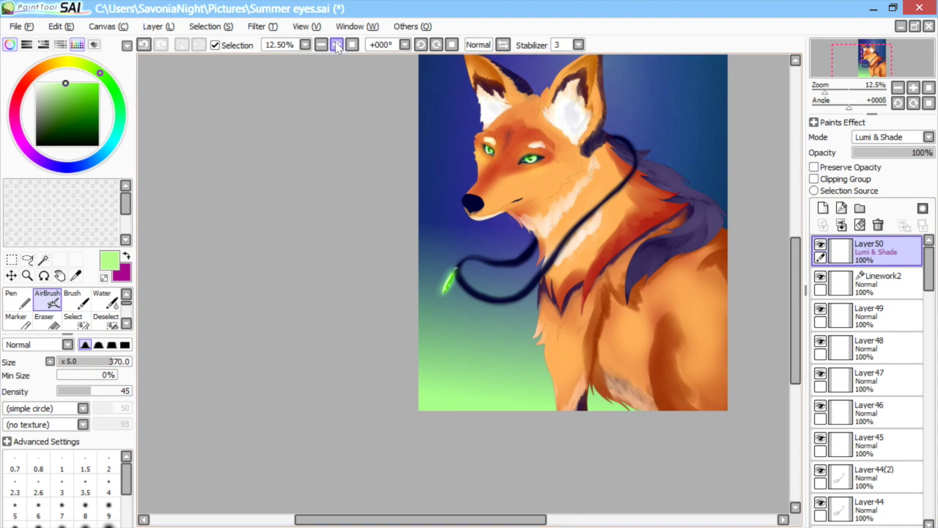
{"action": "left_click", "coordinate": [336, 45]}
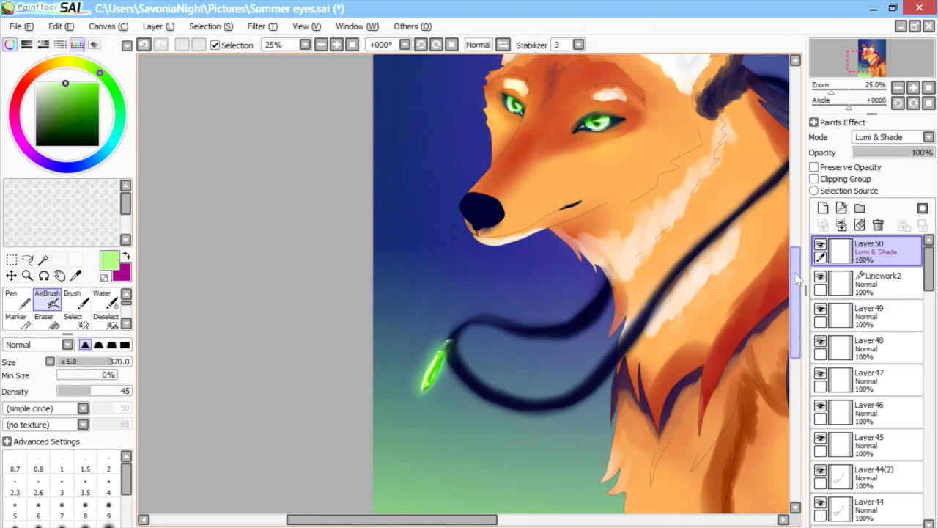
{"action": "left_click", "coordinate": [823, 208]}
{"action": "left_click", "coordinate": [891, 137]}
{"action": "left_click", "coordinate": [893, 220]}
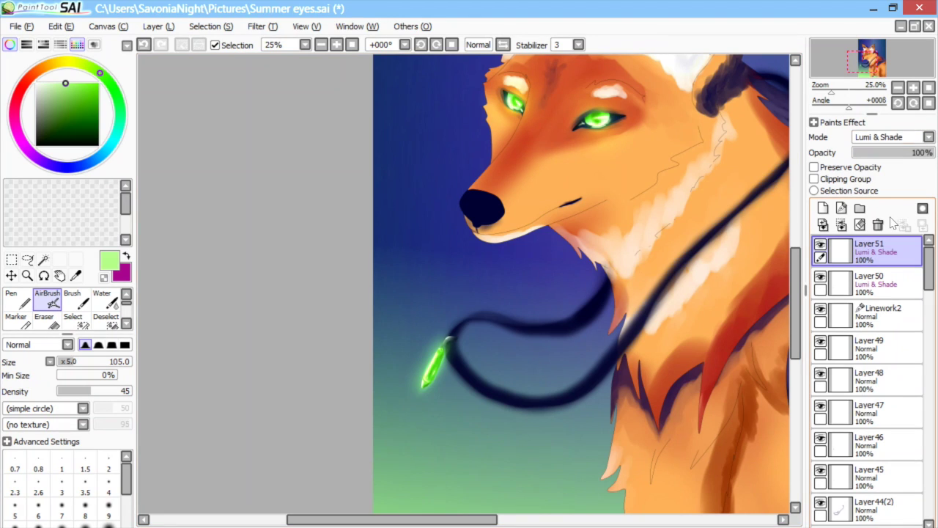
{"action": "left_click", "coordinate": [321, 45]}
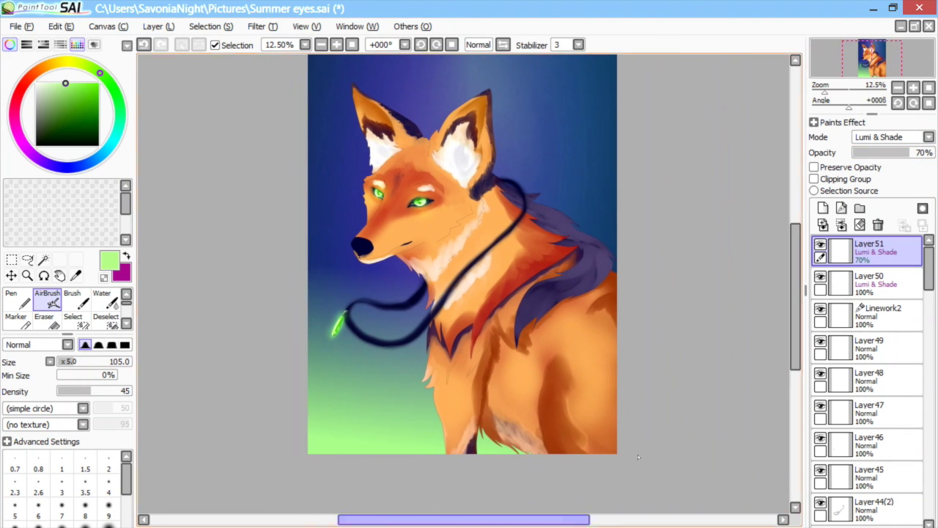
Step: Dot tiny light green specks below the pendant with the Pen at size 5 on a new layer, and transform them into place
{"action": "left_click", "coordinate": [823, 208]}
{"action": "scroll", "coordinate": [724, 374], "scroll_direction": "up", "scroll_amount": 2}
{"action": "left_click", "coordinate": [14, 301]}
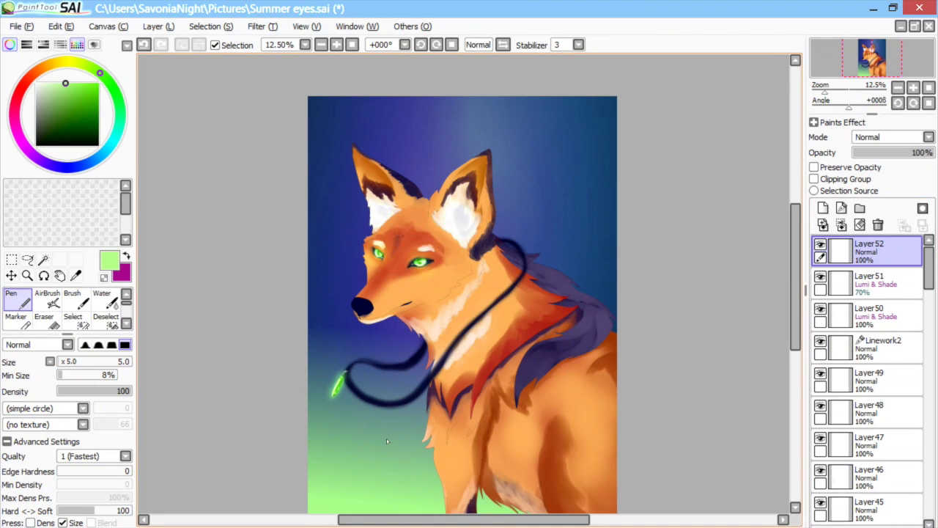
{"action": "left_click", "coordinate": [158, 27]}
{"action": "left_click", "coordinate": [179, 267]}
{"action": "left_click_drag", "start_coordinate": [412, 417], "coordinate": [444, 353]}
{"action": "key", "text": "Return"}
Step: Try a duplicate of the specks layer in Luminosity and Lumi & Shade modes, and delete that duplicate
{"action": "left_click", "coordinate": [163, 27]}
{"action": "left_click", "coordinate": [169, 85]}
{"action": "left_click", "coordinate": [888, 137]}
{"action": "left_click", "coordinate": [882, 195]}
{"action": "left_click", "coordinate": [887, 137]}
{"action": "left_click", "coordinate": [882, 216]}
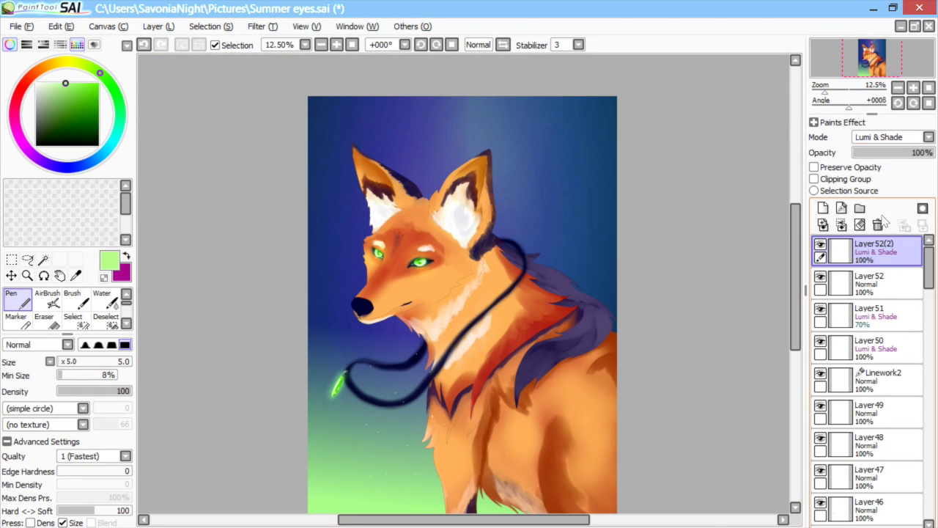
{"action": "left_click", "coordinate": [878, 224]}
Step: Duplicate the specks layer twice and move the copies to scatter specks around the cord and lower background
{"action": "left_click", "coordinate": [158, 27]}
{"action": "left_click", "coordinate": [157, 80]}
{"action": "left_click", "coordinate": [11, 274]}
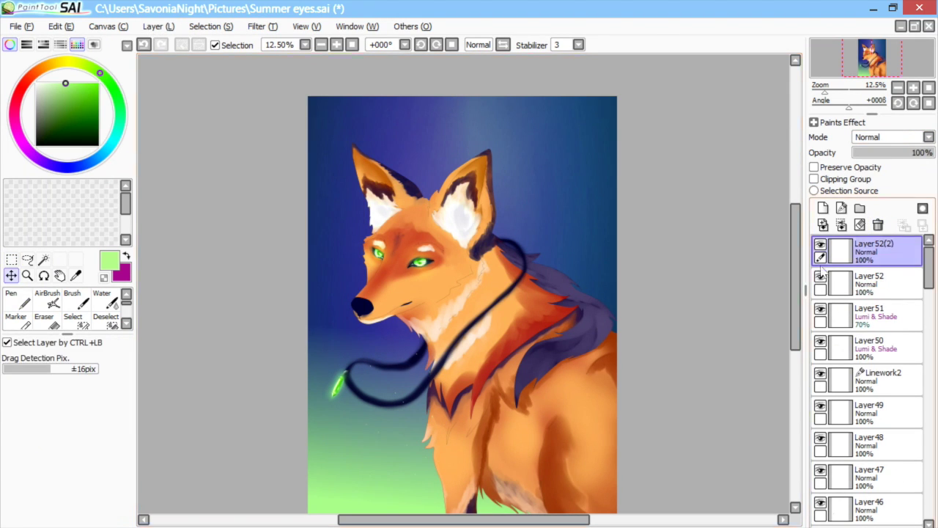
{"action": "scroll", "coordinate": [344, 345], "scroll_direction": "down", "scroll_amount": 5}
{"action": "left_click", "coordinate": [157, 27]}
{"action": "left_click", "coordinate": [161, 83]}
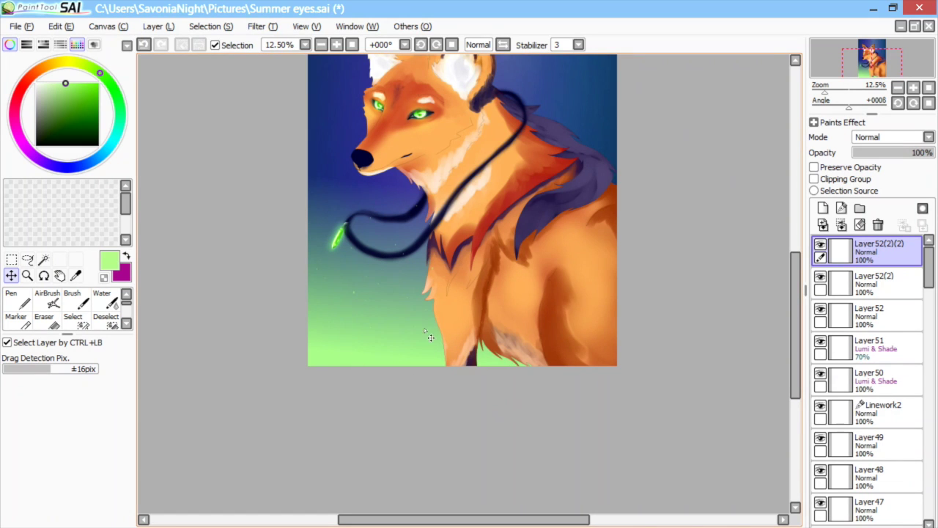
Step: Make more copies of the specks layer and spread them over the body and the background around the muzzle
{"action": "key", "text": "ctrl+j"}
{"action": "key", "text": "ctrl+j"}
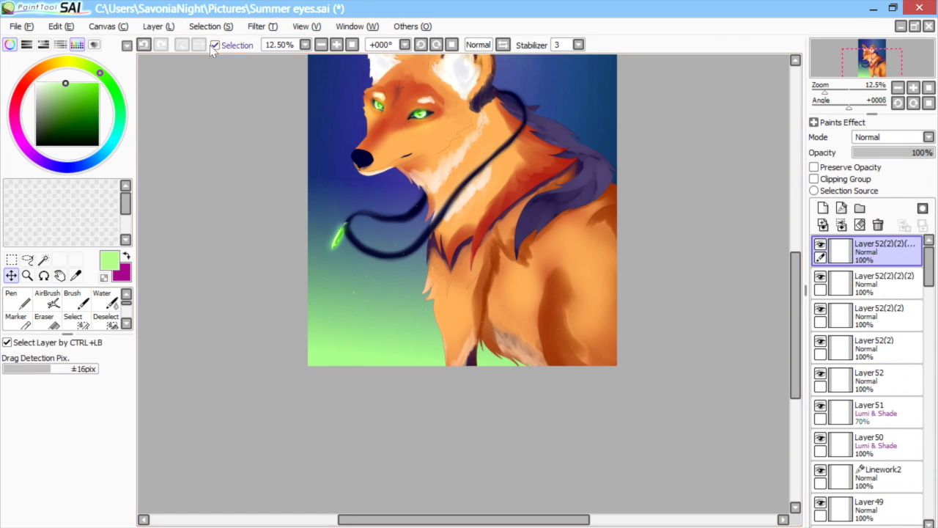
{"action": "key", "text": "ctrl+j"}
{"action": "key", "text": "ctrl+j"}
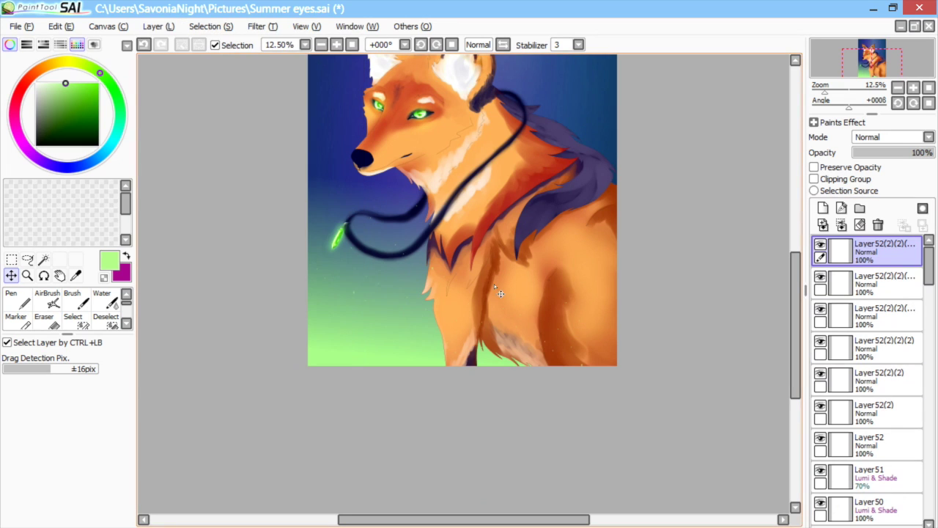
{"action": "key", "text": "ctrl+j"}
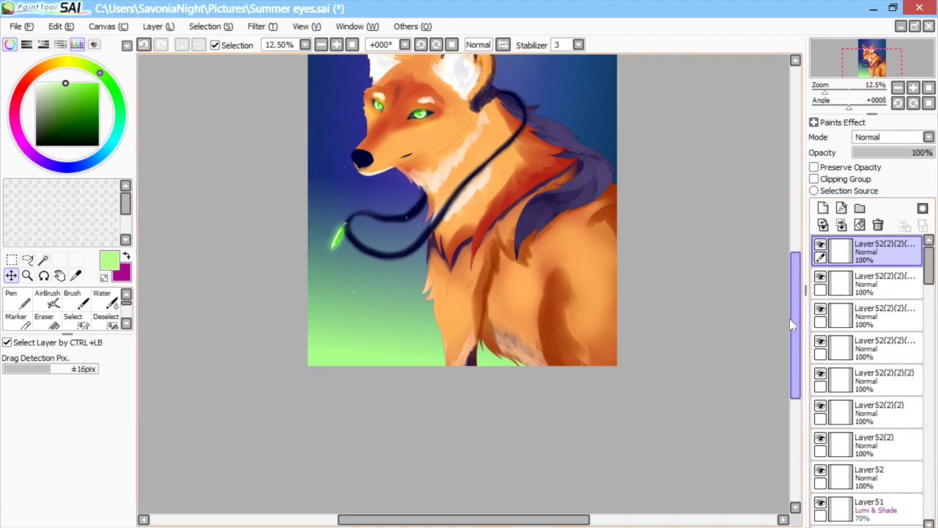
{"action": "scroll", "coordinate": [791, 324], "scroll_direction": "up", "scroll_amount": 1}
{"action": "key", "text": "ctrl+j"}
Step: Select the background layer directly below Layer43 at the bottom of the layer stack
{"action": "left_click_drag", "start_coordinate": [795, 256], "coordinate": [795, 227]}
{"action": "left_click", "coordinate": [336, 45]}
{"action": "left_click_drag", "start_coordinate": [449, 518], "coordinate": [416, 517]}
{"action": "left_click_drag", "start_coordinate": [792, 285], "coordinate": [792, 262]}
{"action": "left_click", "coordinate": [322, 44]}
{"action": "left_click", "coordinate": [321, 44]}
{"action": "left_click_drag", "start_coordinate": [928, 270], "coordinate": [906, 513]}
{"action": "left_click", "coordinate": [883, 511]}
{"action": "left_click", "coordinate": [262, 27]}
{"action": "left_click", "coordinate": [301, 42]}
{"action": "left_click_drag", "start_coordinate": [756, 151], "coordinate": [885, 176]}
{"action": "left_click", "coordinate": [851, 221]}
Step: Airbrush pale blue light beams at size 500 behind the wolf's ears on a new layer below Layer43
{"action": "left_click", "coordinate": [823, 208]}
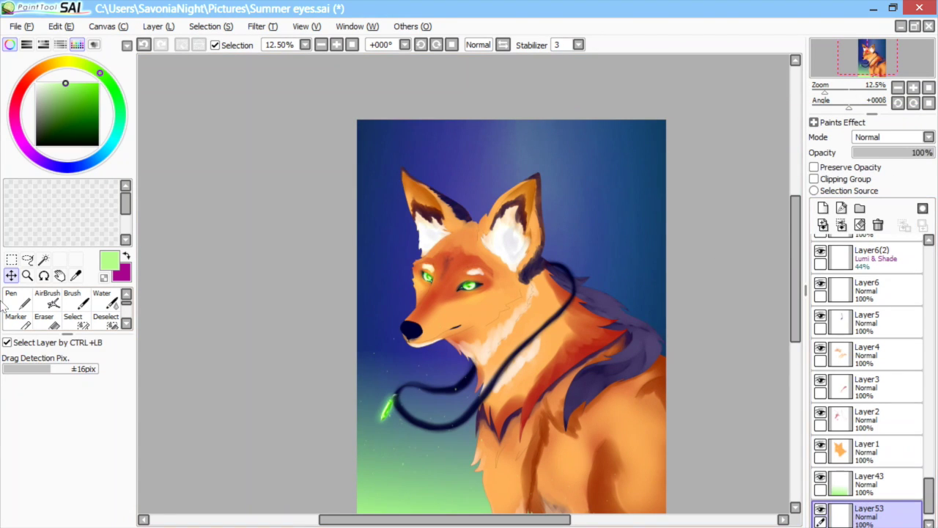
{"action": "left_click", "coordinate": [47, 299]}
{"action": "left_click_drag", "start_coordinate": [123, 114], "coordinate": [113, 159]}
{"action": "left_click_drag", "start_coordinate": [550, 93], "coordinate": [554, 268]}
{"action": "left_click_drag", "start_coordinate": [604, 103], "coordinate": [579, 264]}
{"action": "left_click_drag", "start_coordinate": [574, 93], "coordinate": [566, 247]}
{"action": "left_click_drag", "start_coordinate": [354, 126], "coordinate": [476, 274]}
{"action": "left_click_drag", "start_coordinate": [357, 158], "coordinate": [494, 282]}
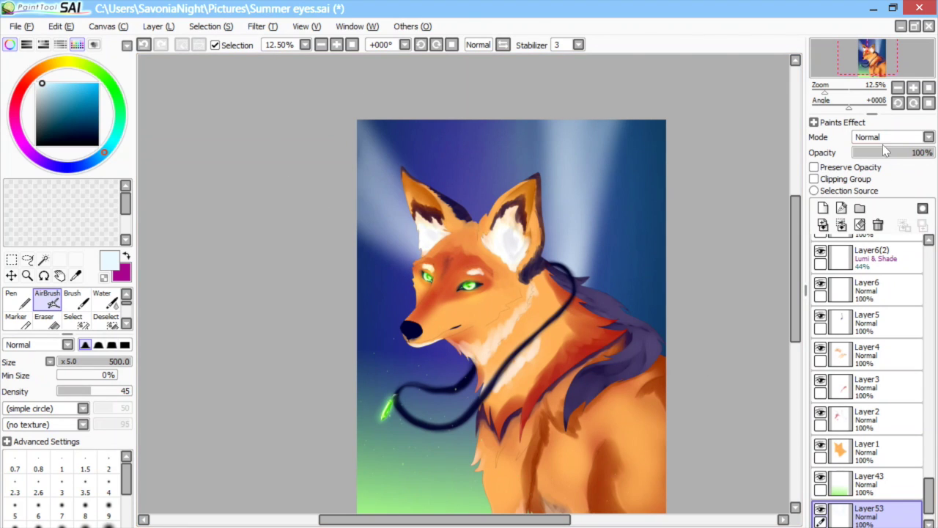
Step: Set the light beams' layer to Lumi & Shade mode
{"action": "left_click", "coordinate": [891, 138]}
{"action": "left_click", "coordinate": [888, 194]}
{"action": "key", "text": "Down"}
{"action": "key", "text": "Down"}
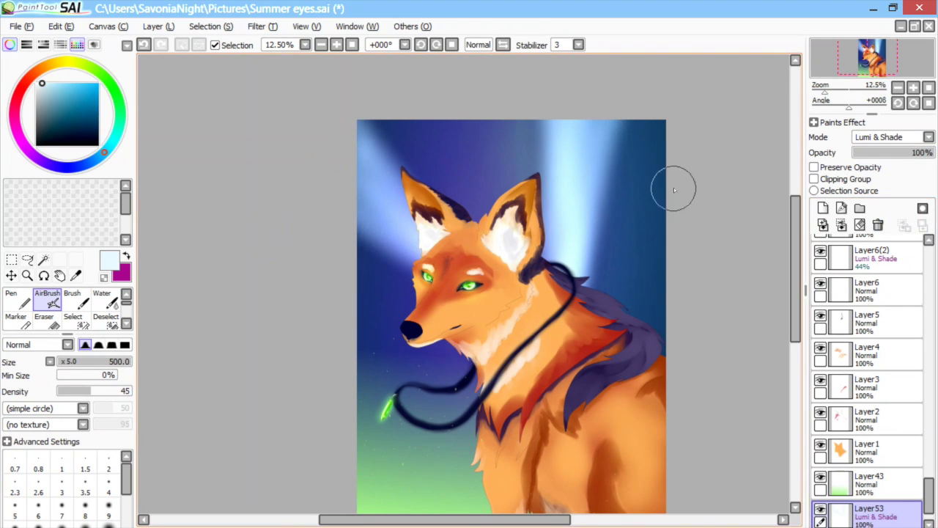
Step: Airbrush a curved light green ribbon across the sky behind the ears on a new layer, and thin its edge with the Eraser
{"action": "left_click", "coordinate": [109, 84]}
{"action": "left_click", "coordinate": [56, 83]}
{"action": "mouse_move", "coordinate": [352, 309]}
{"action": "left_mouse_down"}
{"action": "mouse_move", "coordinate": [641, 188]}
{"action": "mouse_move", "coordinate": [301, 291]}
{"action": "mouse_move", "coordinate": [384, 190]}
{"action": "mouse_move", "coordinate": [555, 189]}
{"action": "mouse_move", "coordinate": [681, 173]}
{"action": "mouse_move", "coordinate": [417, 253]}
{"action": "mouse_move", "coordinate": [721, 161]}
{"action": "left_mouse_up"}
{"action": "left_click", "coordinate": [49, 321]}
{"action": "mouse_move", "coordinate": [330, 261]}
{"action": "left_mouse_down"}
{"action": "mouse_move", "coordinate": [429, 157]}
{"action": "mouse_move", "coordinate": [746, 153]}
{"action": "left_mouse_up"}
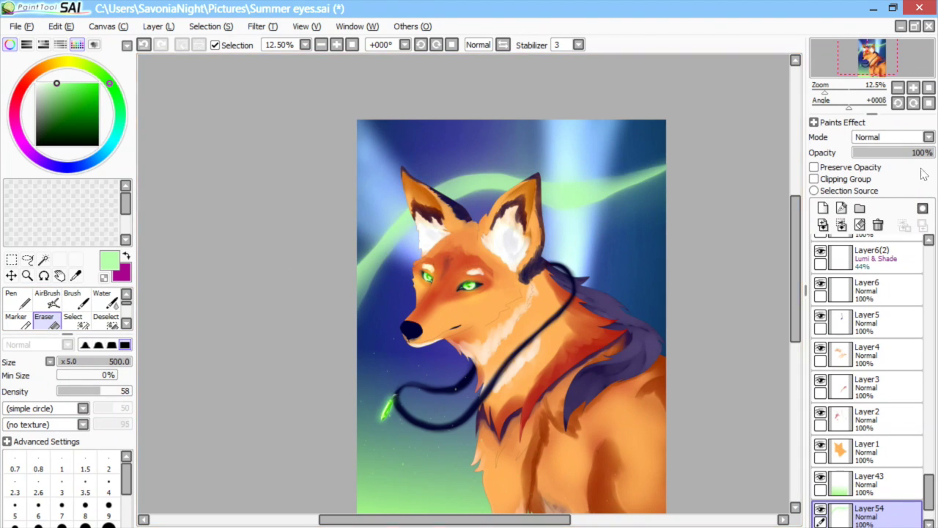
Step: Set the green ribbon's layer to Lumi & Shade mode and lower its opacity to 69%
{"action": "left_click", "coordinate": [890, 137]}
{"action": "left_click", "coordinate": [894, 220]}
{"action": "left_click", "coordinate": [861, 510]}
{"action": "left_click", "coordinate": [889, 137]}
{"action": "left_click", "coordinate": [889, 194]}
{"action": "left_click", "coordinate": [889, 137]}
{"action": "left_click", "coordinate": [889, 218]}
{"action": "left_click_drag", "start_coordinate": [923, 153], "coordinate": [911, 153]}
Step: Duplicate the ribbon layer, move the copy above the original, and stretch it wider past the canvas's right edge
{"action": "left_click", "coordinate": [159, 26]}
{"action": "left_click", "coordinate": [170, 86]}
{"action": "left_click", "coordinate": [11, 276]}
{"action": "left_click_drag", "start_coordinate": [513, 227], "coordinate": [500, 187]}
{"action": "left_click", "coordinate": [158, 26]}
{"action": "left_click", "coordinate": [175, 268]}
{"action": "left_click_drag", "start_coordinate": [653, 196], "coordinate": [776, 195]}
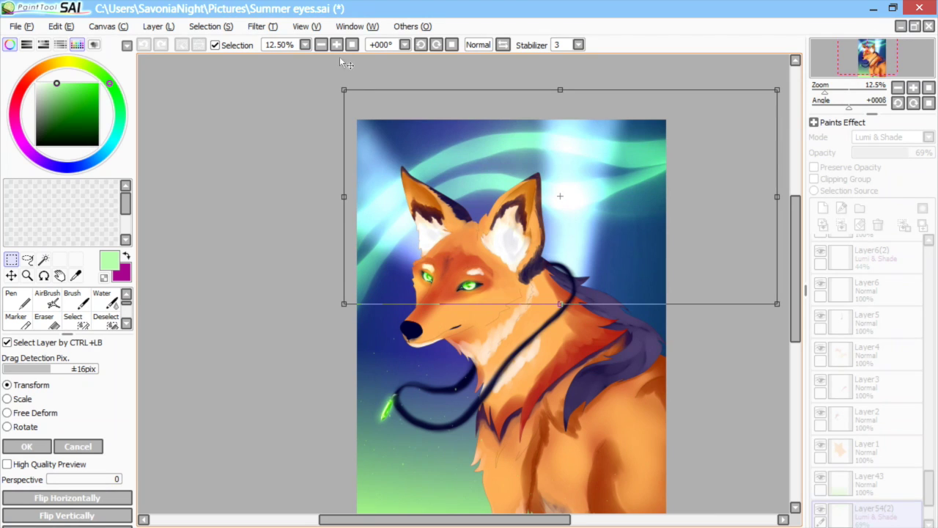
{"action": "key", "text": "Return"}
Step: Adjust the ribbon copy's colour to hue -7, saturation +26 and luminescence -33
{"action": "left_click", "coordinate": [268, 29]}
{"action": "left_click", "coordinate": [289, 43]}
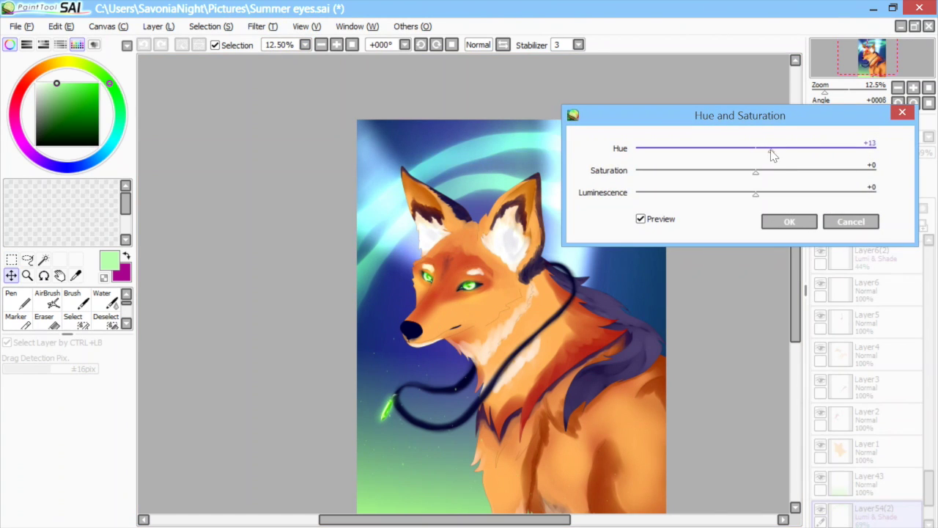
{"action": "left_click_drag", "start_coordinate": [756, 194], "coordinate": [796, 172]}
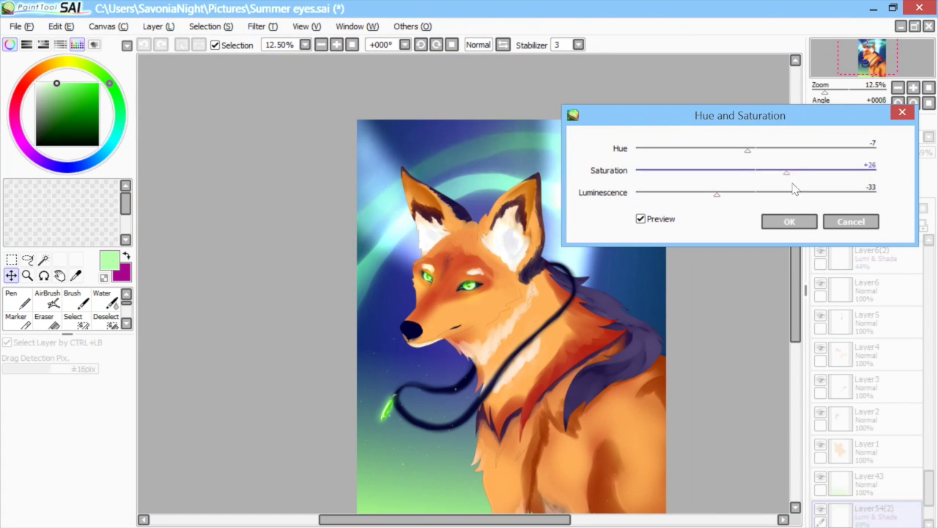
{"action": "left_click", "coordinate": [790, 223]}
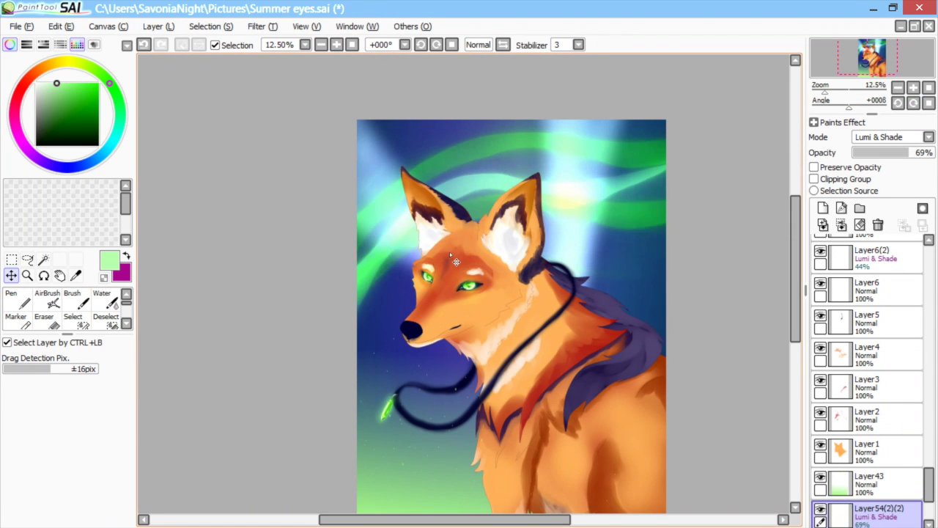
Step: Shift another copy of the ribbon slightly upward and rotate it a little counter-clockwise
{"action": "left_click_drag", "start_coordinate": [449, 257], "coordinate": [447, 238]}
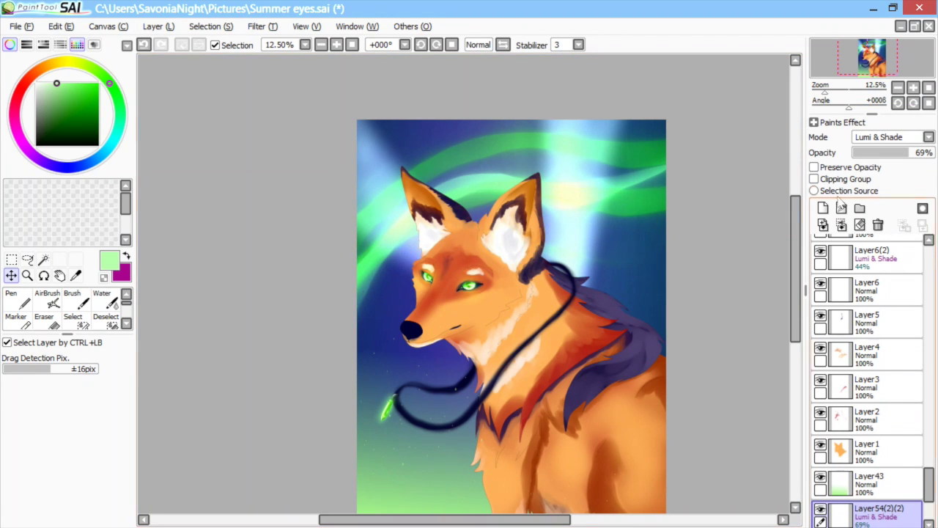
{"action": "key", "text": "ctrl+t"}
{"action": "left_click_drag", "start_coordinate": [711, 357], "coordinate": [718, 348]}
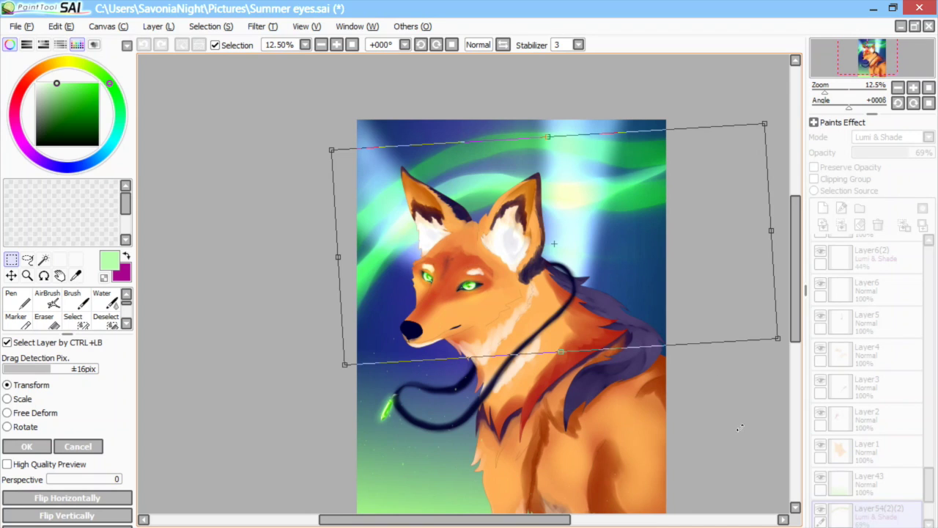
{"action": "key", "text": "Return"}
Step: Airbrush a very pale green streak through the ribbons at size 500 on a new layer, and narrow it with the Eraser
{"action": "left_click", "coordinate": [823, 208]}
{"action": "left_click", "coordinate": [48, 299]}
{"action": "left_click_drag", "start_coordinate": [57, 83], "coordinate": [47, 83]}
{"action": "mouse_move", "coordinate": [358, 233]}
{"action": "left_mouse_down"}
{"action": "mouse_move", "coordinate": [457, 172]}
{"action": "mouse_move", "coordinate": [535, 165]}
{"action": "mouse_move", "coordinate": [509, 159]}
{"action": "mouse_move", "coordinate": [516, 171]}
{"action": "mouse_move", "coordinate": [360, 254]}
{"action": "mouse_move", "coordinate": [725, 199]}
{"action": "left_mouse_up"}
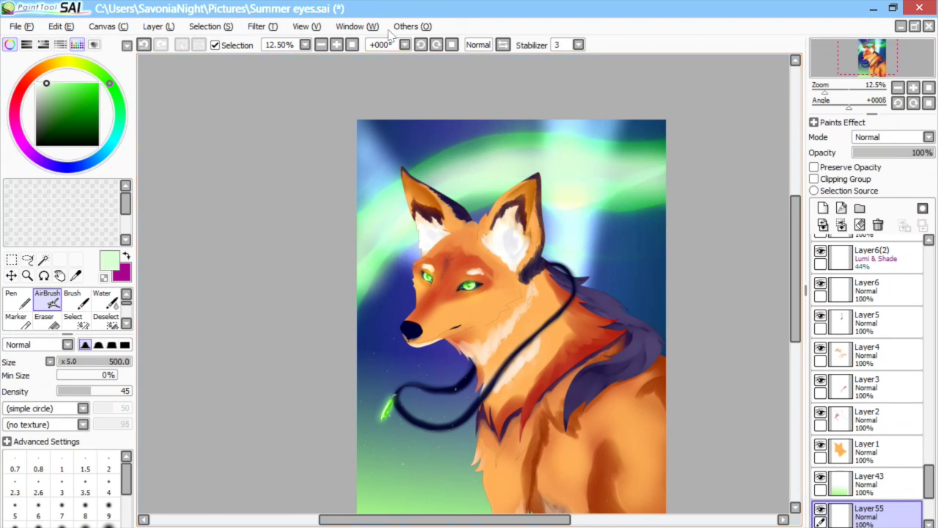
{"action": "left_click", "coordinate": [47, 322]}
{"action": "mouse_move", "coordinate": [357, 306]}
{"action": "left_mouse_down"}
{"action": "mouse_move", "coordinate": [395, 244]}
{"action": "mouse_move", "coordinate": [728, 157]}
{"action": "mouse_move", "coordinate": [523, 136]}
{"action": "mouse_move", "coordinate": [356, 220]}
{"action": "left_mouse_up"}
{"action": "left_click_drag", "start_coordinate": [451, 155], "coordinate": [662, 125]}
Step: Set the pale streak's layer to Shade mode, shift its hue strongly, adjust its saturation, and lower its luminescence
{"action": "left_click", "coordinate": [891, 137]}
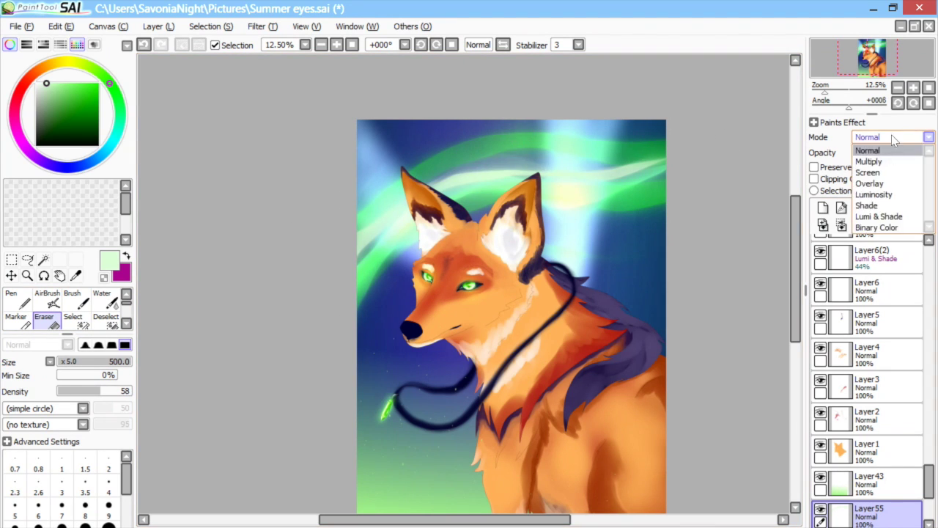
{"action": "left_click", "coordinate": [869, 203]}
{"action": "left_click", "coordinate": [263, 27]}
{"action": "left_click", "coordinate": [293, 42]}
{"action": "left_click_drag", "start_coordinate": [757, 151], "coordinate": [874, 162]}
{"action": "left_click_drag", "start_coordinate": [719, 167], "coordinate": [737, 165]}
{"action": "left_click_drag", "start_coordinate": [756, 194], "coordinate": [729, 205]}
{"action": "left_click", "coordinate": [791, 224]}
Step: Add a linework layer at the top of the stack and outline a leaf-shaped gem on the wolf's forehead in black
{"action": "left_click_drag", "start_coordinate": [795, 246], "coordinate": [796, 250]}
{"action": "scroll", "coordinate": [796, 249], "scroll_direction": "down", "scroll_amount": 2}
{"action": "left_click", "coordinate": [825, 209]}
{"action": "left_click_drag", "start_coordinate": [873, 514], "coordinate": [866, 249]}
{"action": "left_click", "coordinate": [878, 225]}
{"action": "left_click", "coordinate": [841, 208]}
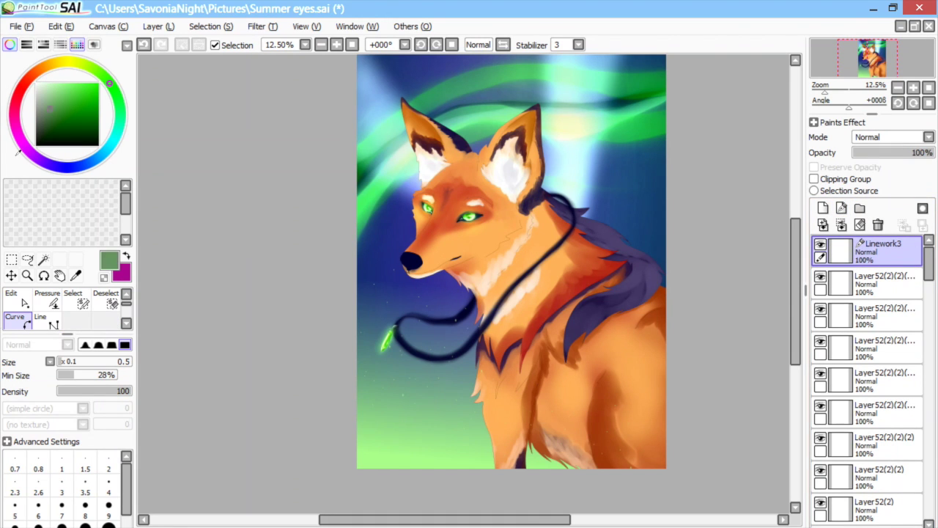
{"action": "scroll", "coordinate": [779, 251], "scroll_direction": "up", "scroll_amount": 4}
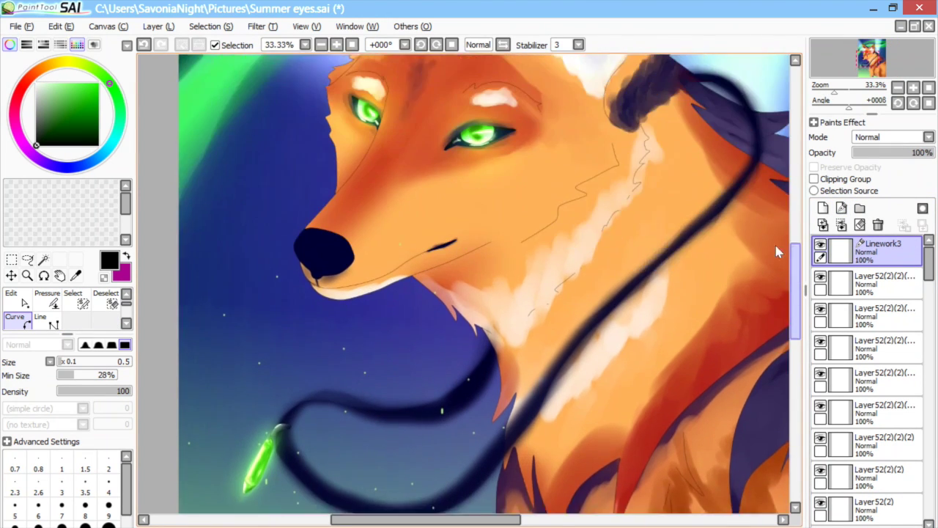
{"action": "left_click", "coordinate": [337, 45]}
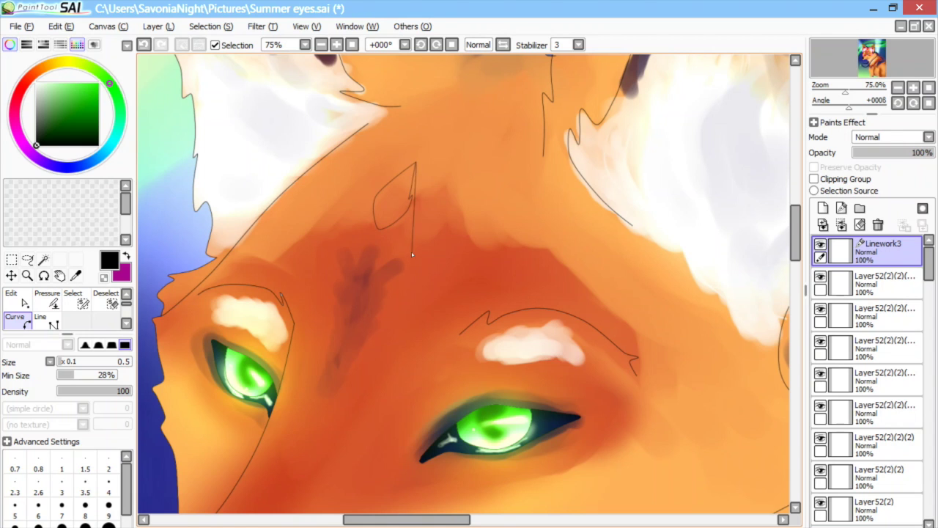
Step: Select the area inside the gem outline and fill it with light green using the Pen on a new layer below Linework3
{"action": "left_click", "coordinate": [44, 259]}
{"action": "left_click", "coordinate": [394, 203]}
{"action": "left_click", "coordinate": [884, 283]}
{"action": "left_click", "coordinate": [824, 208]}
{"action": "left_click", "coordinate": [18, 299]}
{"action": "left_click", "coordinate": [61, 83]}
{"action": "mouse_move", "coordinate": [410, 169]}
{"action": "left_mouse_down"}
{"action": "mouse_move", "coordinate": [386, 223]}
{"action": "mouse_move", "coordinate": [409, 176]}
{"action": "left_mouse_up"}
Step: Airbrush dark green shading along the forehead gem's right and lower edges, adding a new layer above its base color
{"action": "left_click", "coordinate": [321, 44]}
{"action": "left_click", "coordinate": [321, 45]}
{"action": "left_click", "coordinate": [336, 44]}
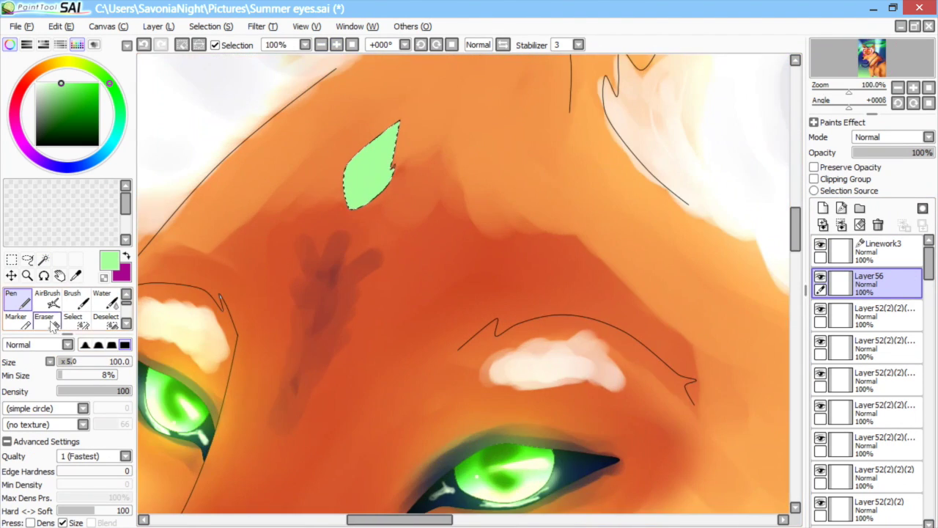
{"action": "left_click", "coordinate": [48, 299]}
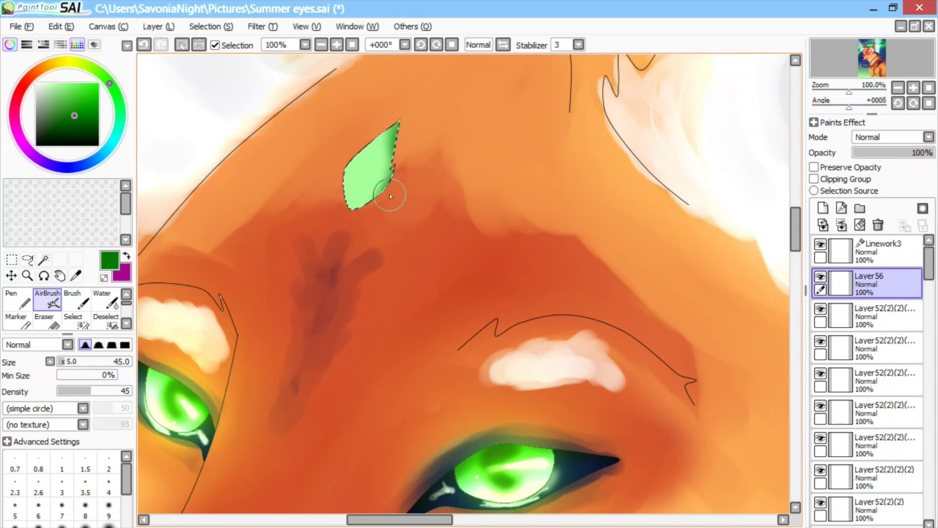
{"action": "left_click", "coordinate": [823, 208]}
{"action": "left_click_drag", "start_coordinate": [401, 118], "coordinate": [375, 195]}
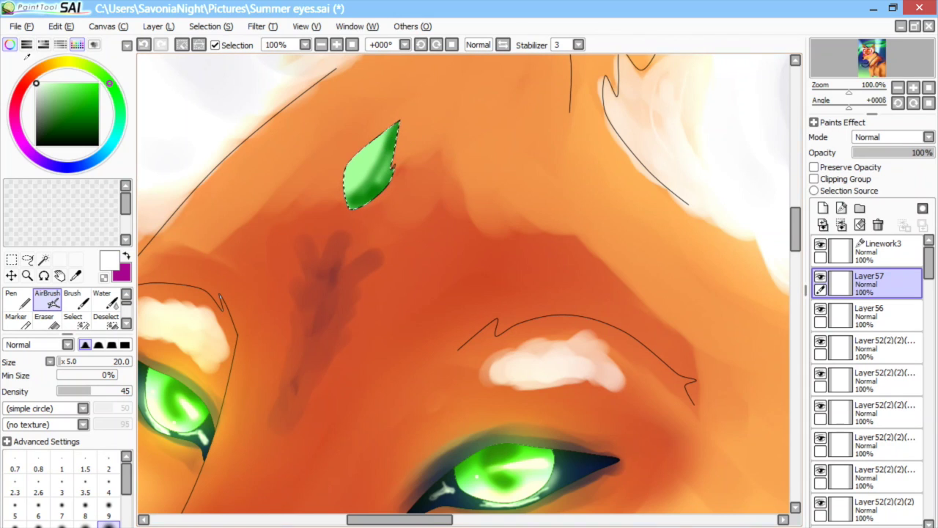
Step: Add white airbrush highlights to the forehead gem at size 5, and clear the selection
{"action": "left_click", "coordinate": [14, 509]}
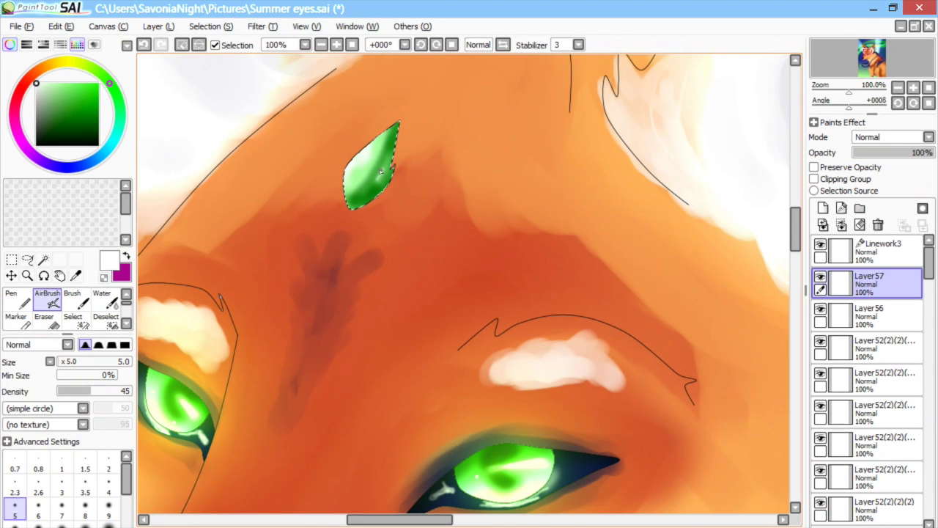
{"action": "left_click", "coordinate": [321, 45]}
{"action": "left_click", "coordinate": [321, 45]}
{"action": "left_click", "coordinate": [321, 45]}
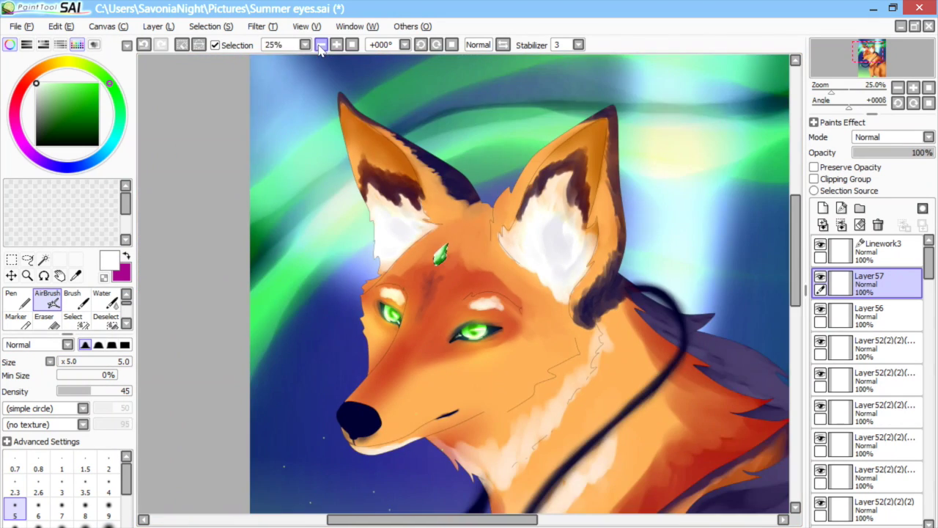
{"action": "left_click", "coordinate": [211, 27]}
{"action": "left_click", "coordinate": [212, 42]}
Step: Airbrush a glow around the forehead gem at size 125 on a new layer above Linework3, set to Luminosity mode
{"action": "left_click", "coordinate": [822, 208]}
{"action": "left_click_drag", "start_coordinate": [879, 283], "coordinate": [879, 243]}
{"action": "left_click", "coordinate": [67, 362]}
{"action": "left_click", "coordinate": [336, 44]}
{"action": "left_click", "coordinate": [337, 45]}
{"action": "mouse_move", "coordinate": [378, 219]}
{"action": "left_mouse_down"}
{"action": "mouse_move", "coordinate": [404, 180]}
{"action": "mouse_move", "coordinate": [390, 215]}
{"action": "left_mouse_up"}
{"action": "left_click", "coordinate": [889, 138]}
{"action": "left_click", "coordinate": [876, 195]}
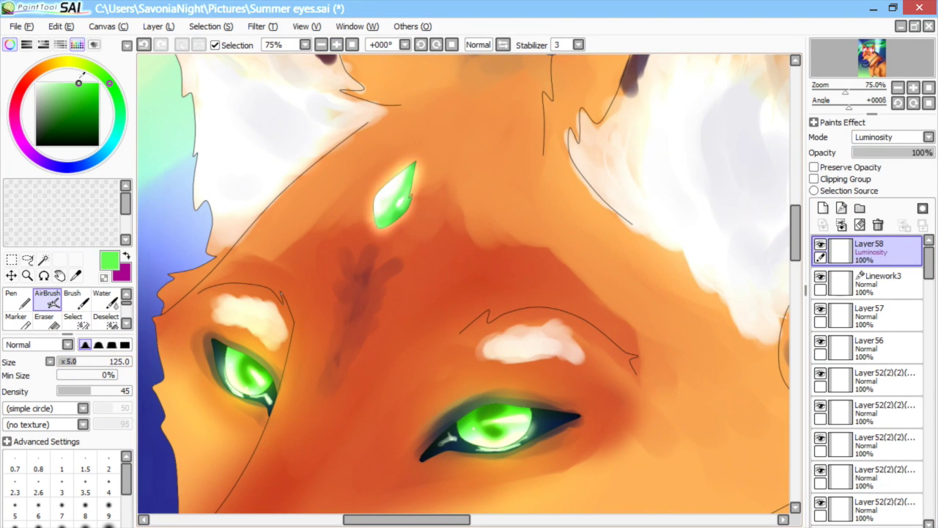
Step: Add bright green to the gem's glow, and set its layer to 60% opacity in Lumi & Shade mode
{"action": "mouse_move", "coordinate": [409, 166]}
{"action": "left_mouse_down"}
{"action": "mouse_move", "coordinate": [391, 206]}
{"action": "mouse_move", "coordinate": [404, 204]}
{"action": "mouse_move", "coordinate": [394, 189]}
{"action": "left_mouse_up"}
{"action": "left_click", "coordinate": [902, 154]}
{"action": "left_click", "coordinate": [890, 138]}
{"action": "left_click", "coordinate": [881, 216]}
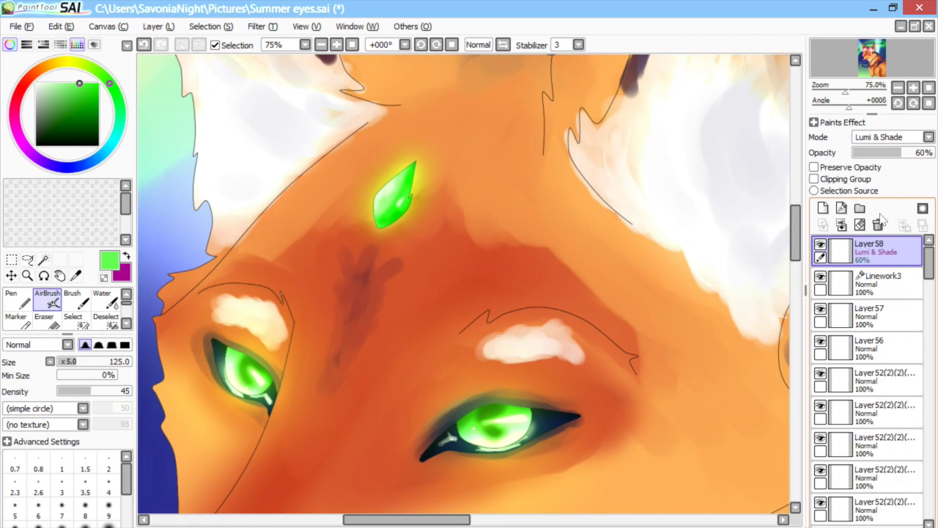
{"action": "left_click", "coordinate": [321, 46]}
{"action": "left_click", "coordinate": [321, 46]}
{"action": "left_click", "coordinate": [321, 46]}
{"action": "left_click", "coordinate": [321, 46]}
{"action": "left_click", "coordinate": [321, 46]}
{"action": "left_click_drag", "start_coordinate": [794, 303], "coordinate": [794, 341]}
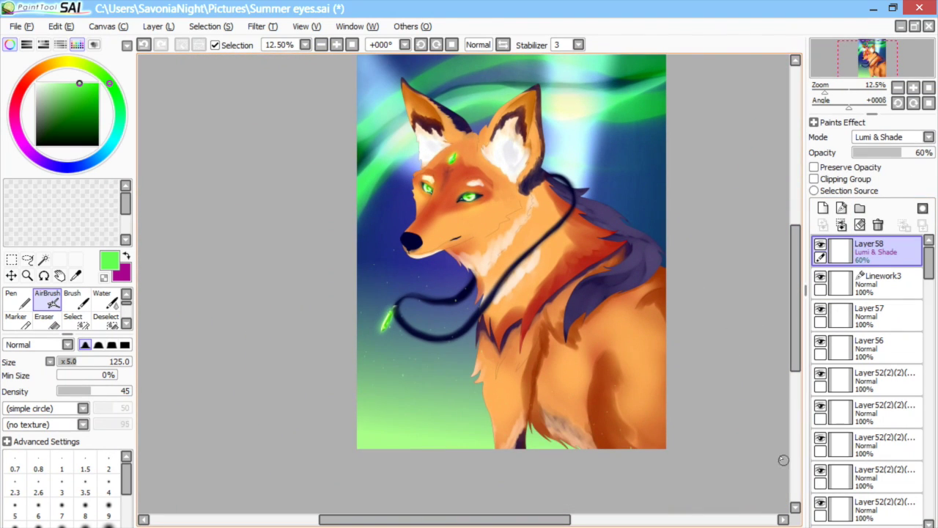
Step: Outline a small fang below the wolf's mouth line with a black size 0.5 curve on a new linework layer
{"action": "left_click", "coordinate": [842, 209]}
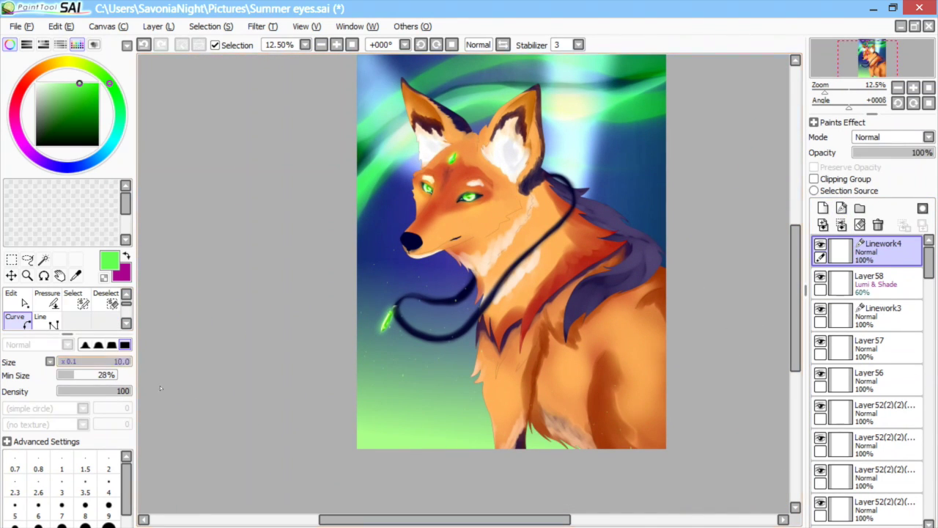
{"action": "left_click_drag", "start_coordinate": [795, 321], "coordinate": [795, 304]}
{"action": "left_click", "coordinate": [336, 46]}
{"action": "left_click", "coordinate": [336, 46]}
{"action": "left_click", "coordinate": [336, 46]}
{"action": "left_click", "coordinate": [336, 45]}
{"action": "left_click", "coordinate": [336, 45]}
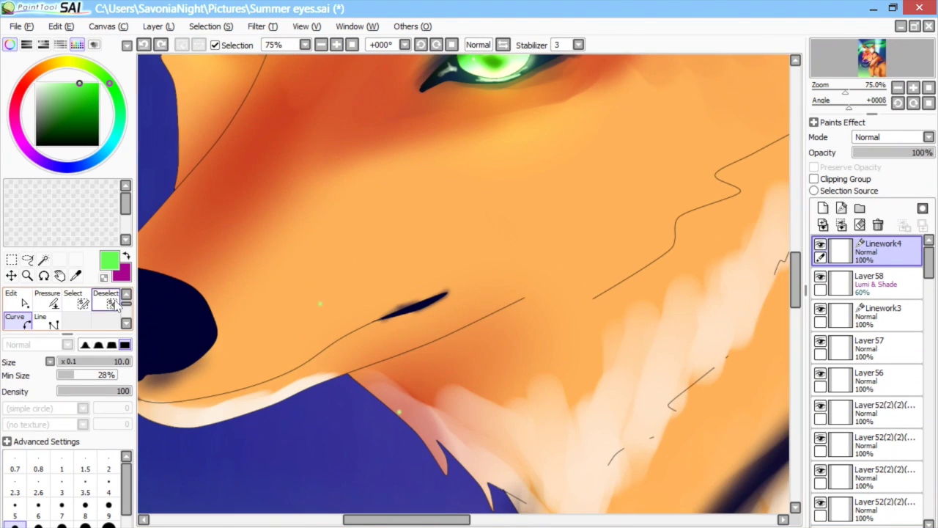
{"action": "scroll", "coordinate": [54, 304], "scroll_direction": "up", "scroll_amount": 1}
{"action": "left_click", "coordinate": [127, 323]}
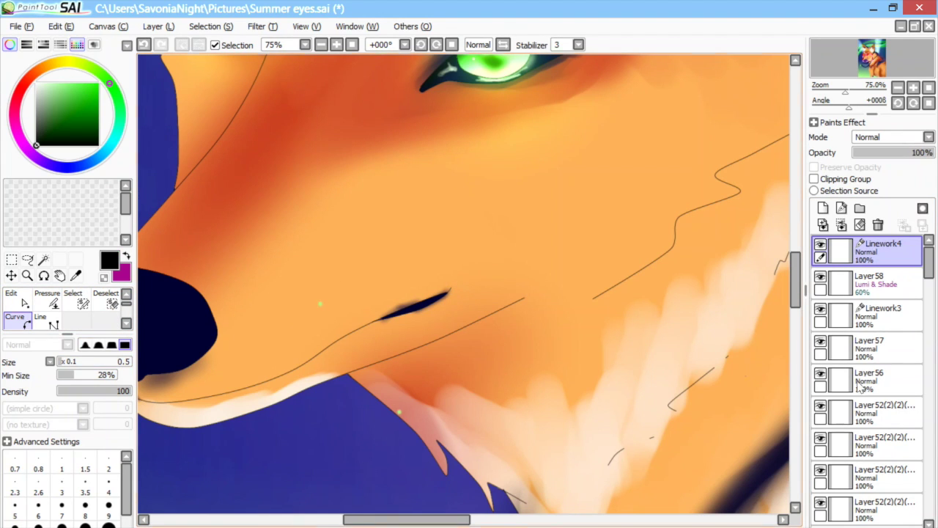
{"action": "left_click", "coordinate": [841, 208]}
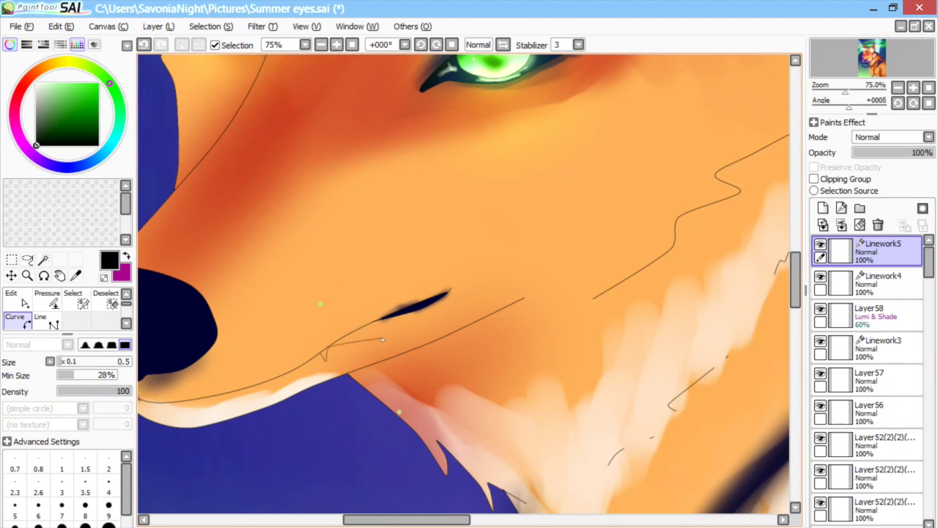
Step: Close the fang's outline, select its inside, and airbrush it white with gray shading at size 50 on a new layer beneath the outline
{"action": "left_click", "coordinate": [43, 260]}
{"action": "left_click", "coordinate": [322, 359]}
{"action": "key", "text": "ctrl+d"}
{"action": "scroll", "coordinate": [44, 305], "scroll_direction": "down", "scroll_amount": 1}
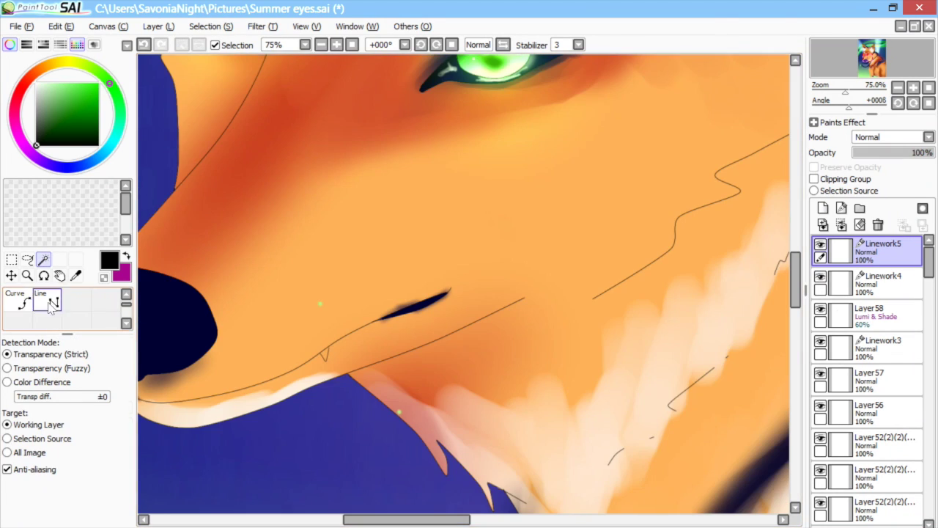
{"action": "left_click", "coordinate": [18, 300]}
{"action": "scroll", "coordinate": [242, 394], "scroll_direction": "up", "scroll_amount": 2}
{"action": "left_click", "coordinate": [43, 259]}
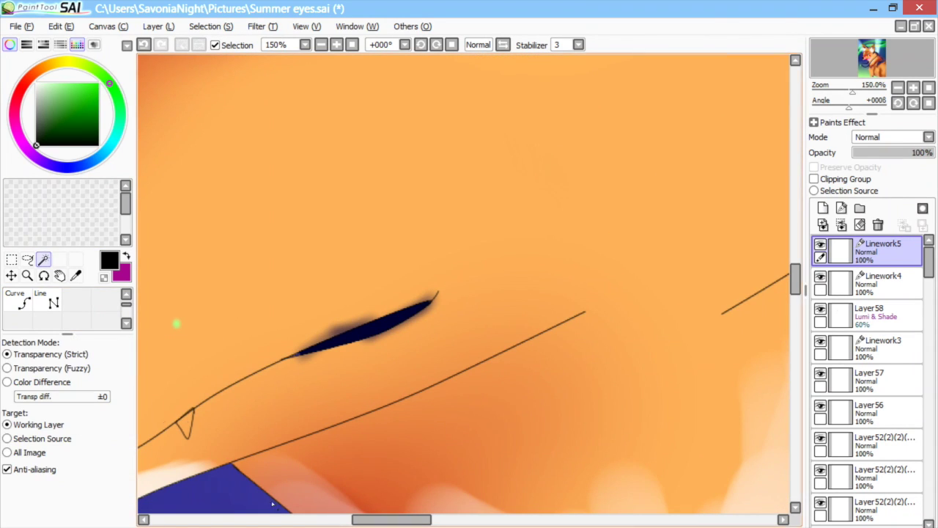
{"action": "left_click", "coordinate": [186, 423]}
{"action": "left_click", "coordinate": [822, 208]}
{"action": "left_click", "coordinate": [126, 293]}
{"action": "left_click", "coordinate": [46, 299]}
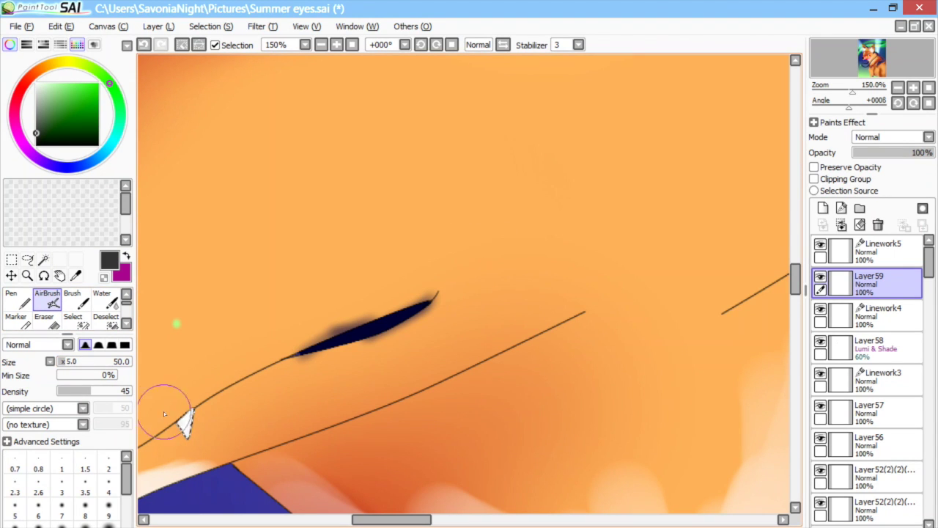
{"action": "left_click", "coordinate": [321, 45]}
{"action": "left_click", "coordinate": [321, 44]}
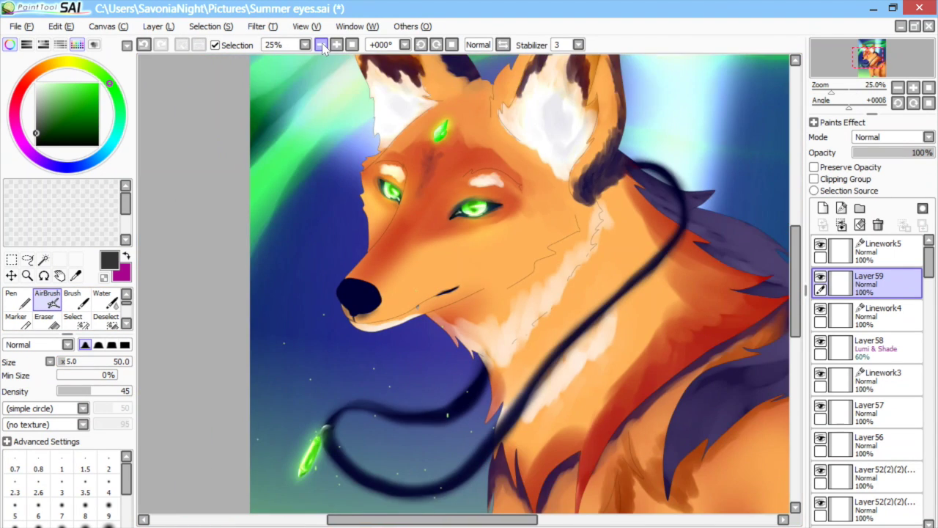
Step: Duplicate the green gradient layer Layer43 and move the copy to the top of the layer stack
{"action": "left_click", "coordinate": [878, 251]}
{"action": "left_click", "coordinate": [43, 259]}
{"action": "left_click_drag", "start_coordinate": [403, 520], "coordinate": [444, 519]}
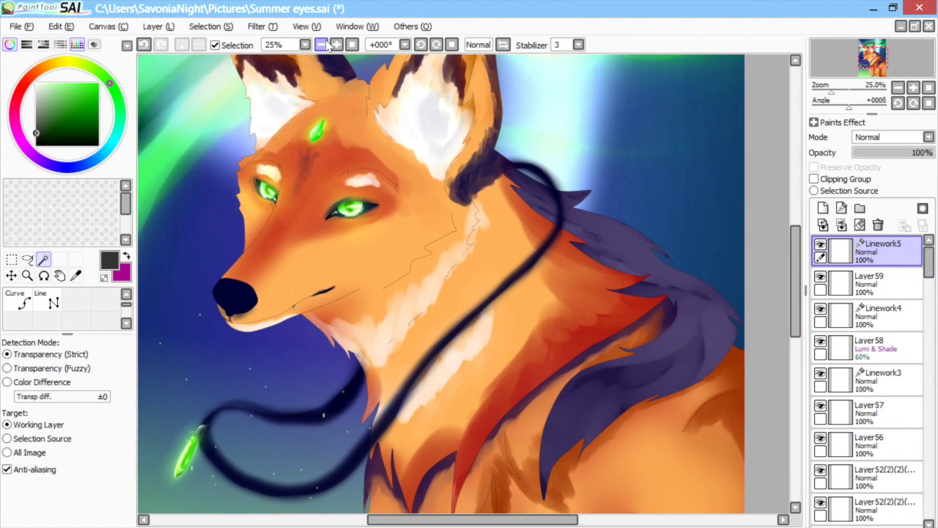
{"action": "left_click", "coordinate": [321, 45]}
{"action": "left_click_drag", "start_coordinate": [795, 308], "coordinate": [795, 311]}
{"action": "left_click_drag", "start_coordinate": [928, 263], "coordinate": [928, 509]}
{"action": "left_click", "coordinate": [876, 323]}
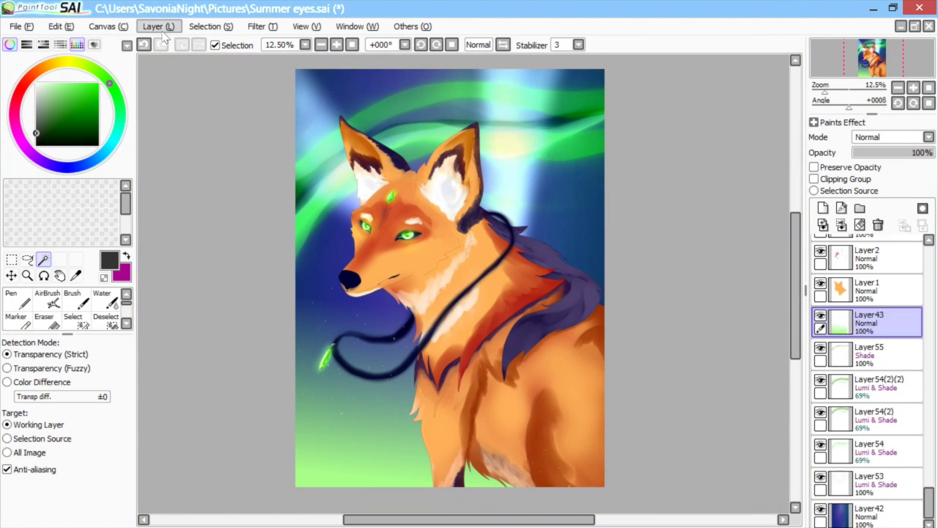
{"action": "left_click", "coordinate": [158, 27]}
{"action": "left_click", "coordinate": [192, 308]}
{"action": "left_click_drag", "start_coordinate": [872, 324], "coordinate": [823, 208]}
{"action": "left_click_drag", "start_coordinate": [875, 429], "coordinate": [878, 241]}
Step: Transform the green gradient copy, flattening and rotating it so it runs diagonally across the wolf's lower body
{"action": "left_click", "coordinate": [159, 27]}
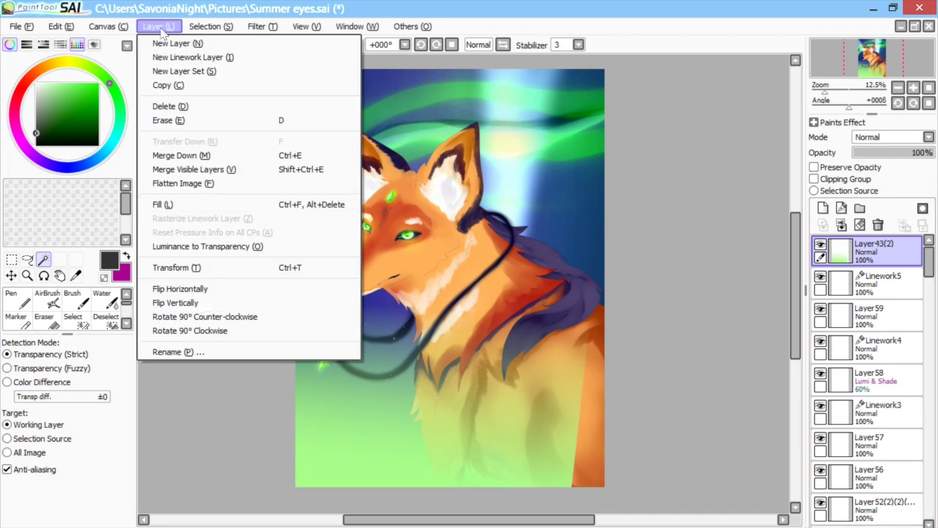
{"action": "left_click", "coordinate": [176, 268]}
{"action": "left_click_drag", "start_coordinate": [630, 360], "coordinate": [462, 359]}
{"action": "left_click_drag", "start_coordinate": [345, 373], "coordinate": [508, 409]}
{"action": "left_click_drag", "start_coordinate": [663, 253], "coordinate": [650, 232]}
{"action": "left_click_drag", "start_coordinate": [343, 404], "coordinate": [264, 466]}
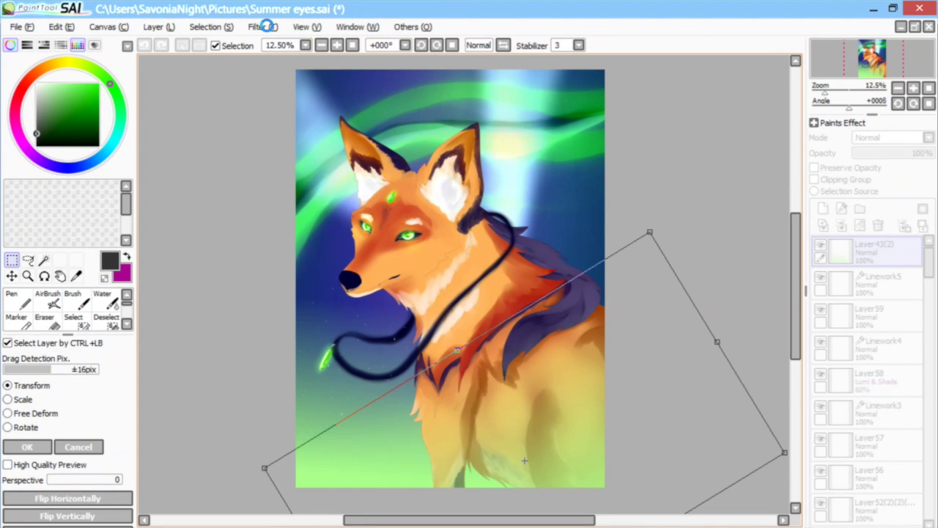
Step: Apply the transform and limit the gradient copy to the wolf's silhouette using a selection from its base color layer
{"action": "scroll", "coordinate": [919, 370], "scroll_direction": "down", "scroll_amount": 10}
{"action": "left_click_drag", "start_coordinate": [918, 370], "coordinate": [934, 328]}
{"action": "left_click", "coordinate": [888, 331]}
{"action": "left_click", "coordinate": [522, 349]}
{"action": "left_click", "coordinate": [454, 271]}
{"action": "scroll", "coordinate": [934, 327], "scroll_direction": "up", "scroll_amount": 5}
{"action": "left_click", "coordinate": [872, 249]}
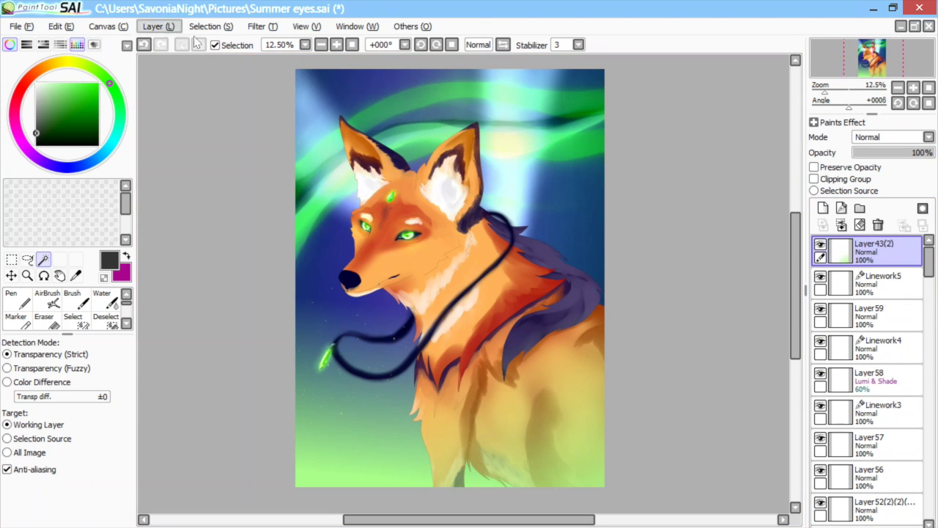
Step: Try shifting the green gradient copy's hue to +63 with Hue and Saturation
{"action": "left_click", "coordinate": [262, 26]}
{"action": "left_click", "coordinate": [293, 44]}
{"action": "left_click_drag", "start_coordinate": [759, 115], "coordinate": [806, 122]}
{"action": "left_click_drag", "start_coordinate": [802, 157], "coordinate": [649, 160]}
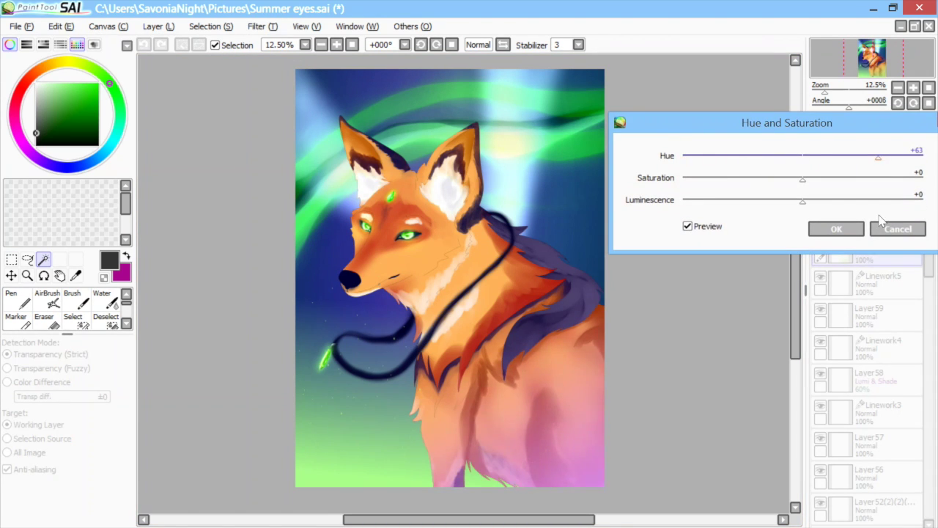
{"action": "left_click", "coordinate": [836, 228]}
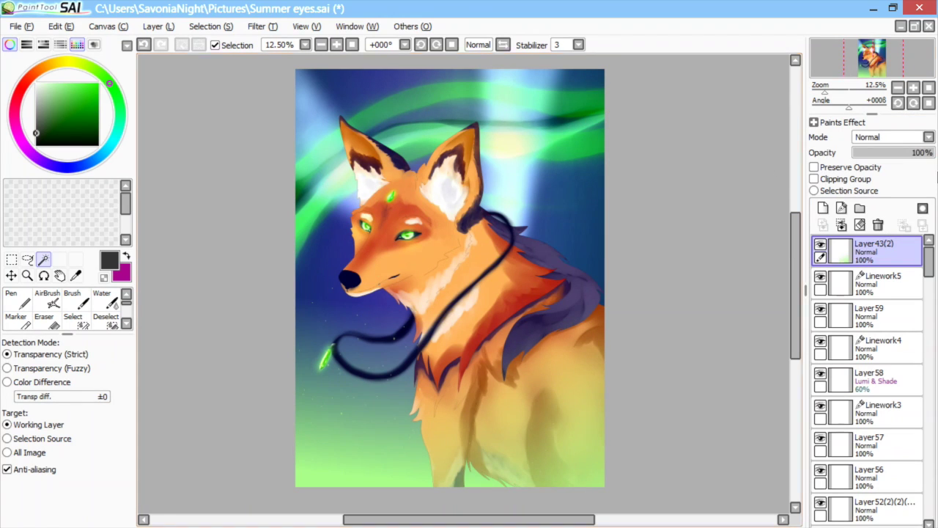
Step: Set the green gradient copy to Shade mode at 56% opacity
{"action": "left_click", "coordinate": [890, 137]}
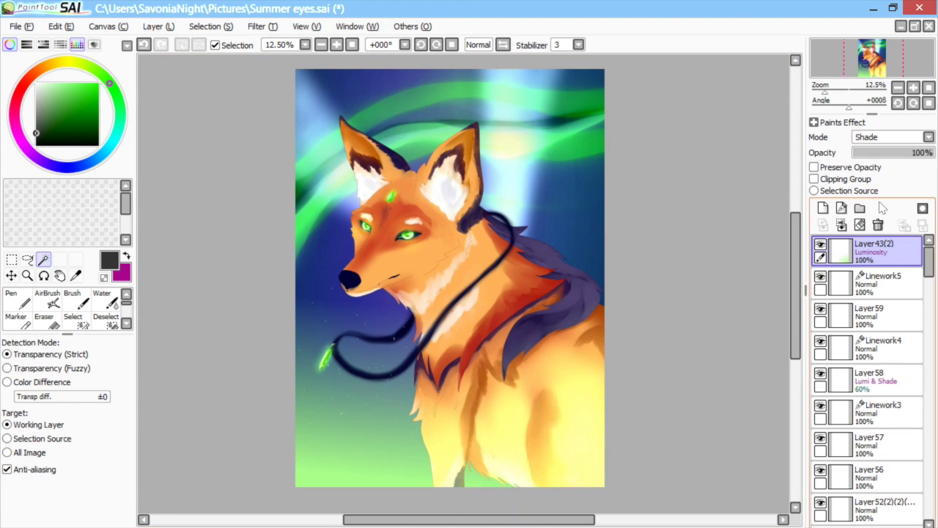
{"action": "left_click", "coordinate": [882, 206]}
{"action": "left_click_drag", "start_coordinate": [887, 155], "coordinate": [895, 156]}
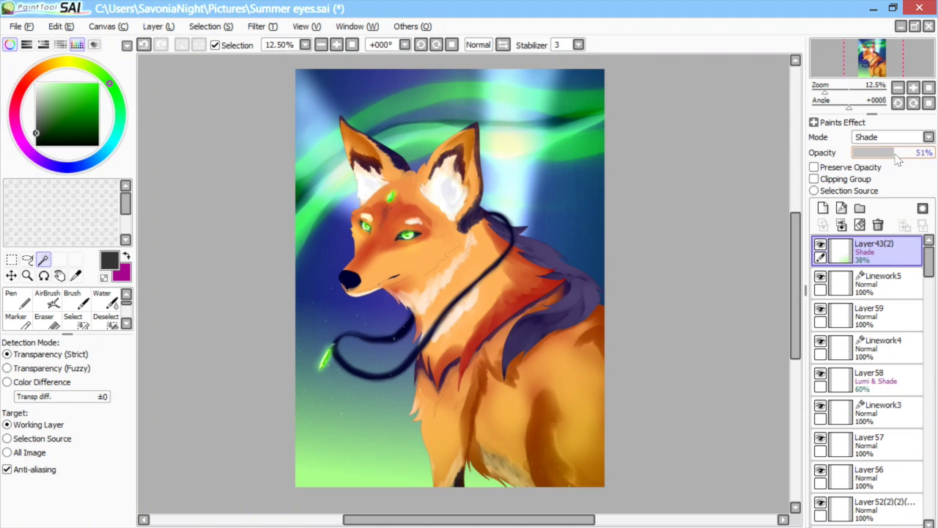
Step: Try covering the whole canvas with bright green on a new layer using the Pen at size 500
{"action": "left_click", "coordinate": [825, 210]}
{"action": "key", "text": "n"}
{"action": "left_click", "coordinate": [78, 83]}
{"action": "mouse_move", "coordinate": [319, 143]}
{"action": "left_mouse_down"}
{"action": "mouse_move", "coordinate": [334, 80]}
{"action": "mouse_move", "coordinate": [447, 84]}
{"action": "mouse_move", "coordinate": [586, 249]}
{"action": "mouse_move", "coordinate": [605, 337]}
{"action": "mouse_move", "coordinate": [323, 278]}
{"action": "mouse_move", "coordinate": [515, 108]}
{"action": "mouse_move", "coordinate": [430, 492]}
{"action": "mouse_move", "coordinate": [537, 112]}
{"action": "mouse_move", "coordinate": [396, 242]}
{"action": "mouse_move", "coordinate": [381, 293]}
{"action": "mouse_move", "coordinate": [408, 450]}
{"action": "mouse_move", "coordinate": [539, 263]}
{"action": "mouse_move", "coordinate": [517, 311]}
{"action": "mouse_move", "coordinate": [408, 401]}
{"action": "mouse_move", "coordinate": [477, 351]}
{"action": "left_mouse_up"}
Step: Try Luminosity, Overlay, Lumi & Shade and Shade modes on the full green layer, lower its opacity, and delete the layer
{"action": "left_click", "coordinate": [890, 137]}
{"action": "left_click", "coordinate": [872, 196]}
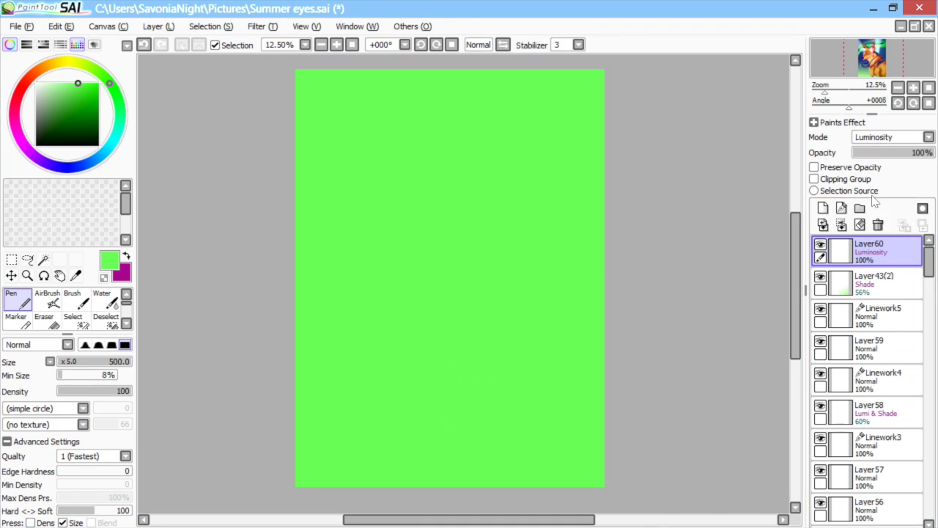
{"action": "left_click", "coordinate": [891, 137]}
{"action": "left_click", "coordinate": [870, 183]}
{"action": "left_click", "coordinate": [890, 137]}
{"action": "left_click", "coordinate": [878, 216]}
{"action": "left_click", "coordinate": [891, 137]}
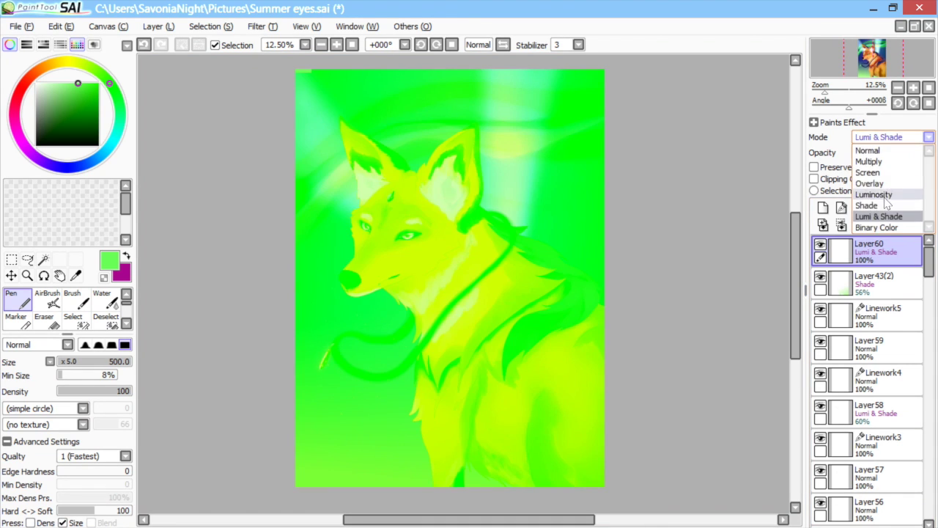
{"action": "left_click", "coordinate": [885, 206]}
{"action": "left_click_drag", "start_coordinate": [901, 160], "coordinate": [891, 160]}
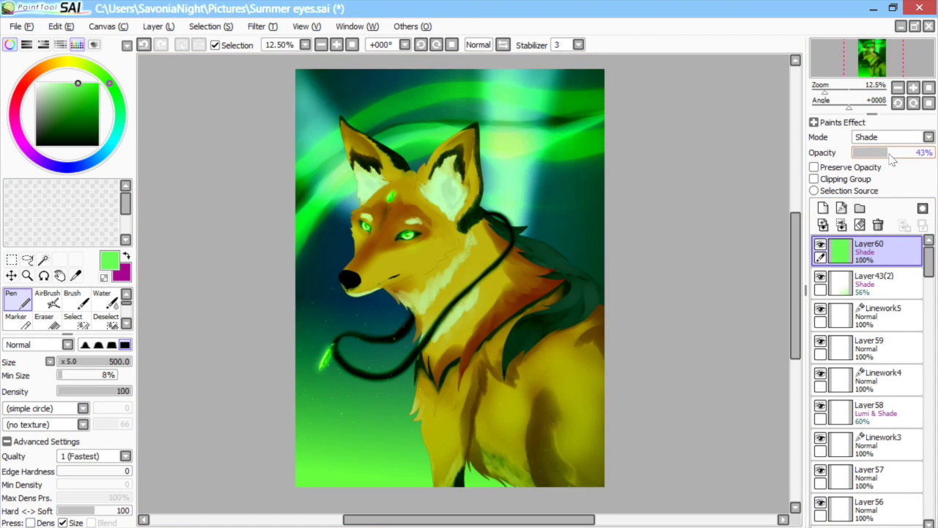
{"action": "left_click", "coordinate": [878, 225]}
Step: Airbrush bright green along the canvas's bottom edge, over the wolf's legs, at size 500 on a new layer
{"action": "key", "text": "v"}
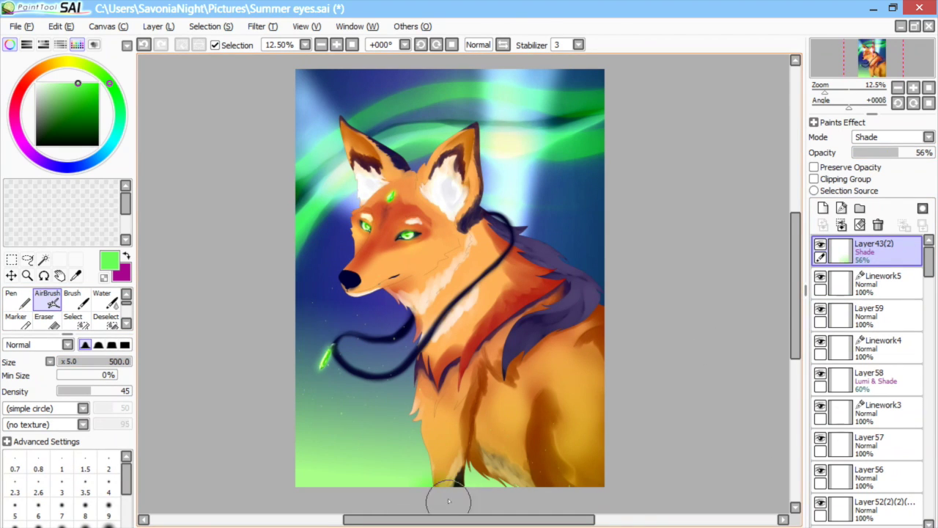
{"action": "left_click", "coordinate": [823, 208]}
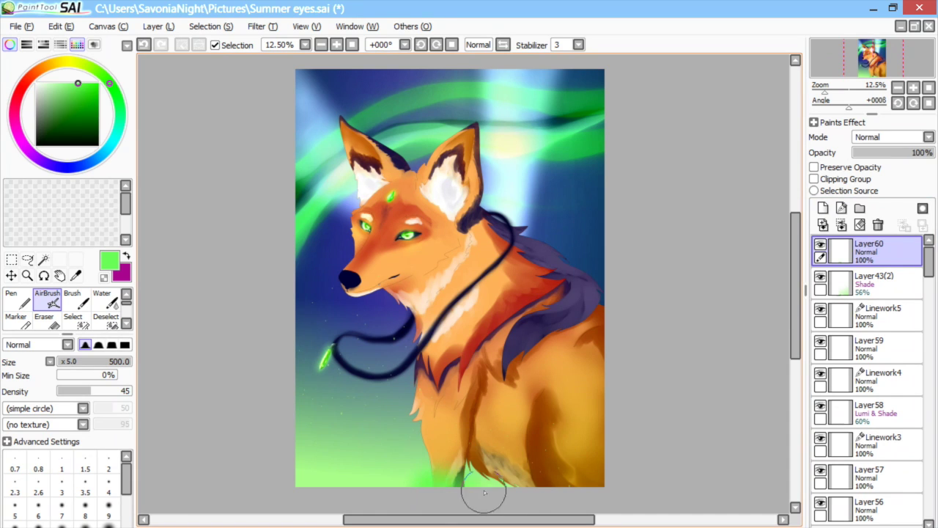
{"action": "left_click_drag", "start_coordinate": [473, 486], "coordinate": [574, 489]}
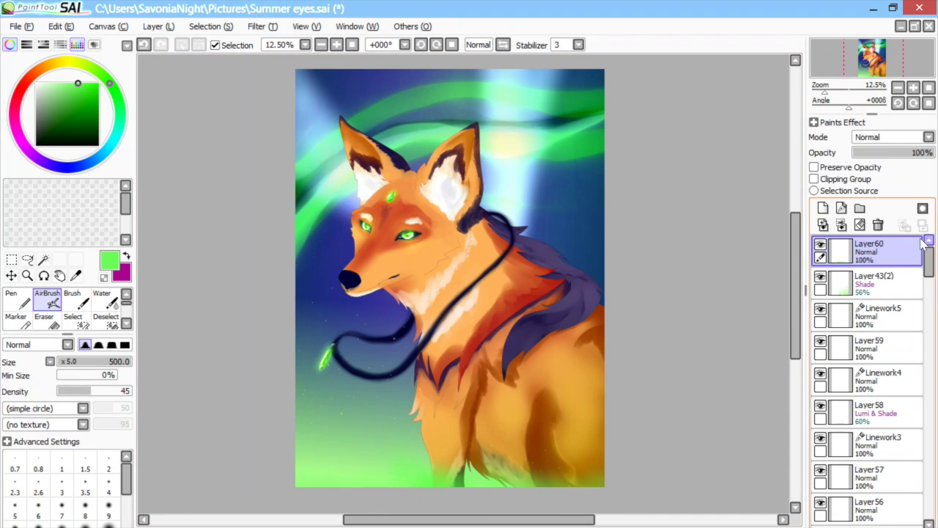
Step: Transform the background light beams on Layer53, enlarging them beyond the canvas, tilting them diagonally and repositioning them behind the wolf
{"action": "left_click_drag", "start_coordinate": [928, 261], "coordinate": [928, 504]}
{"action": "left_click", "coordinate": [879, 511]}
{"action": "left_click", "coordinate": [880, 482]}
{"action": "left_click", "coordinate": [158, 26]}
{"action": "left_click", "coordinate": [176, 268]}
{"action": "key", "text": "Escape"}
{"action": "left_click", "coordinate": [875, 480]}
{"action": "left_click", "coordinate": [159, 27]}
{"action": "left_click", "coordinate": [176, 267]}
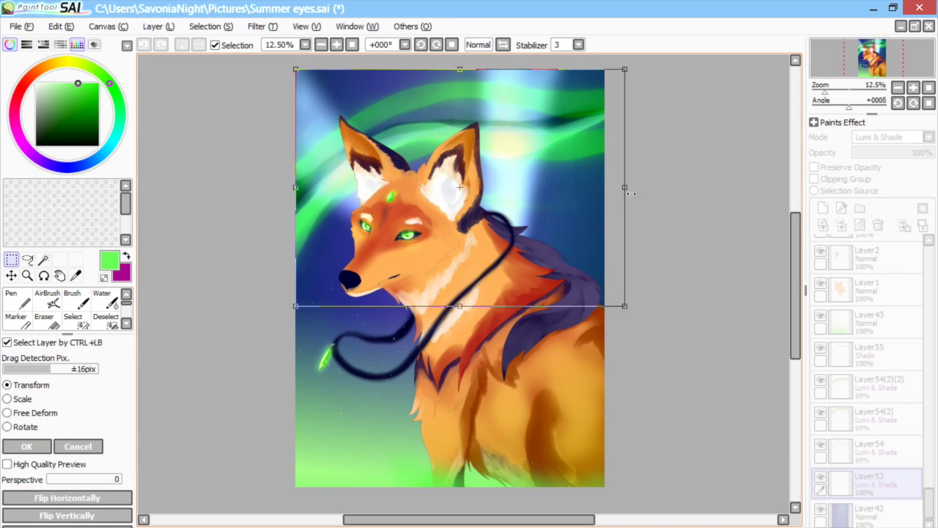
{"action": "left_click_drag", "start_coordinate": [578, 188], "coordinate": [649, 188]}
{"action": "left_click_drag", "start_coordinate": [296, 306], "coordinate": [261, 484]}
{"action": "left_click_drag", "start_coordinate": [688, 440], "coordinate": [705, 374]}
{"action": "mouse_move", "coordinate": [524, 348]}
{"action": "left_mouse_down"}
{"action": "mouse_move", "coordinate": [545, 278]}
{"action": "mouse_move", "coordinate": [573, 268]}
{"action": "mouse_move", "coordinate": [546, 381]}
{"action": "mouse_move", "coordinate": [517, 430]}
{"action": "mouse_move", "coordinate": [572, 351]}
{"action": "left_mouse_up"}
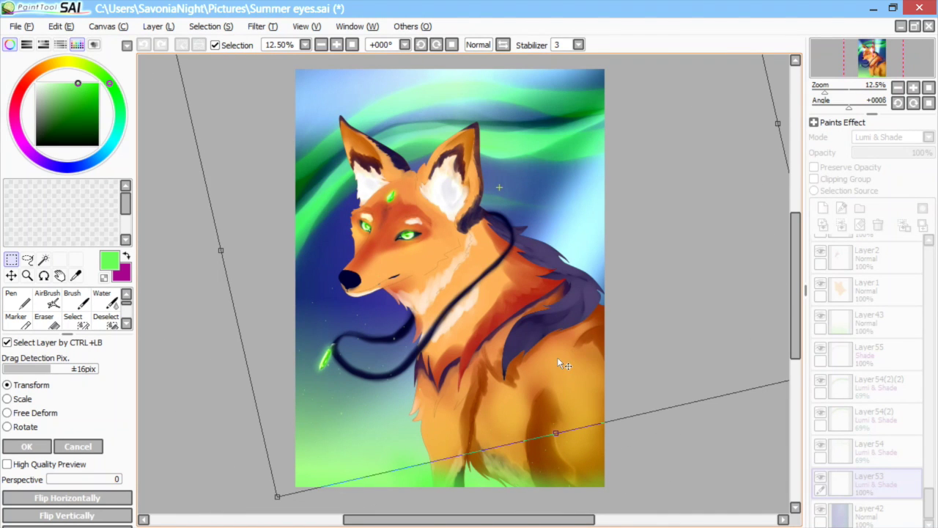